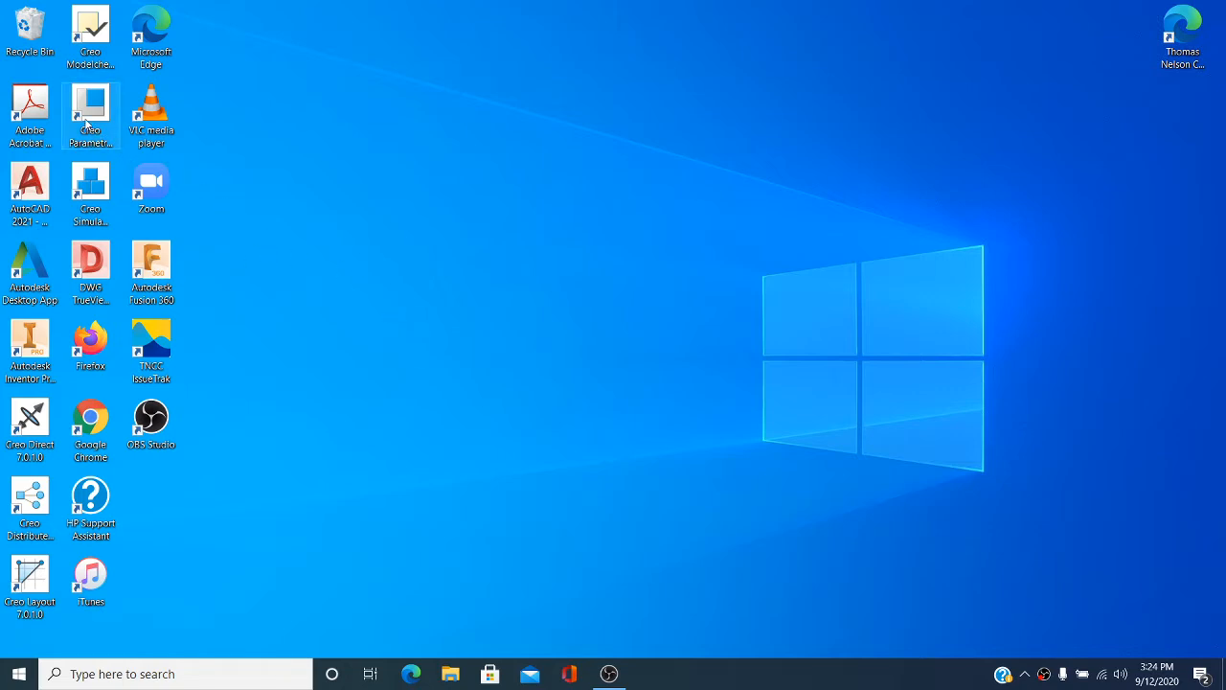
Launch Creo Parametric, dismiss the startup warning list, close the embedded web browser and maximize the window.
left_click(85, 119)
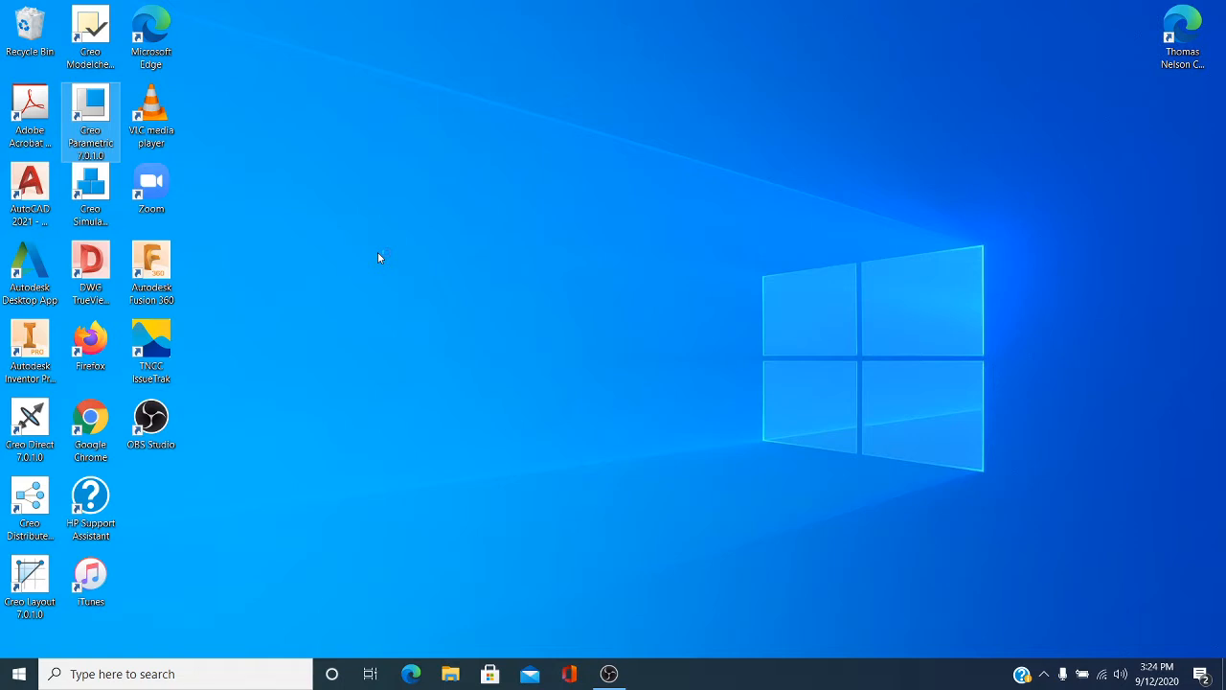
key("Return")
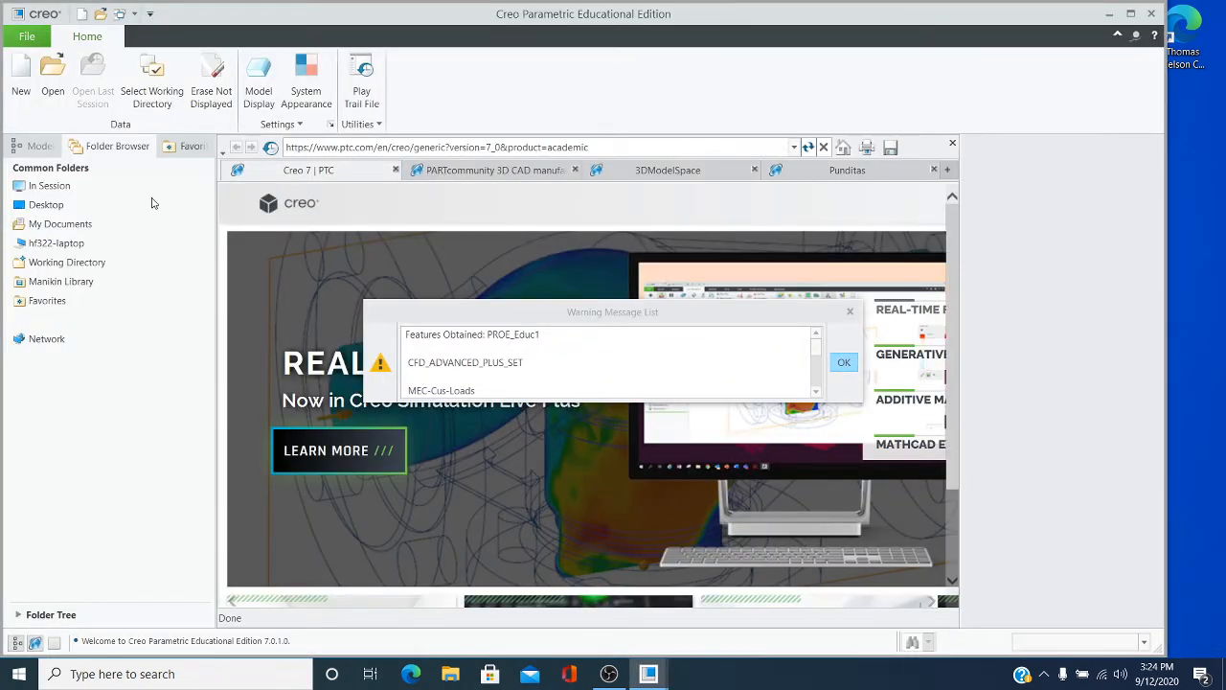
left_click(844, 365)
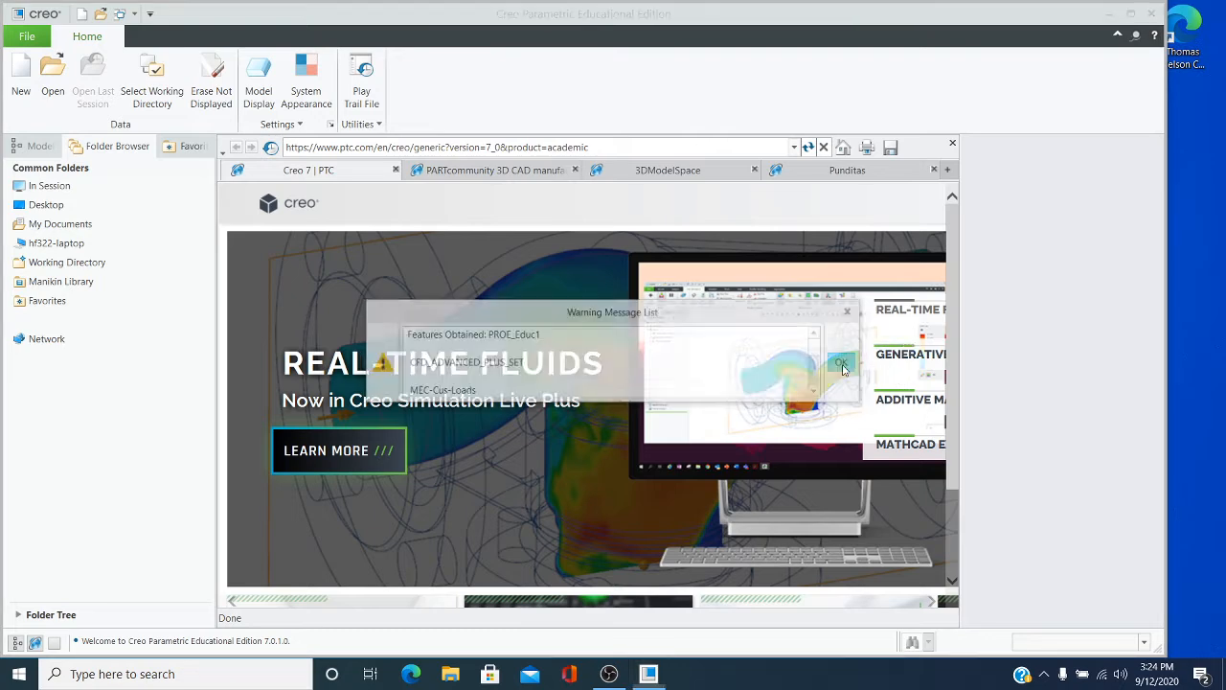
left_click(953, 145)
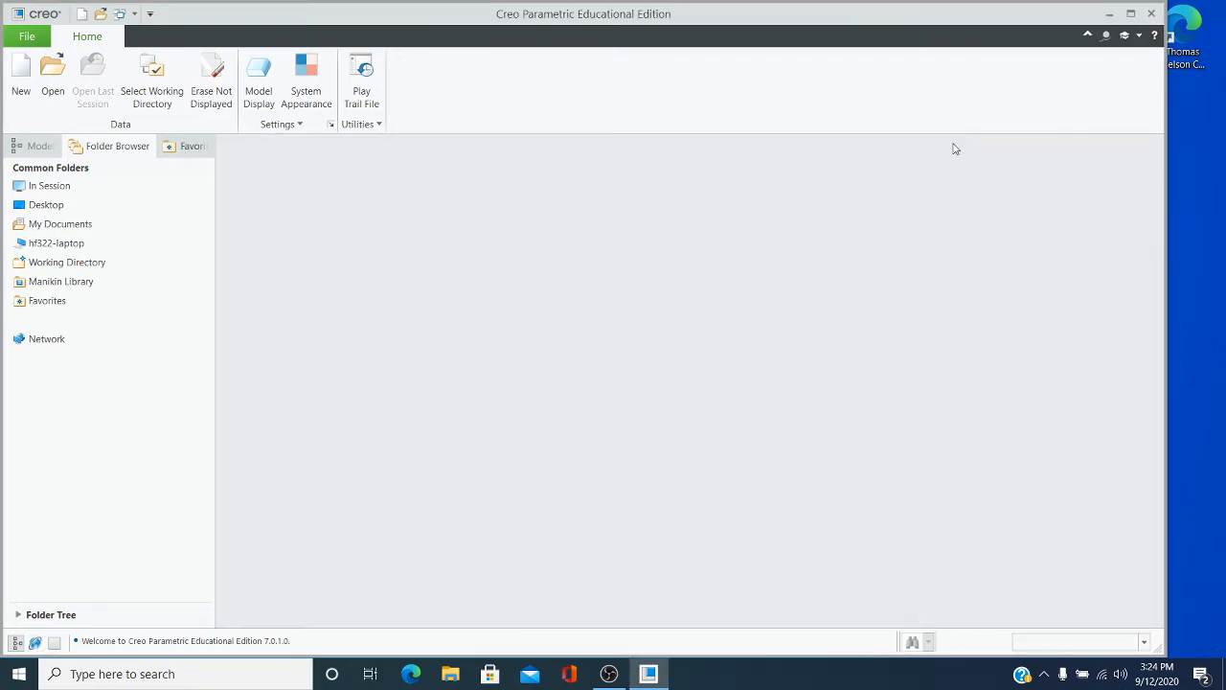
left_click(1132, 15)
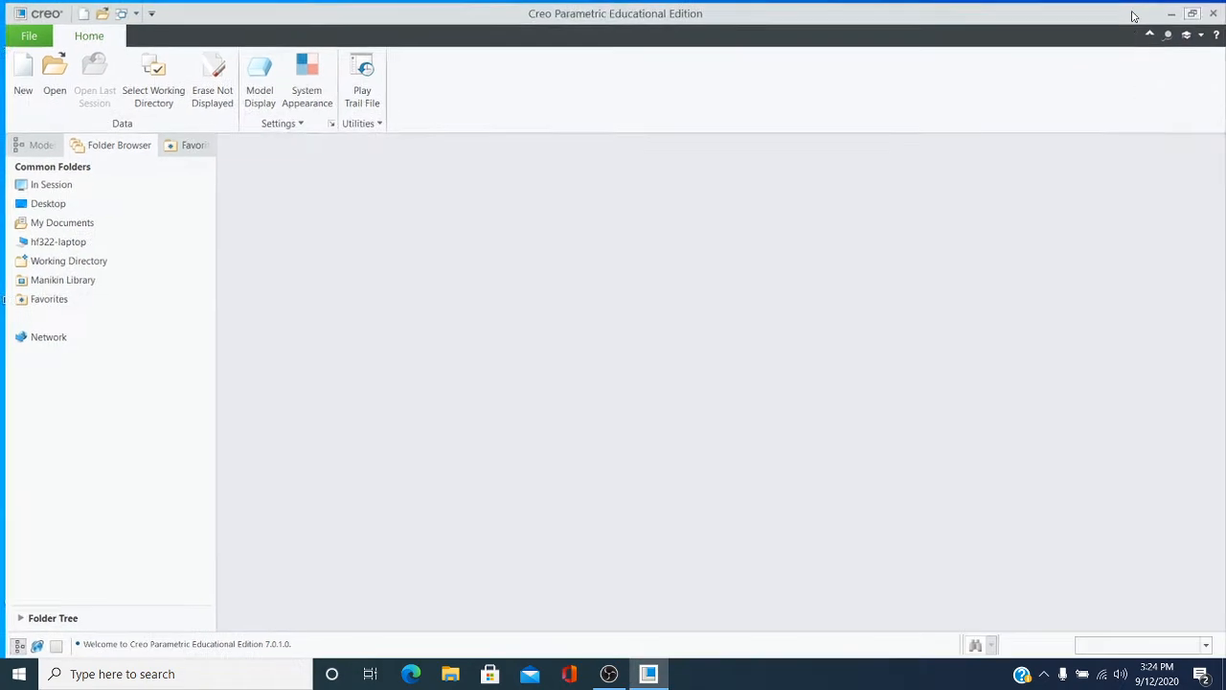
Create a new solid part named BRACKET-A using the inlbs_part_solid_abs template instead of the default one.
left_click(18, 72)
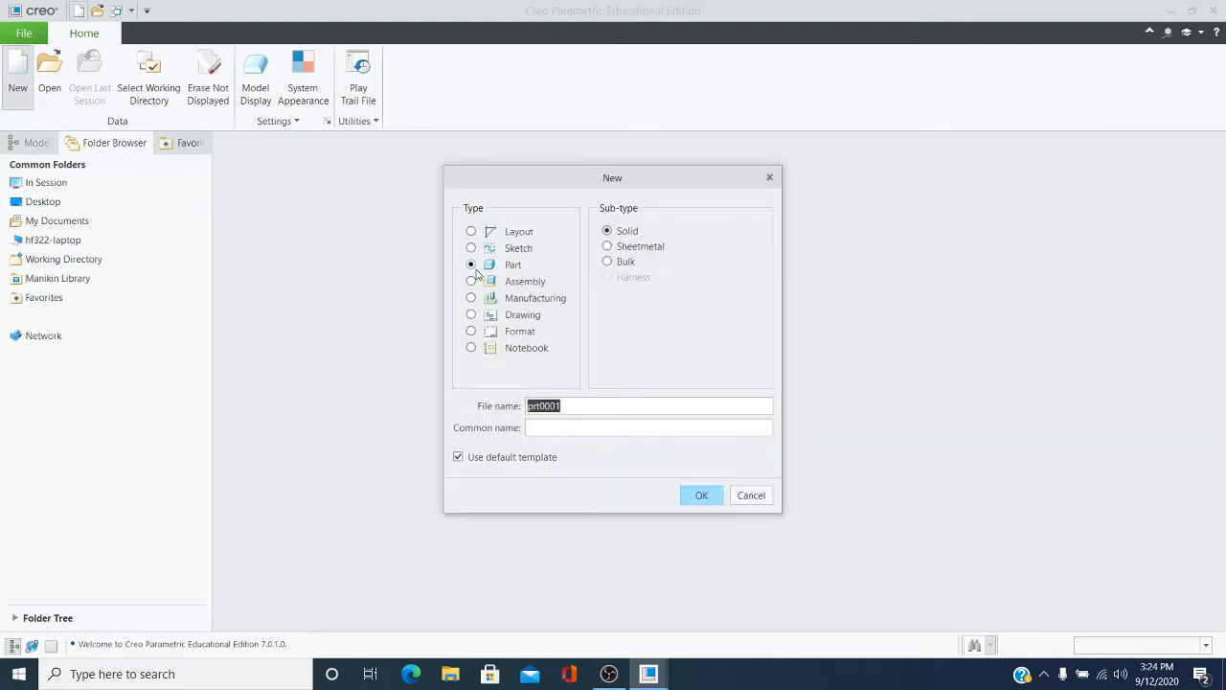
left_click(577, 407)
left_click_drag(558, 407, 520, 410)
key("BackSpace")
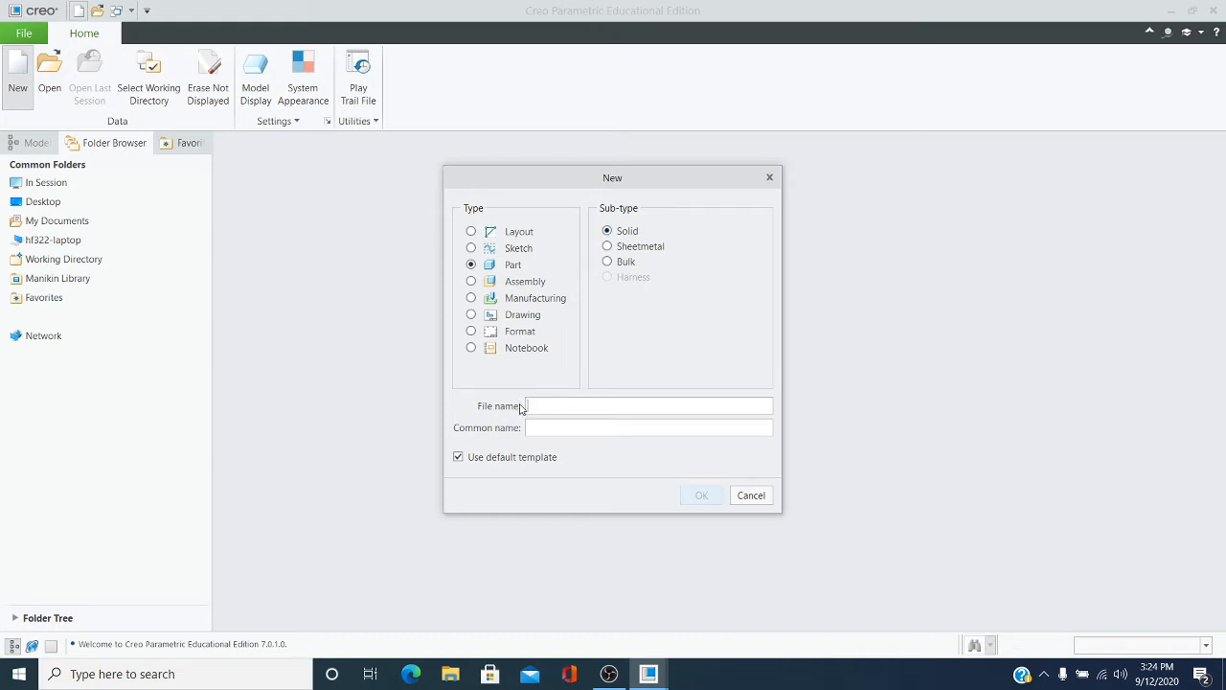
type("BRACKET-A")
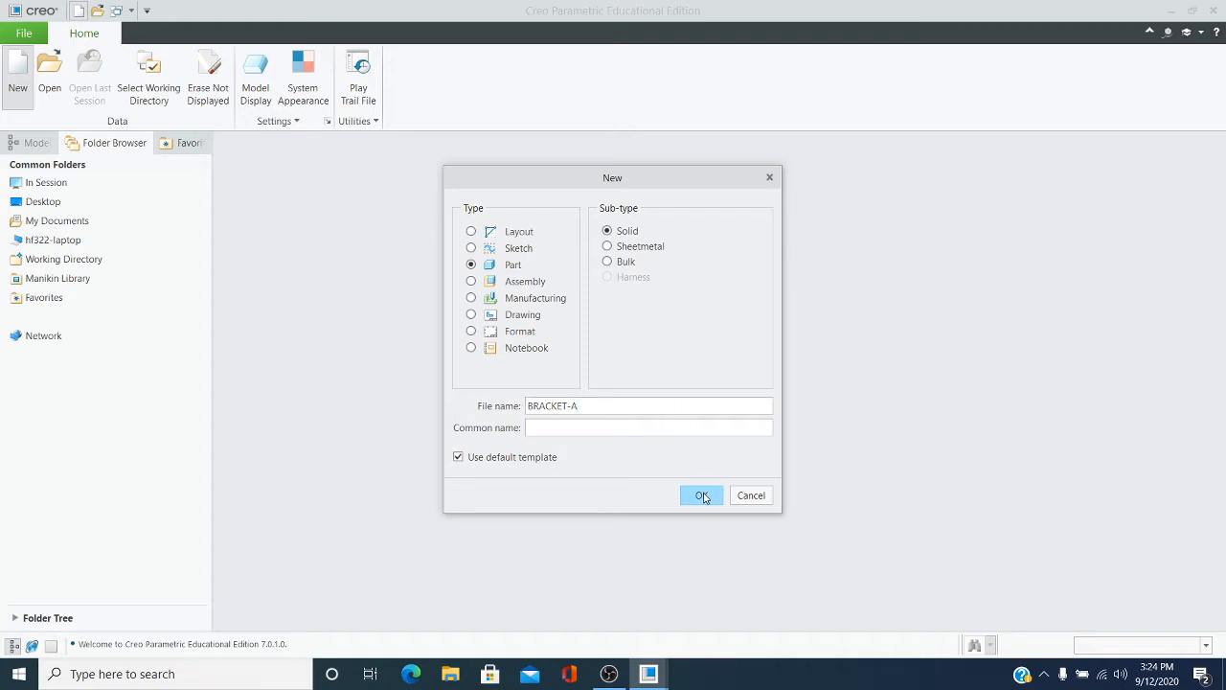
left_click(458, 458)
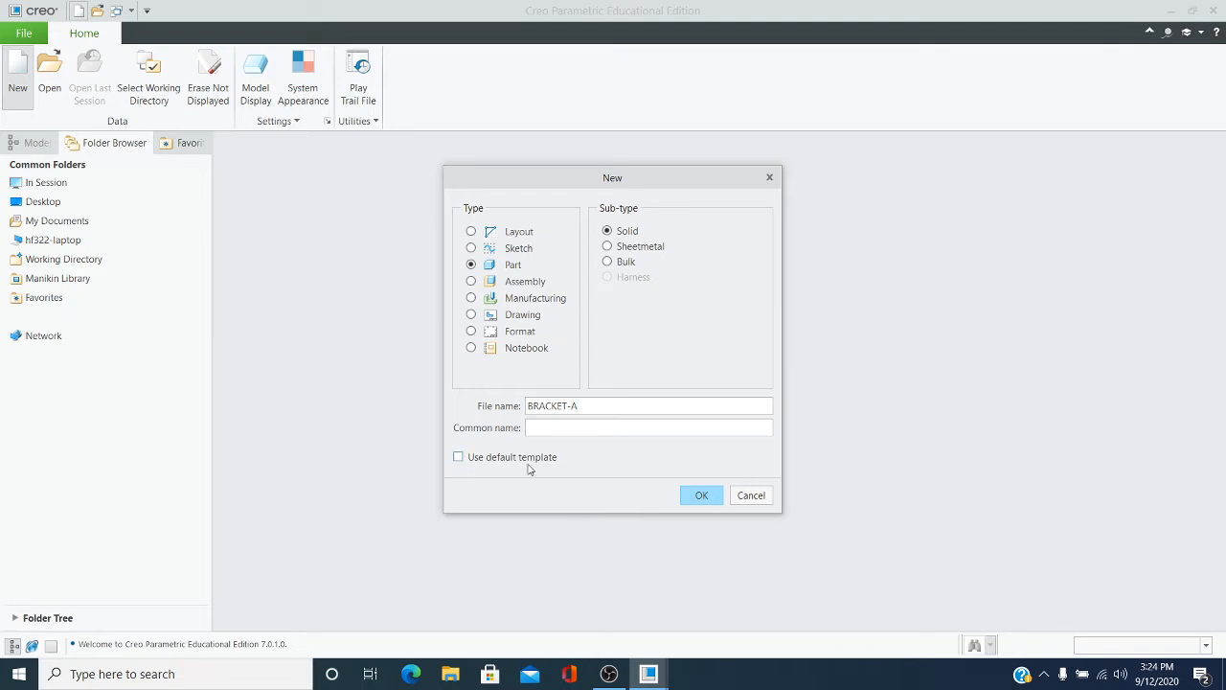
left_click(700, 498)
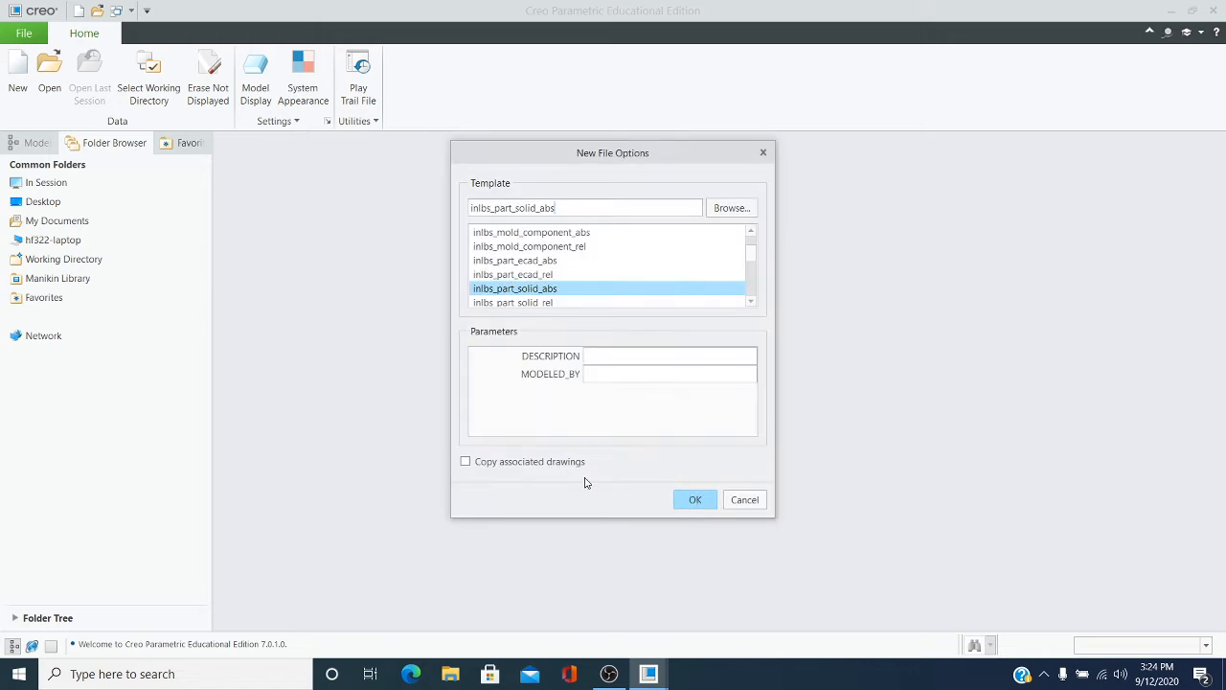
left_click(696, 500)
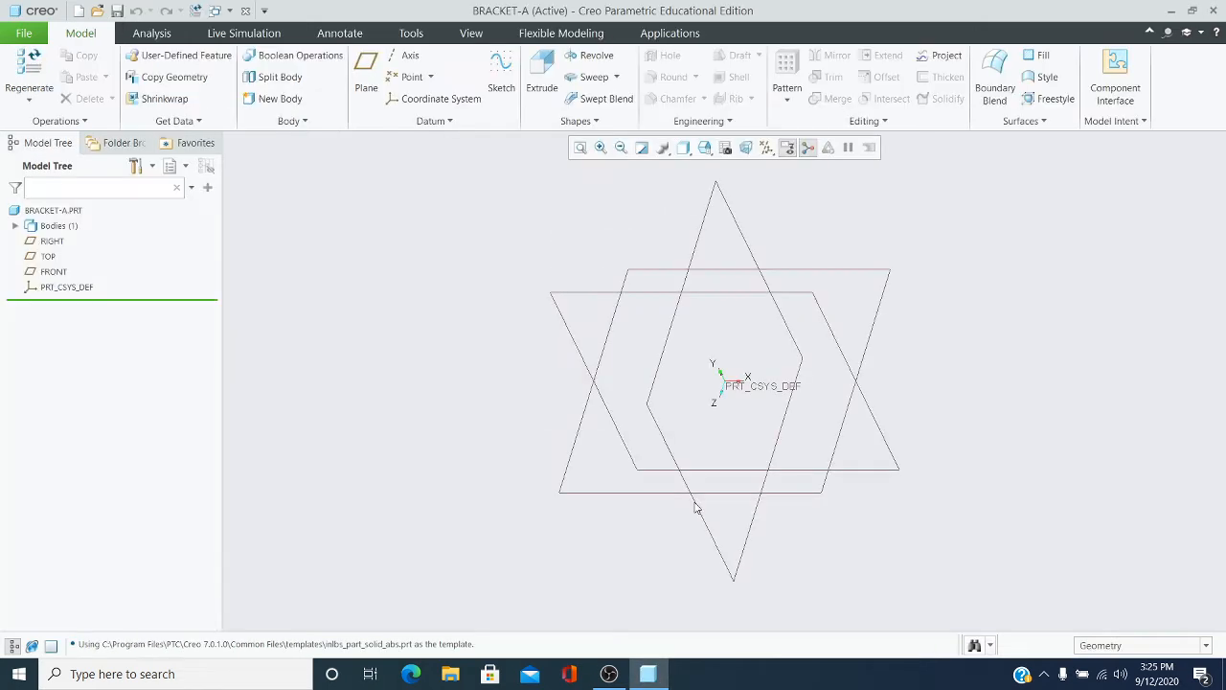
Start an Extrude sketch on the FRONT datum plane and orient the sketch plane parallel to the screen.
left_click(570, 298)
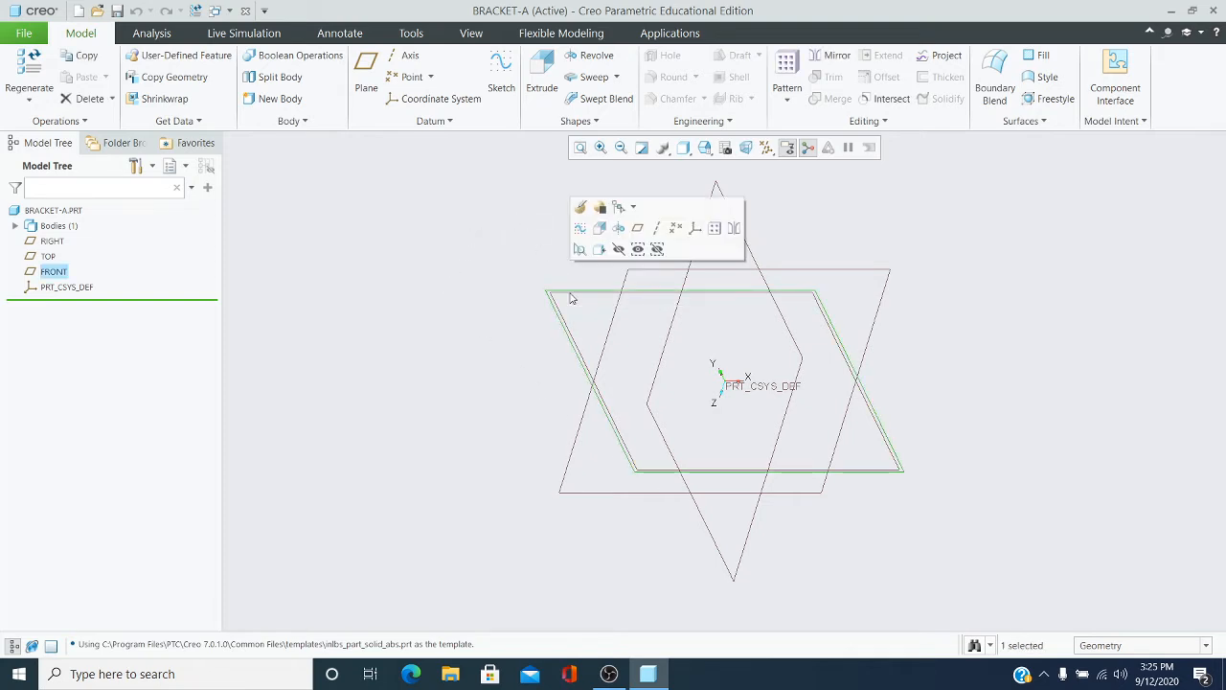
left_click(541, 90)
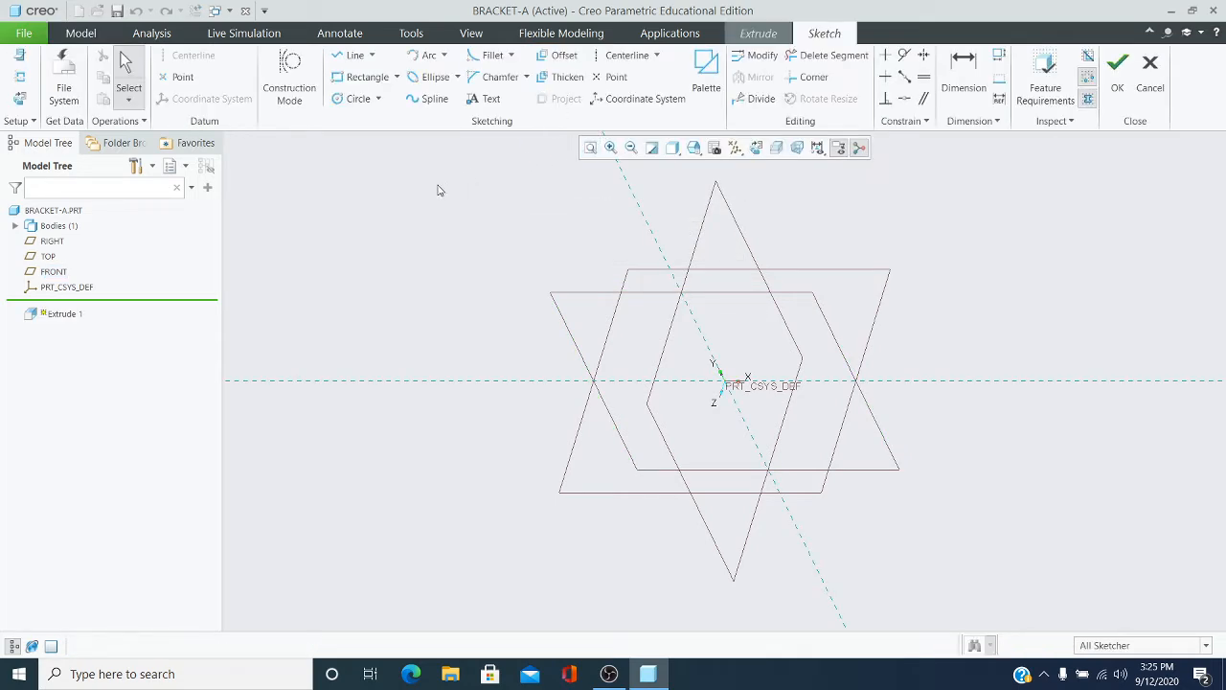
left_click(756, 150)
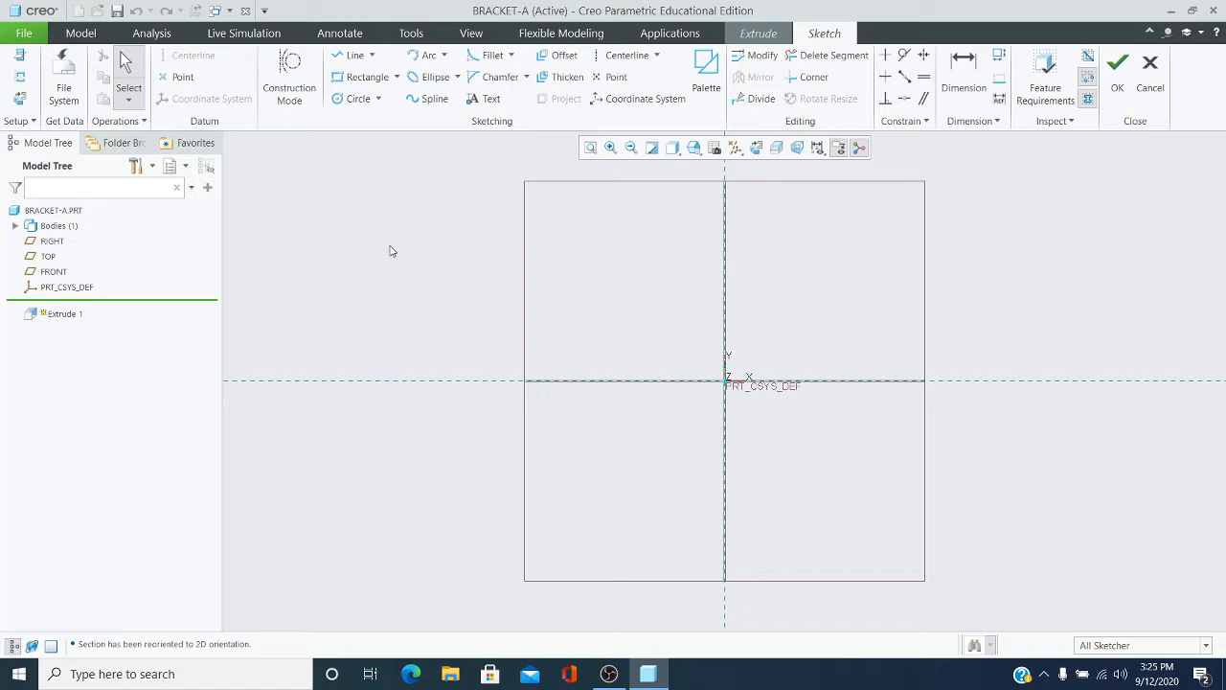
Sketch a center rectangle about 346 wide and 322 high, centered on the origin.
left_click(397, 78)
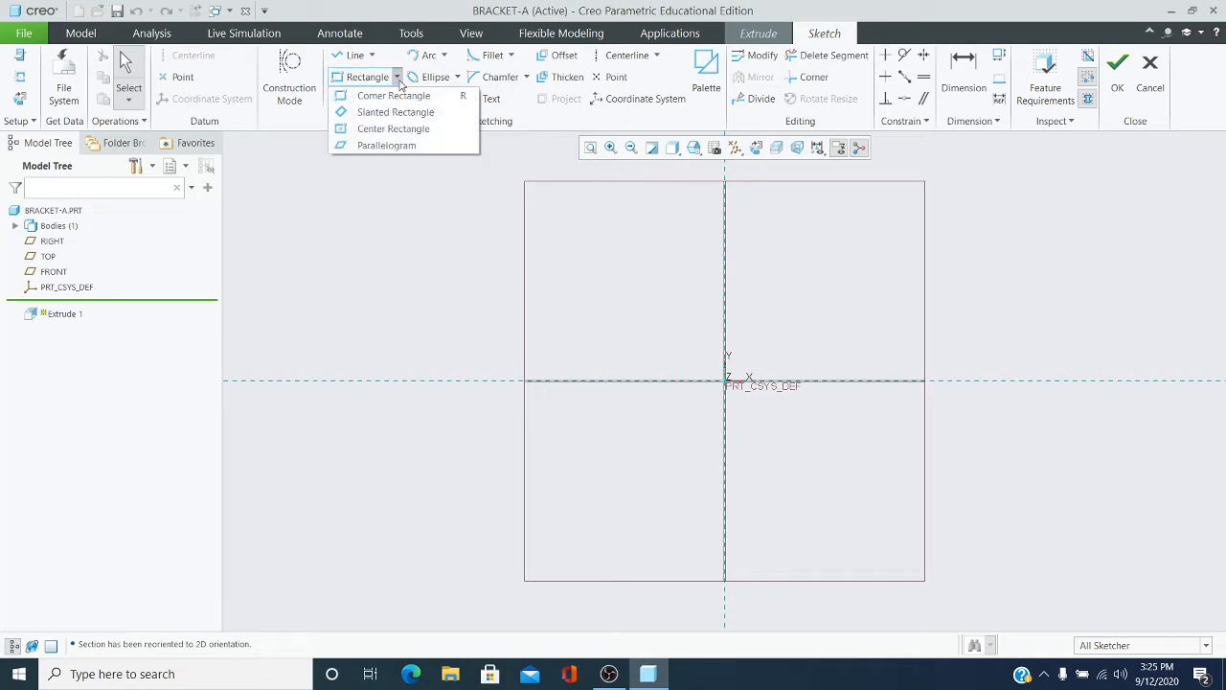
left_click(392, 130)
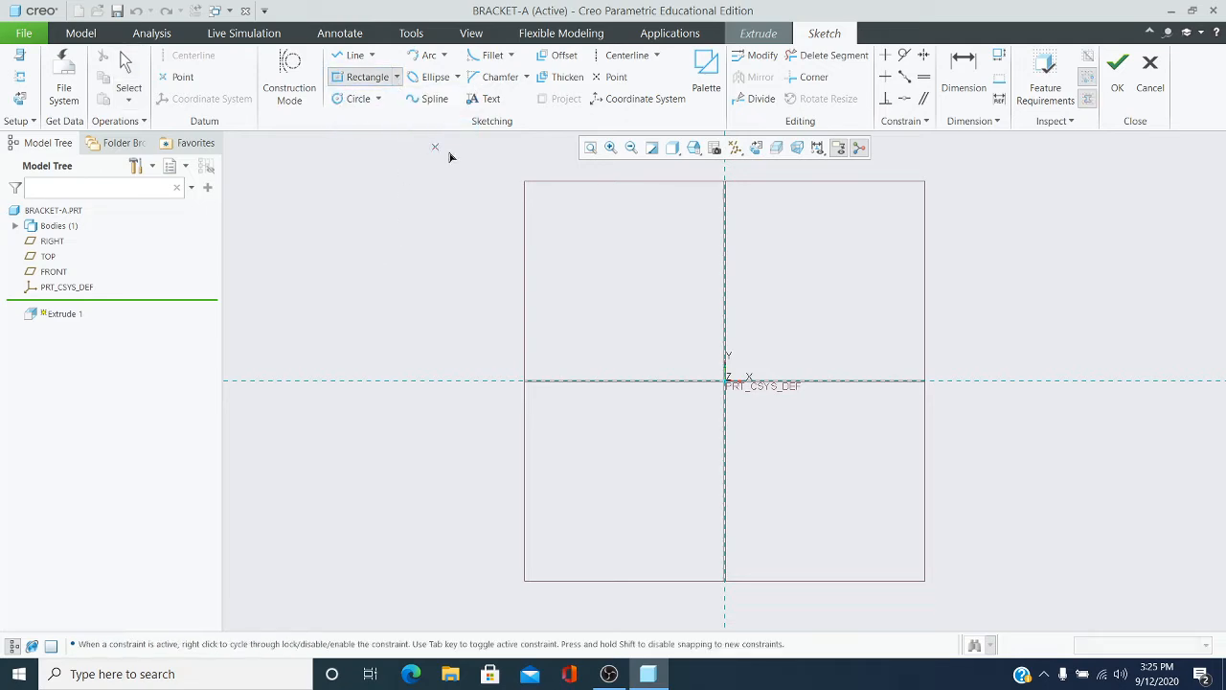
left_click(725, 381)
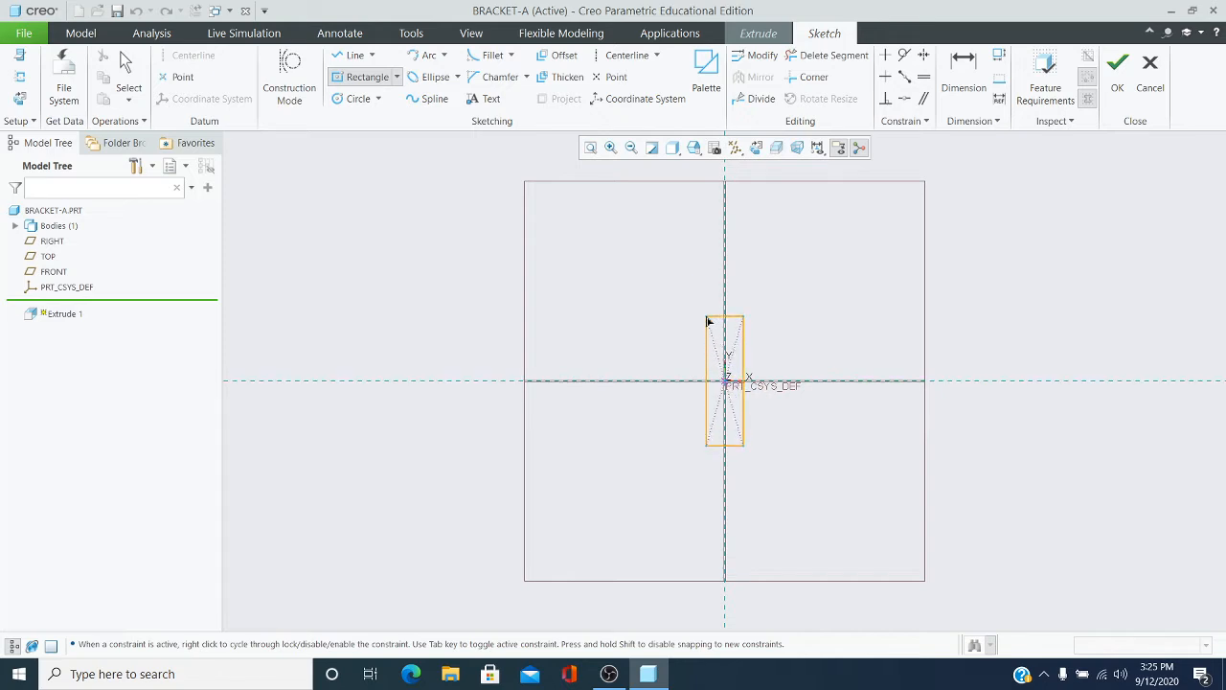
left_click(588, 254)
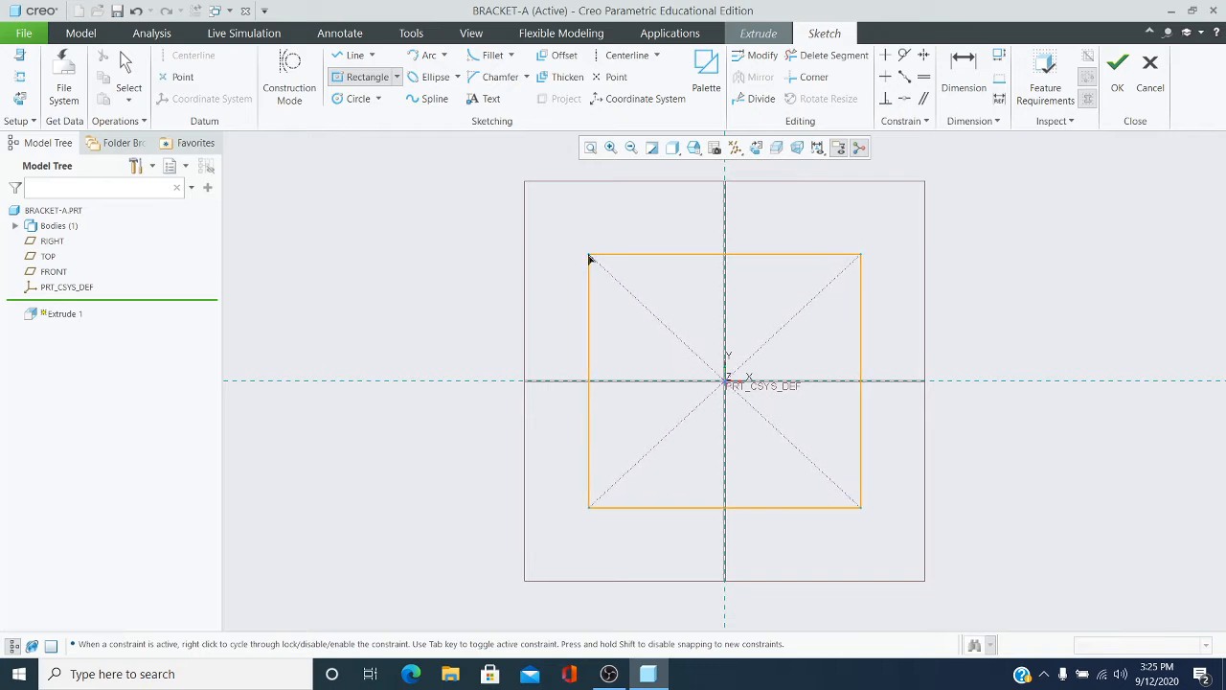
middle_click(702, 335)
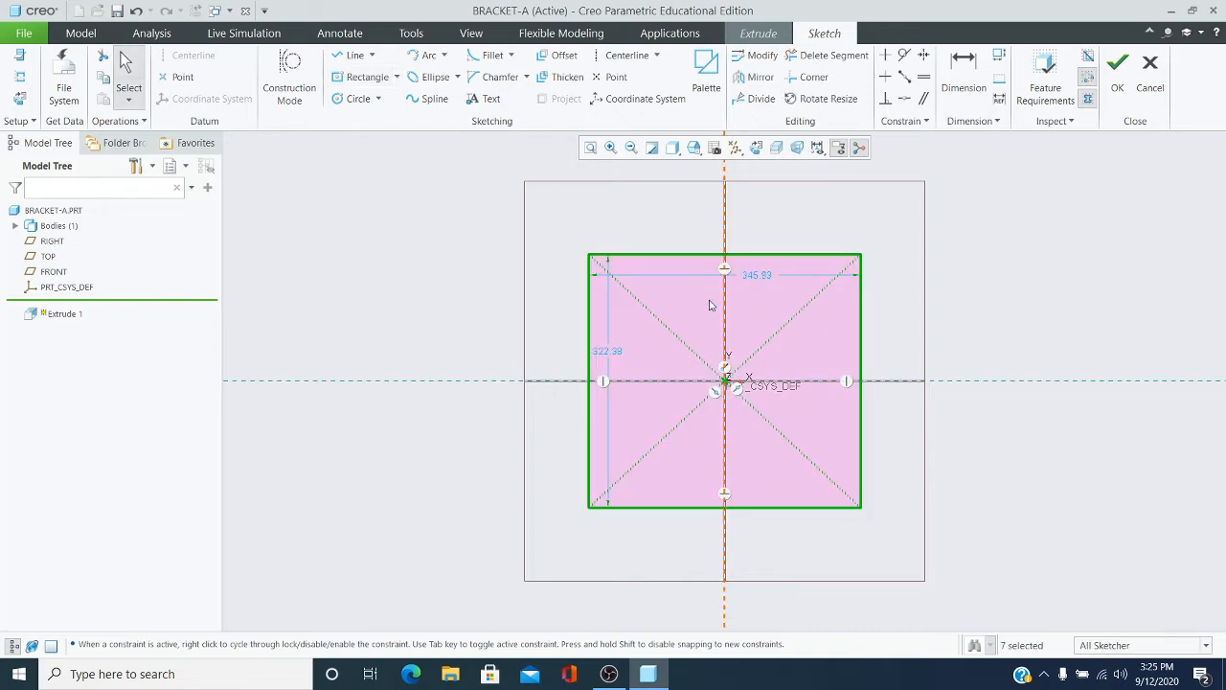
Set both the width and the height of the rectangle to 2.
double_click(755, 276)
key("BackSpace")
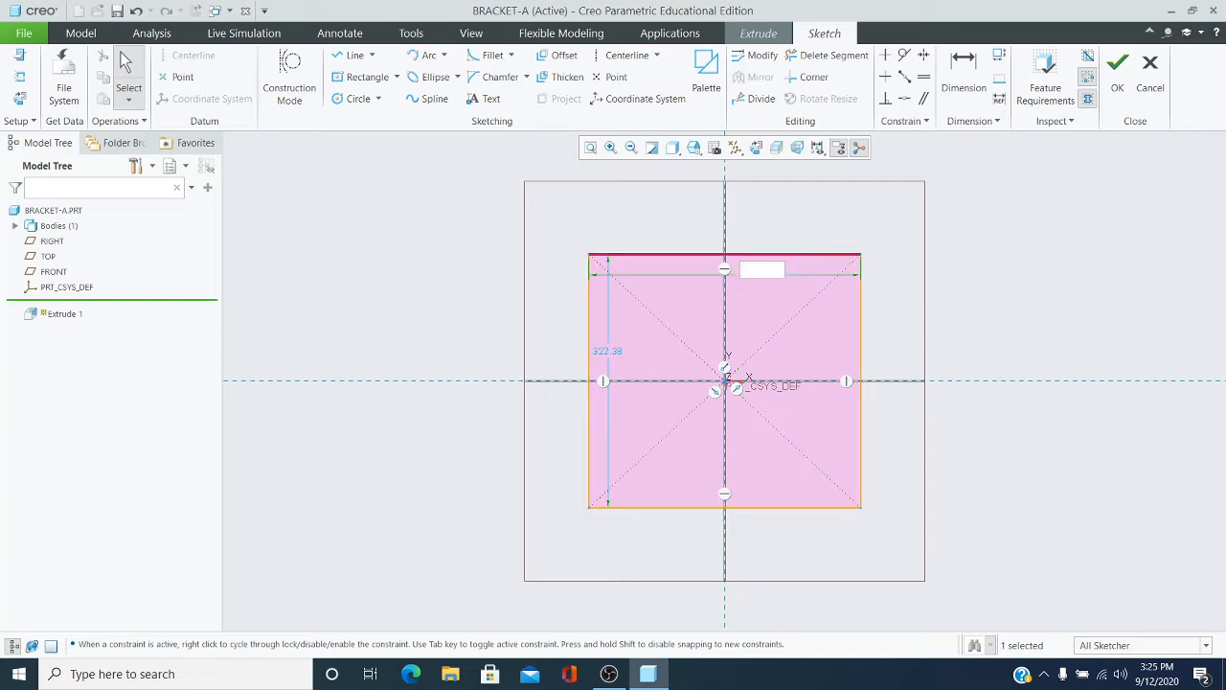
key("Return")
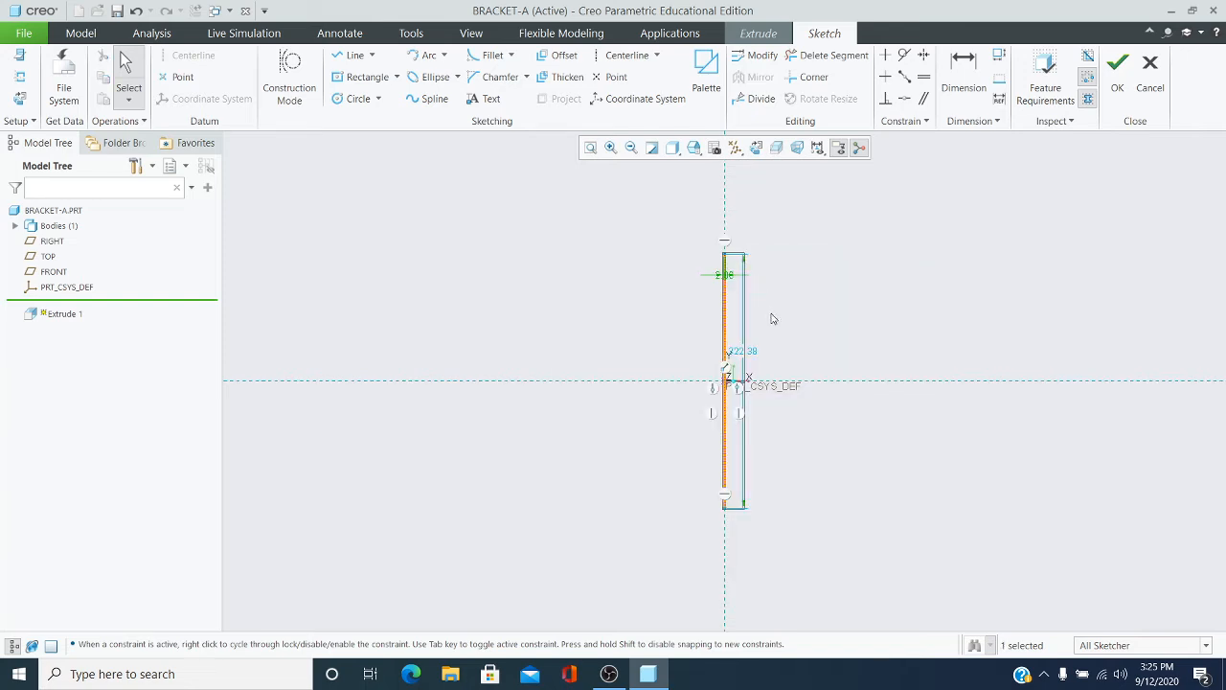
scroll(774, 318, "up", 2)
double_click(724, 373)
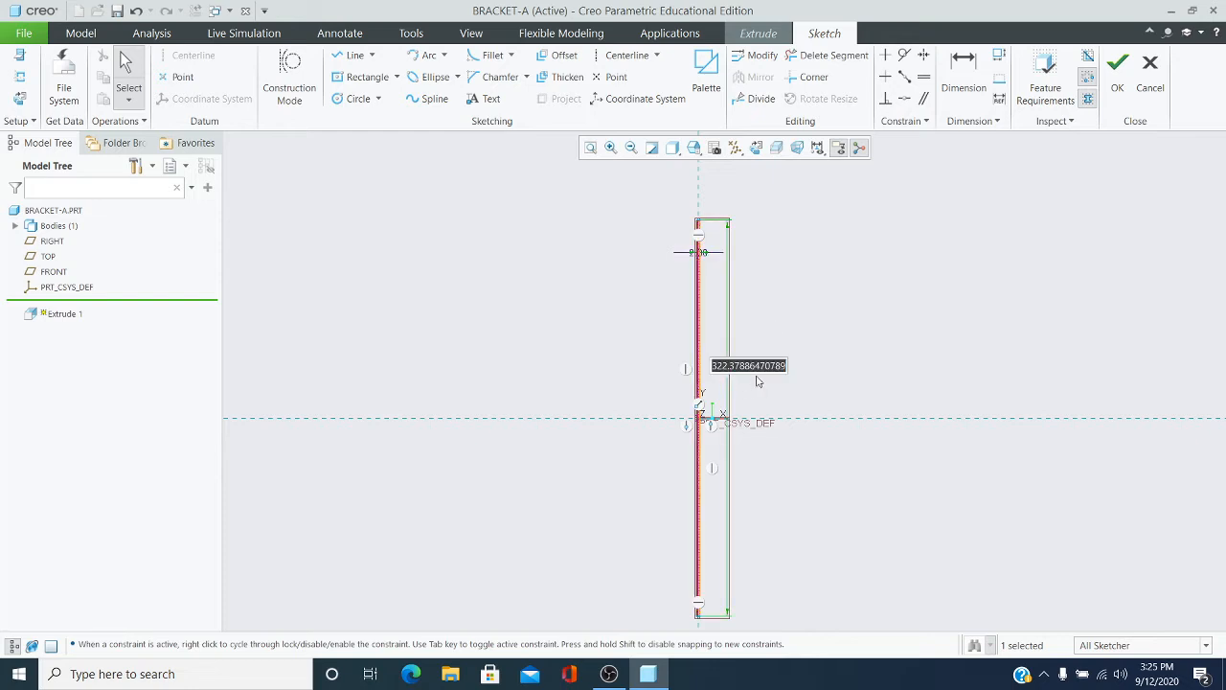
type("3")
key("Return")
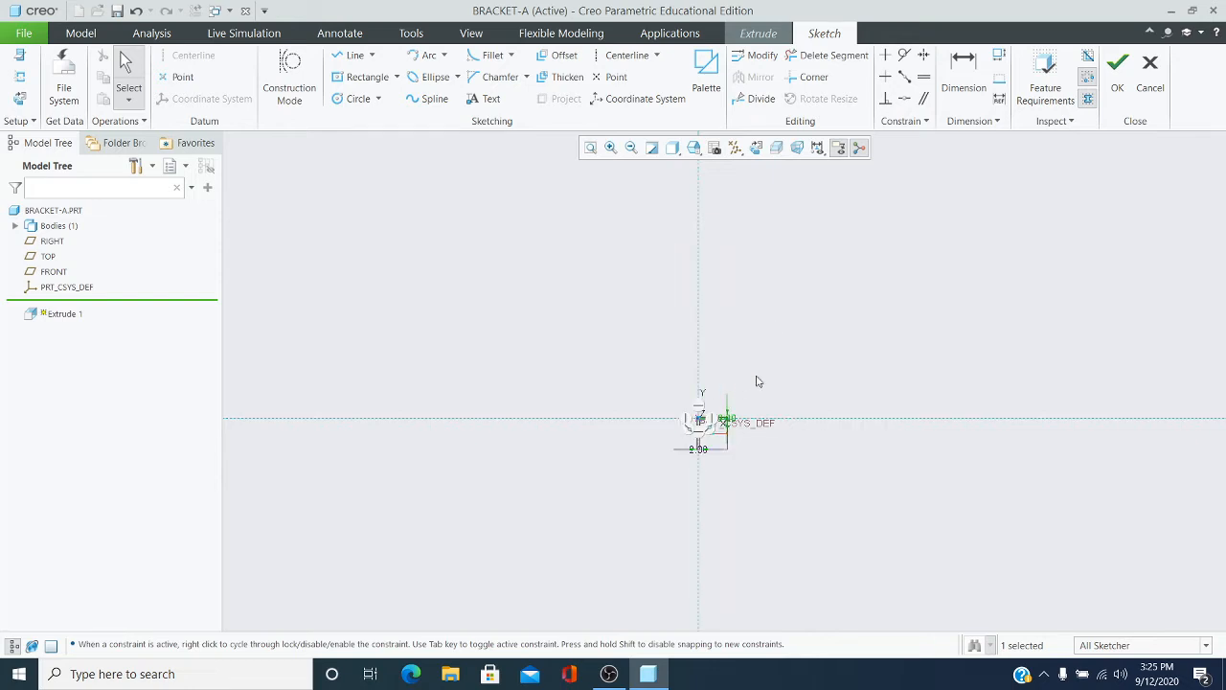
scroll(699, 422, "down", 3)
scroll(751, 436, "down", 4)
scroll(602, 396, "down", 1)
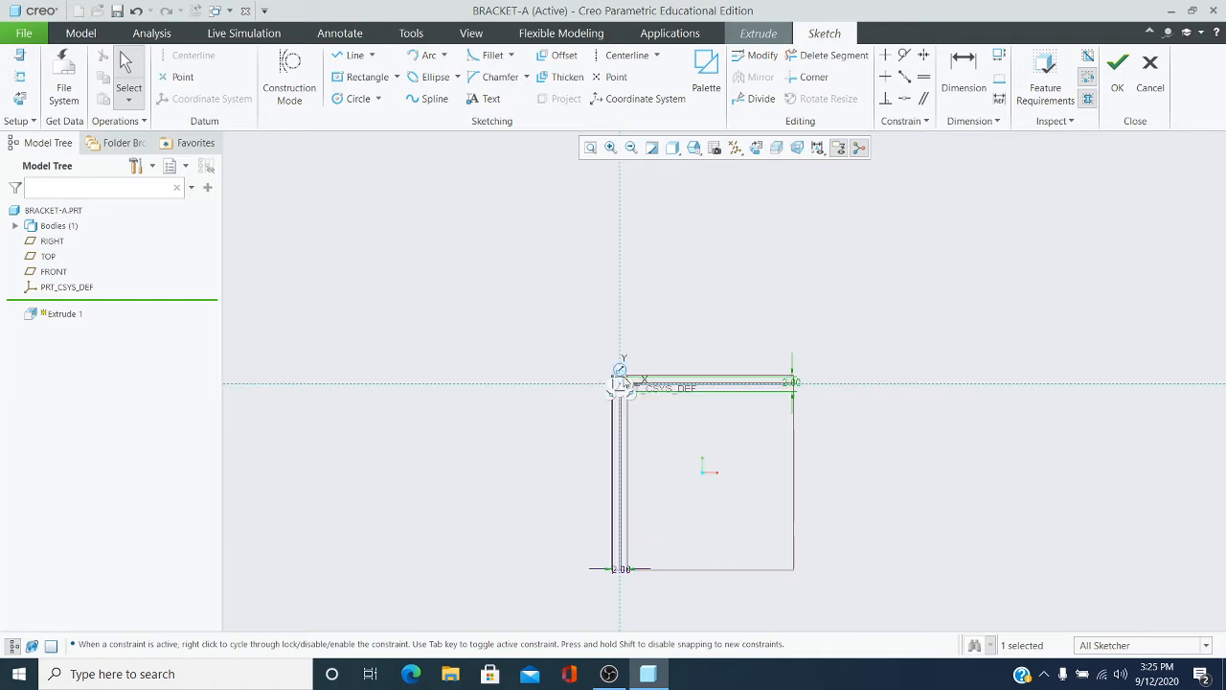
left_click(591, 148)
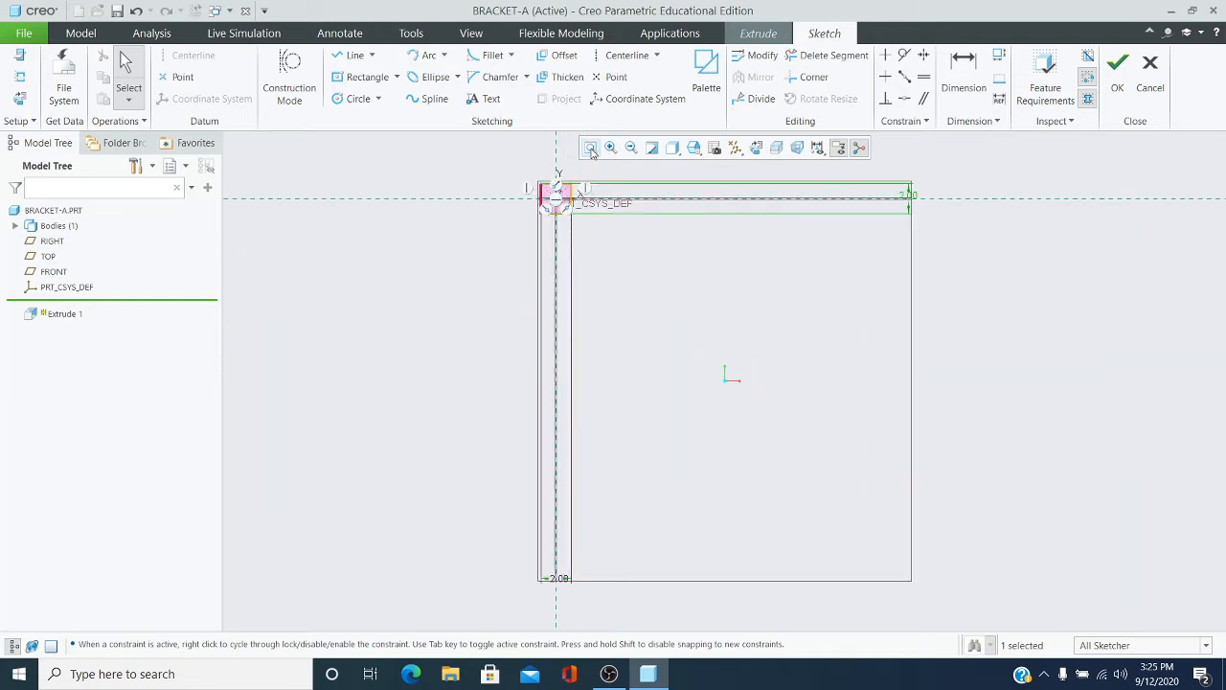
scroll(556, 174, "down", 8)
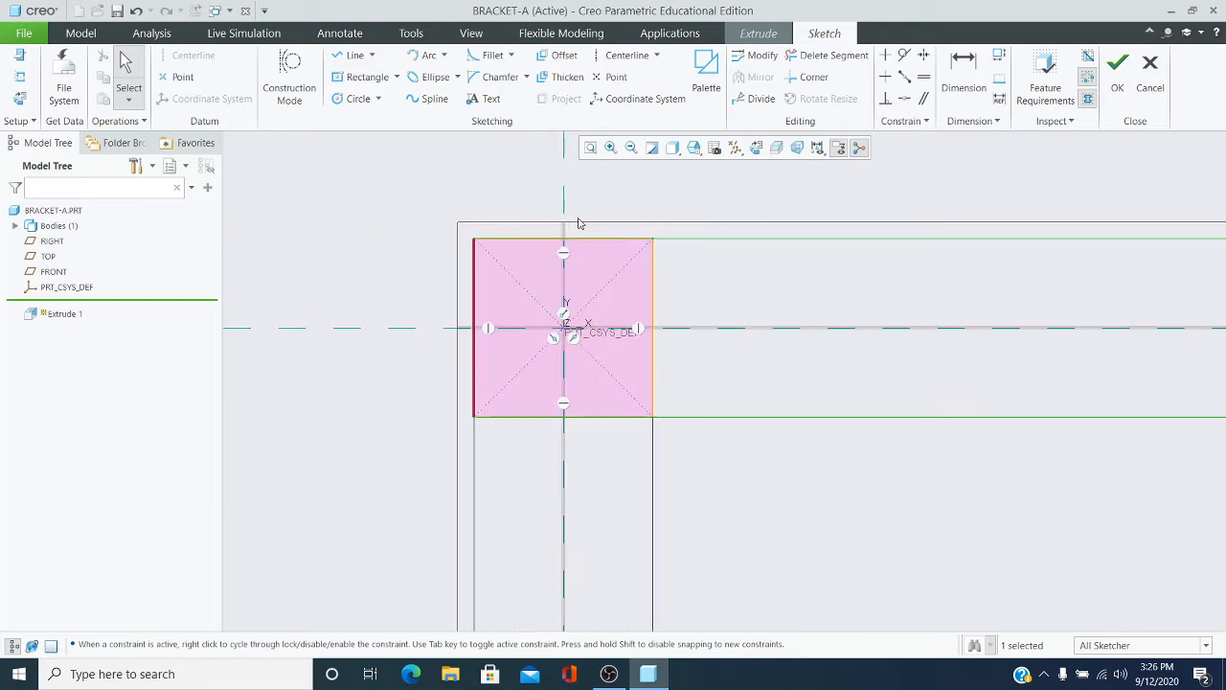
scroll(578, 224, "down", 3)
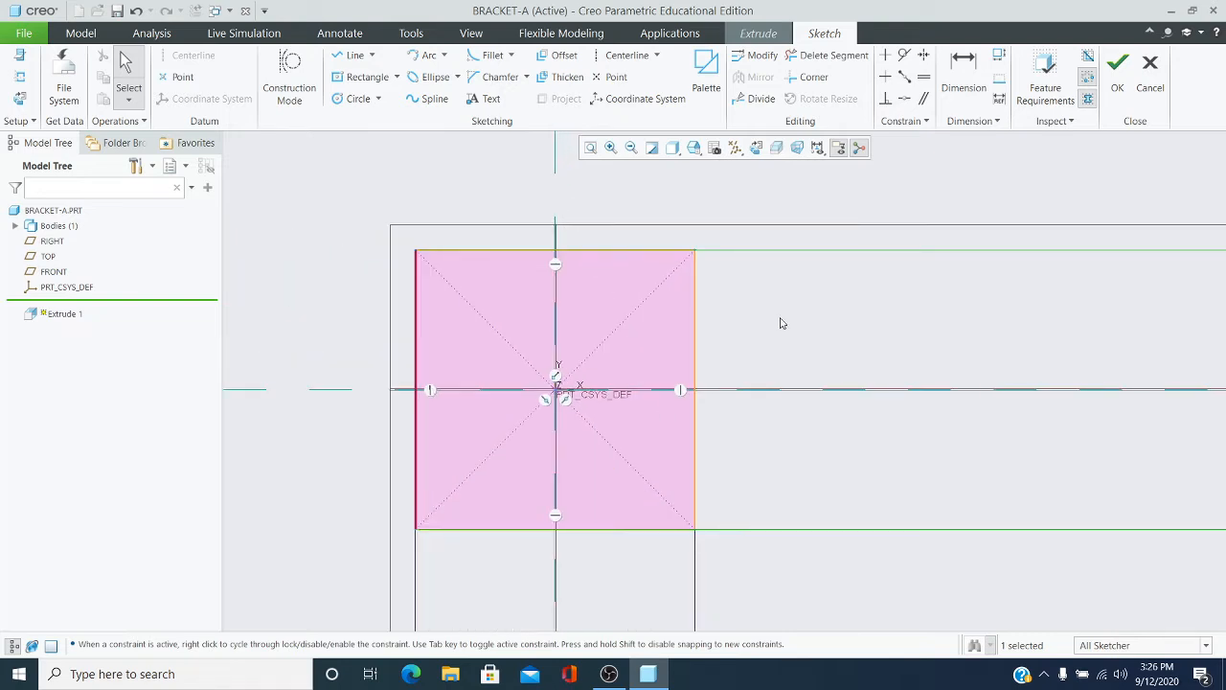
Finish the sketch and extrude the square as a solid to a depth of 2.00.
left_click(1117, 69)
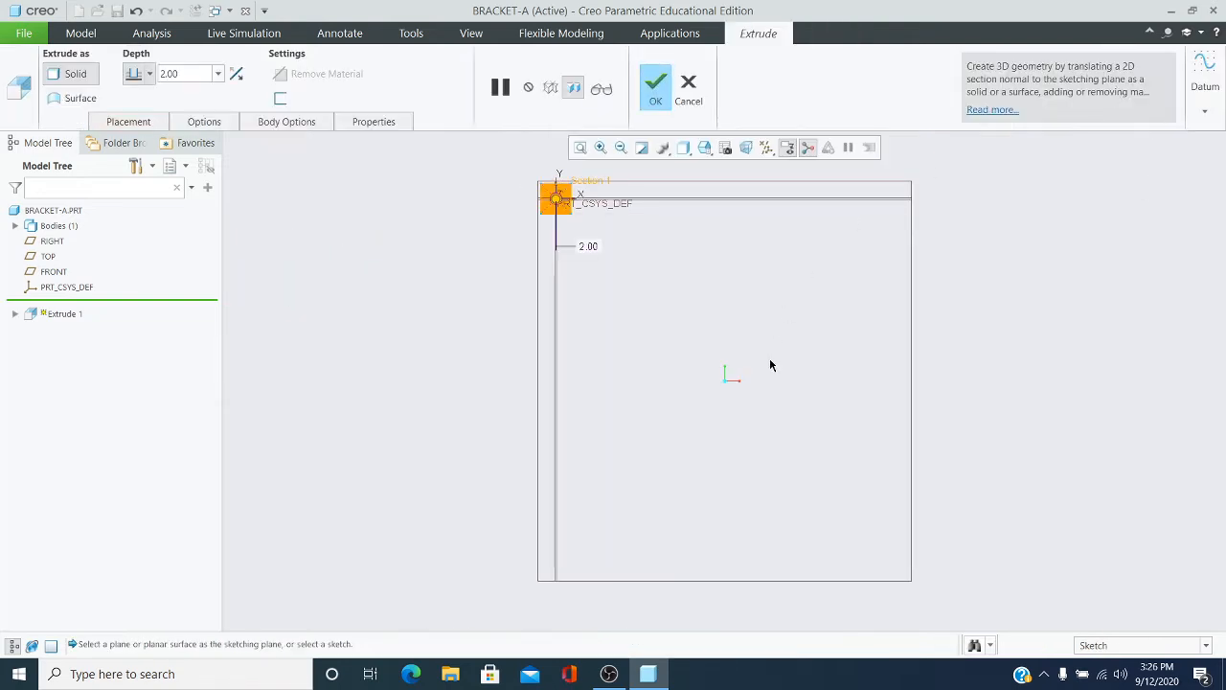
scroll(546, 156, "down", 8)
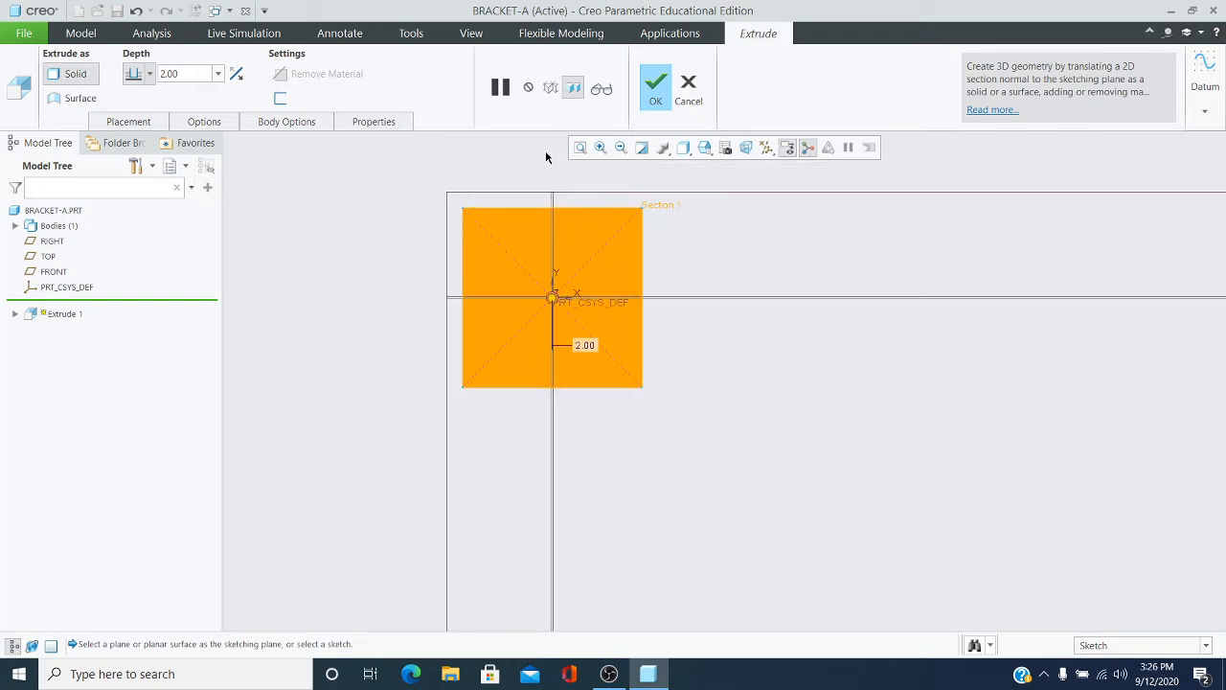
scroll(546, 156, "down", 2)
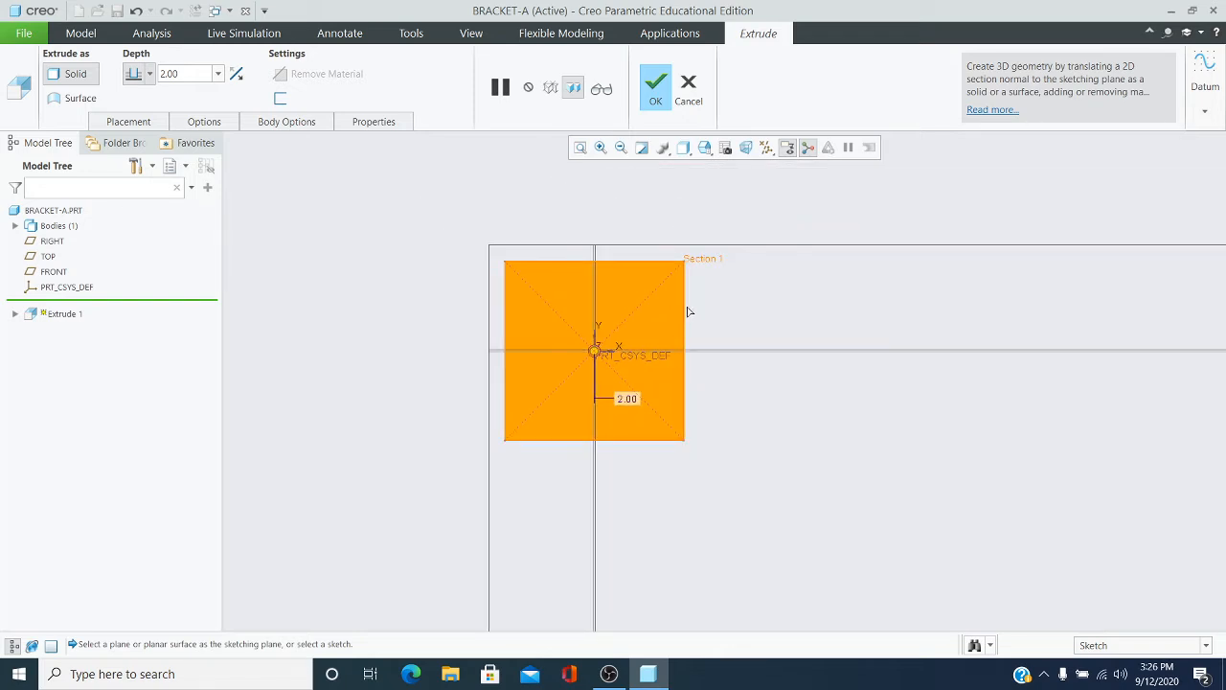
mouse_move(686, 312)
middle_mouse_down()
mouse_move(649, 326)
mouse_move(657, 316)
middle_mouse_up()
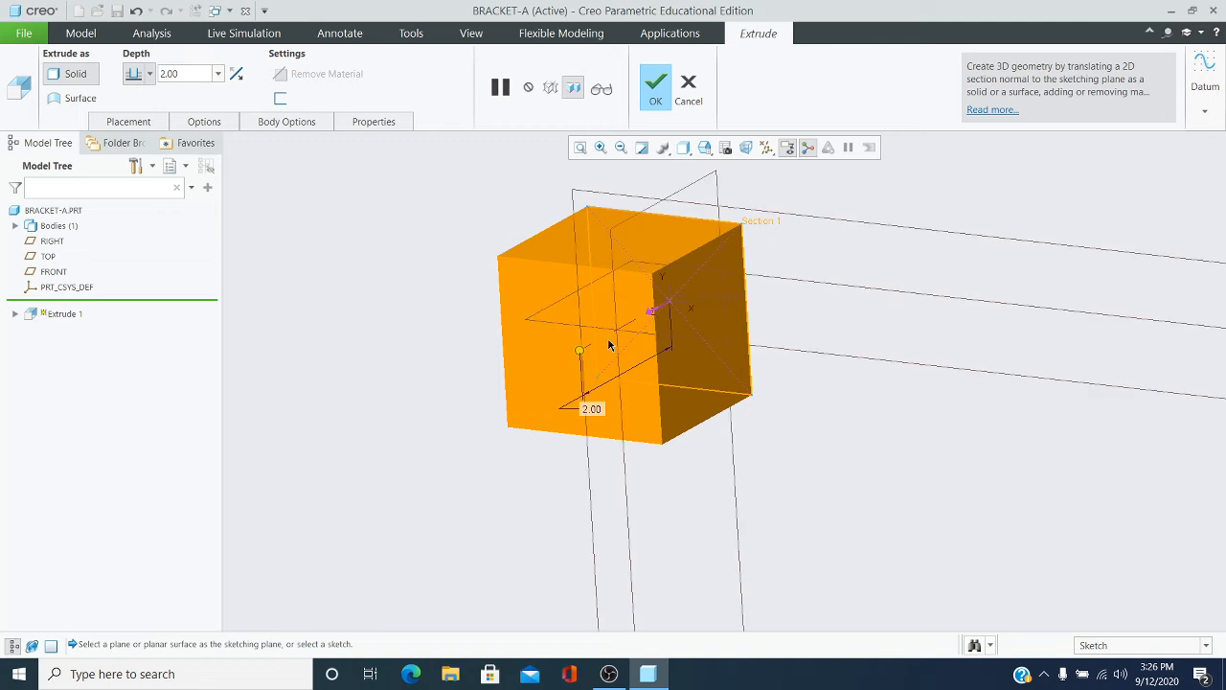
left_click(592, 410)
left_click(593, 410)
left_click(655, 88)
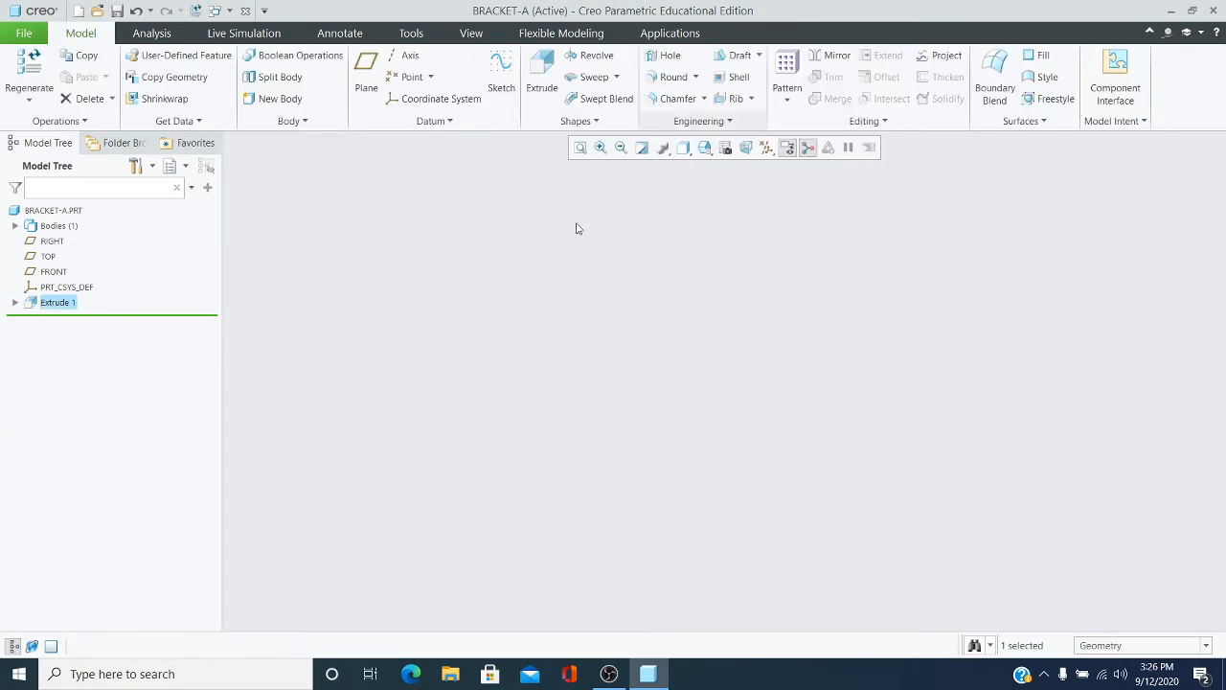
Turn off the display of all datum axes, points, coordinate systems and planes.
left_click(579, 149)
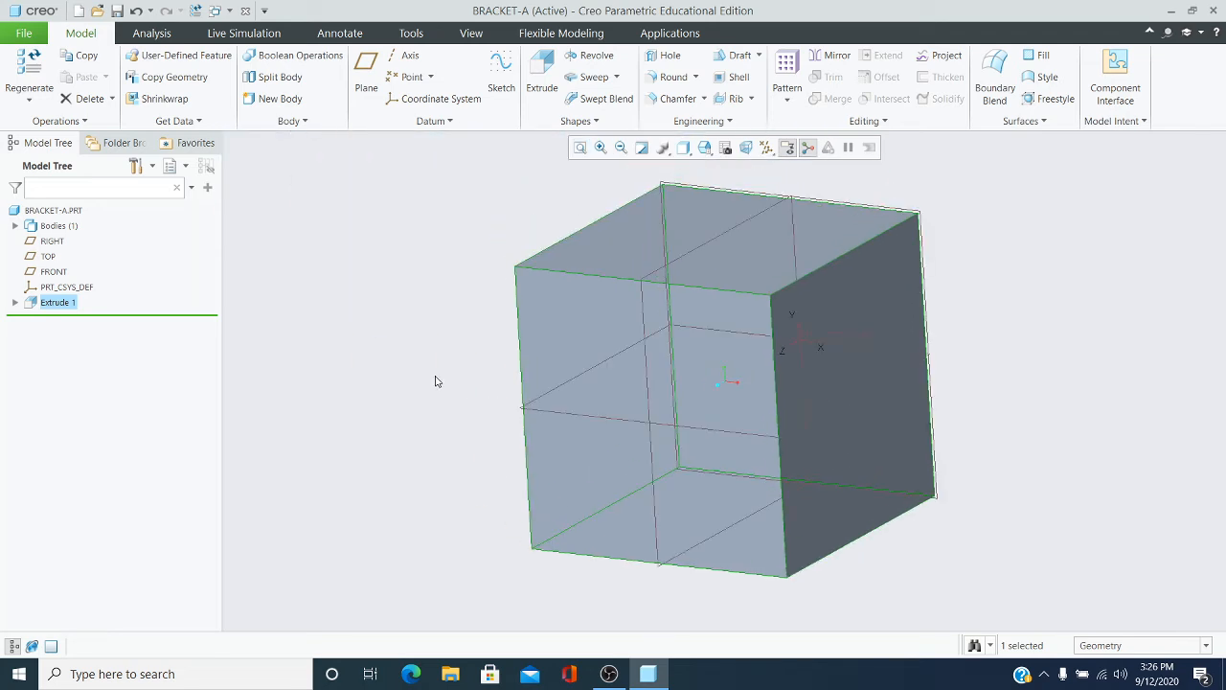
left_click(767, 149)
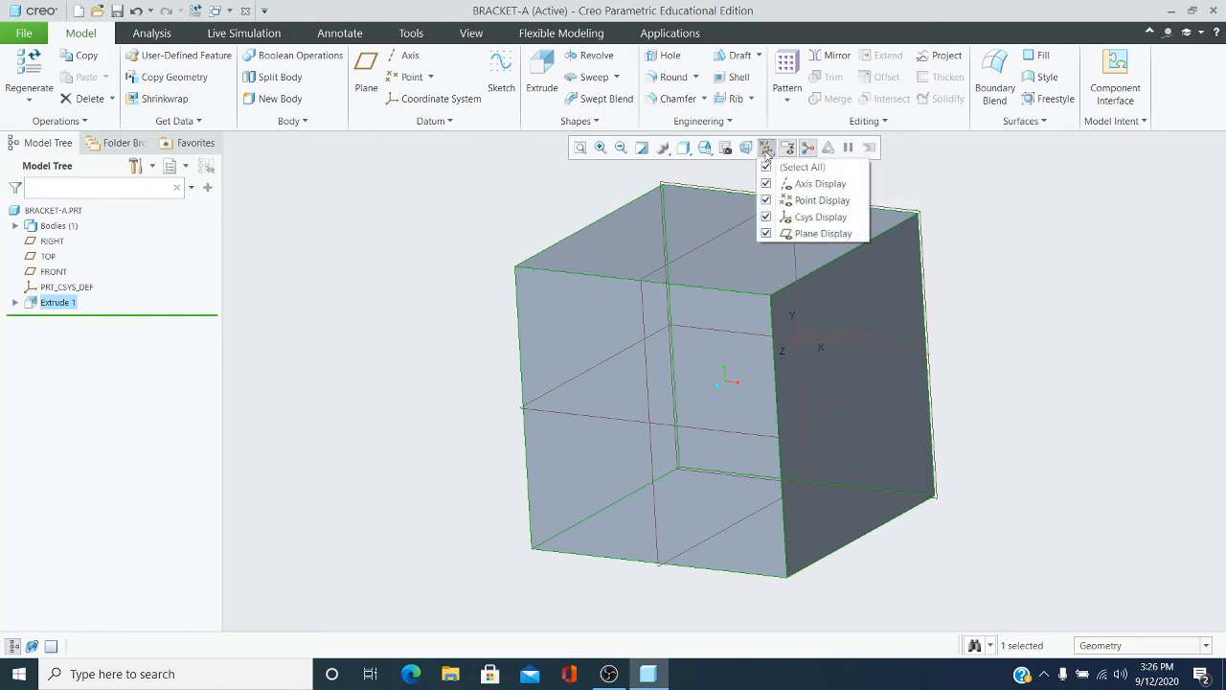
left_click(766, 168)
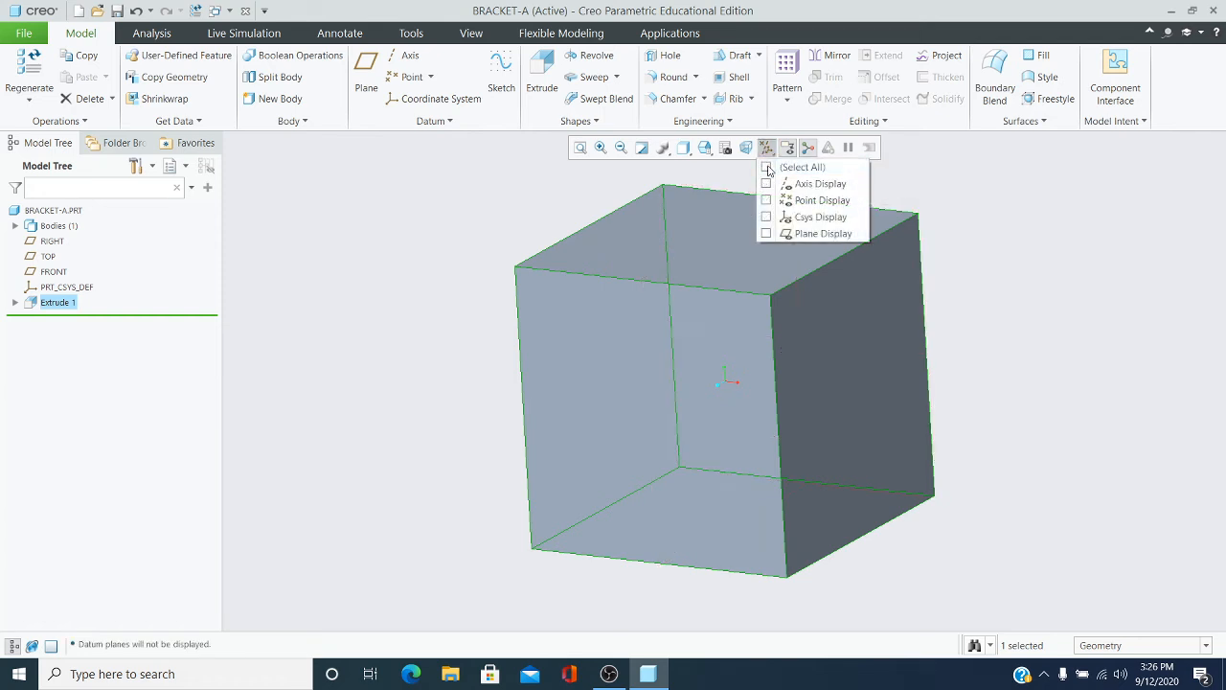
Start a new extrusion with a sketch on the front face of the block, oriented flat to the sketch plane.
left_click(490, 205)
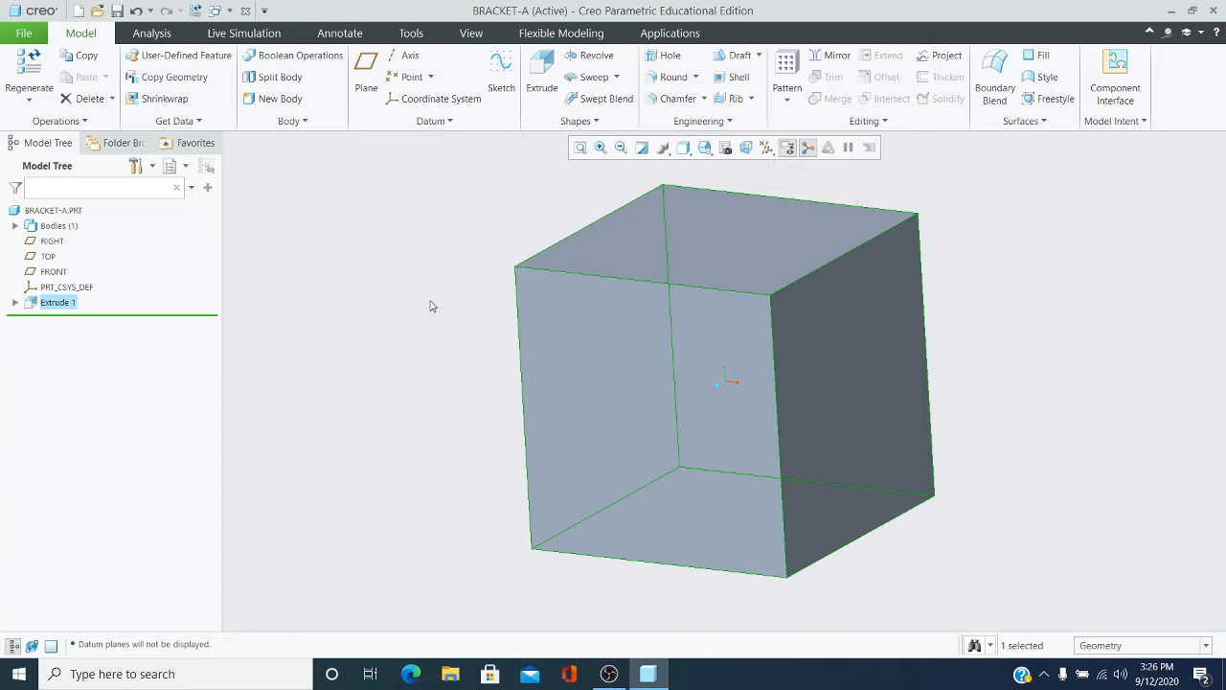
left_click(542, 74)
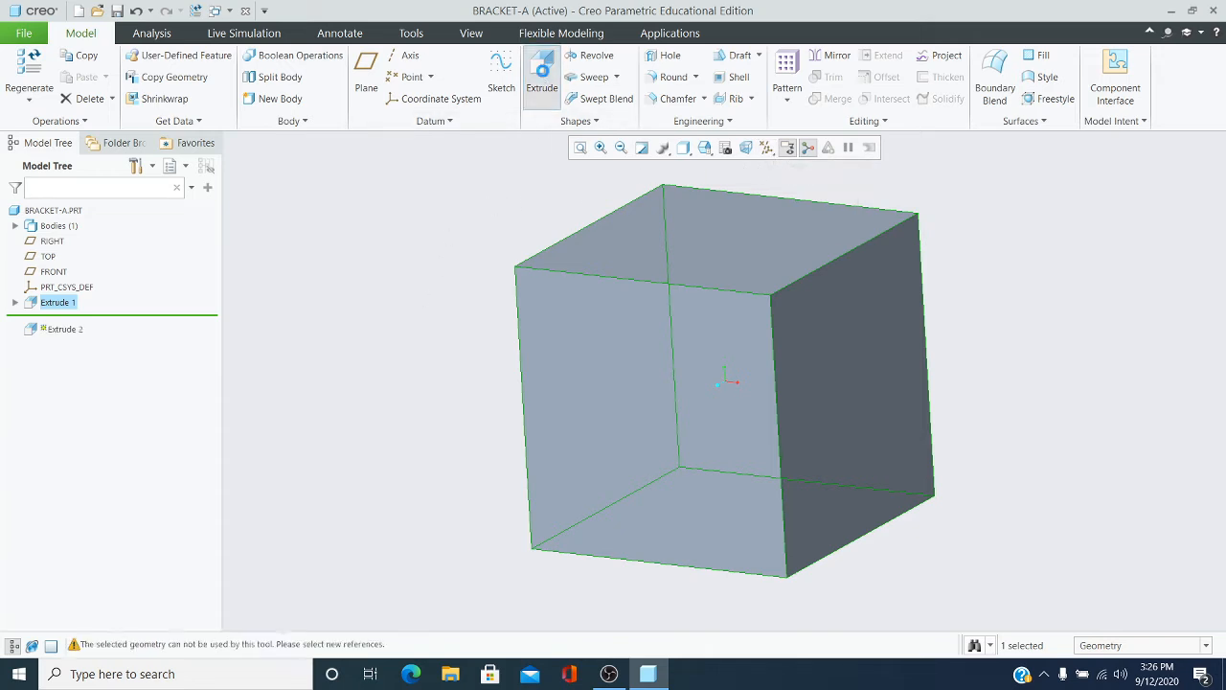
left_click(681, 317)
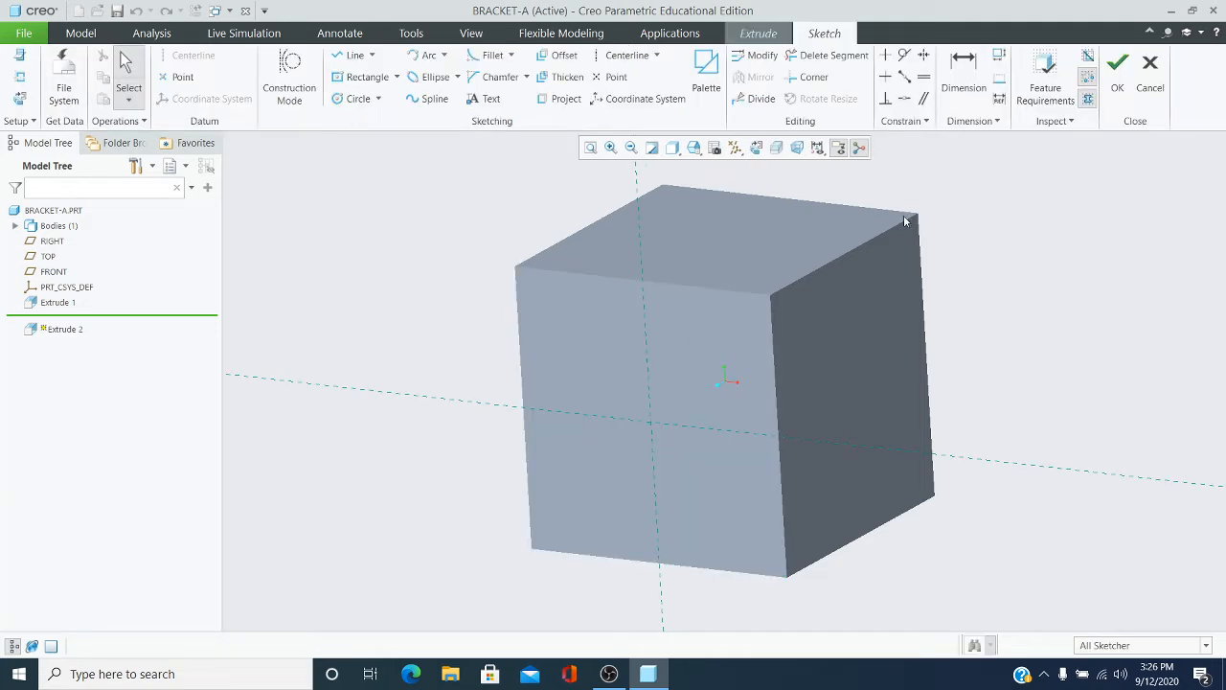
left_click(756, 148)
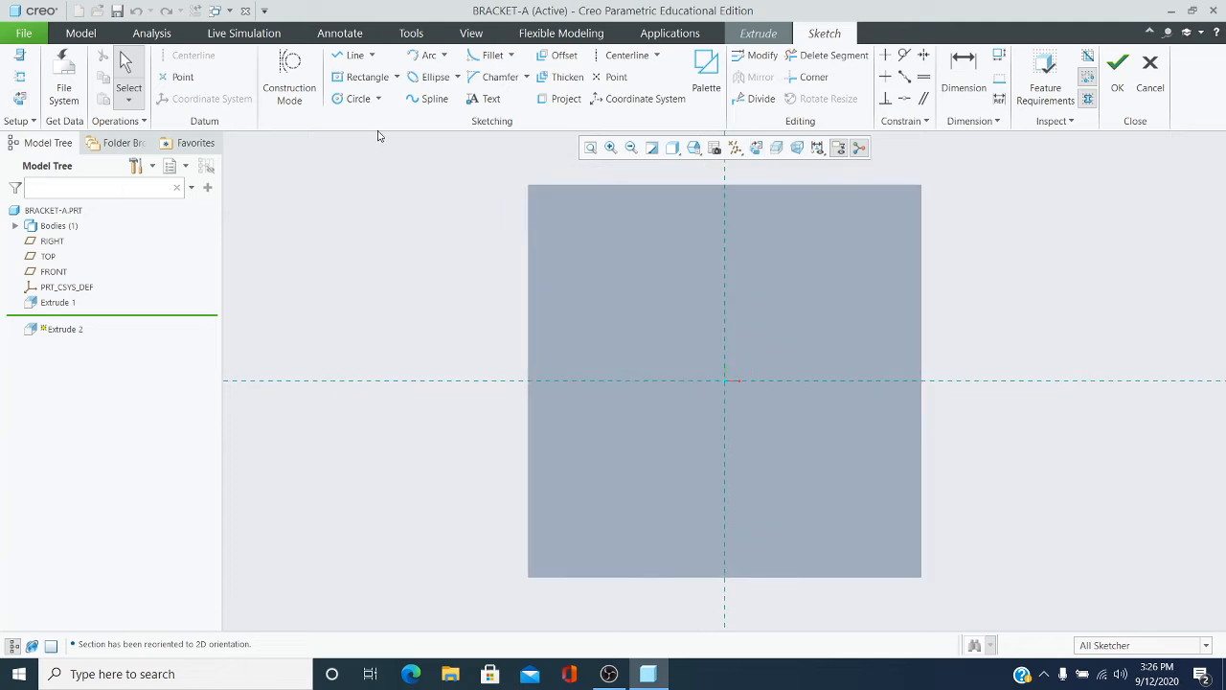
Sketch a corner rectangle about 0.67 wide and 0.59 high, starting from the upper-right corner of the block's front face.
left_click(395, 77)
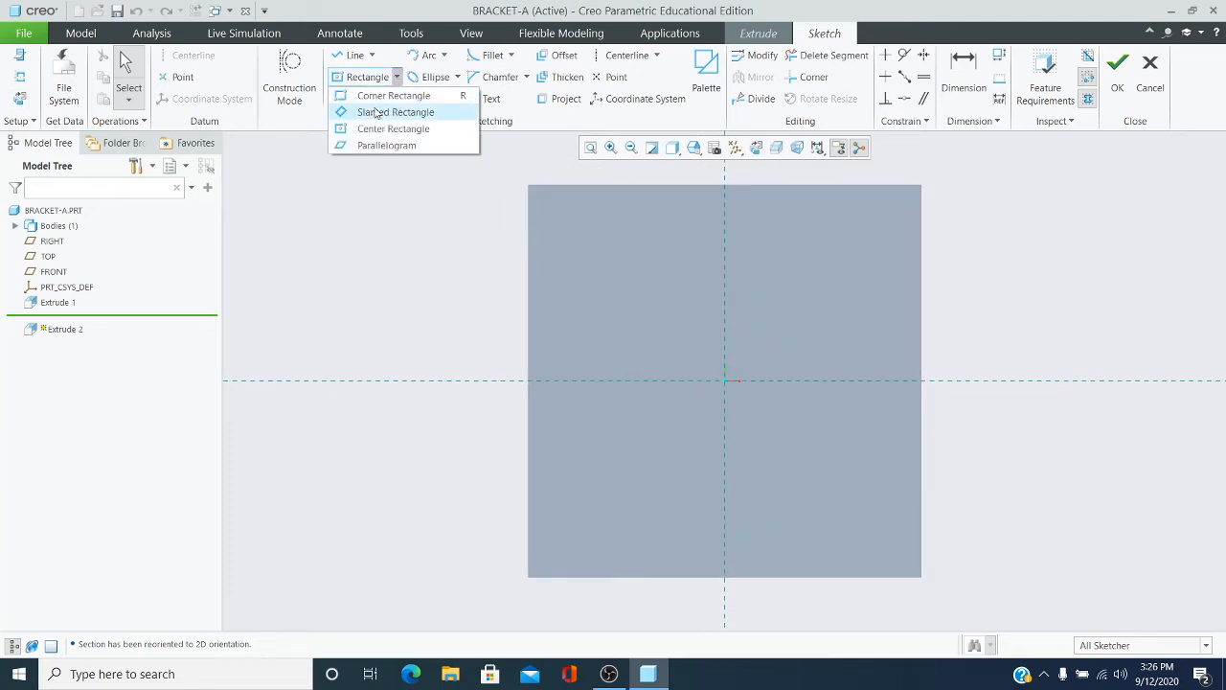
left_click(389, 97)
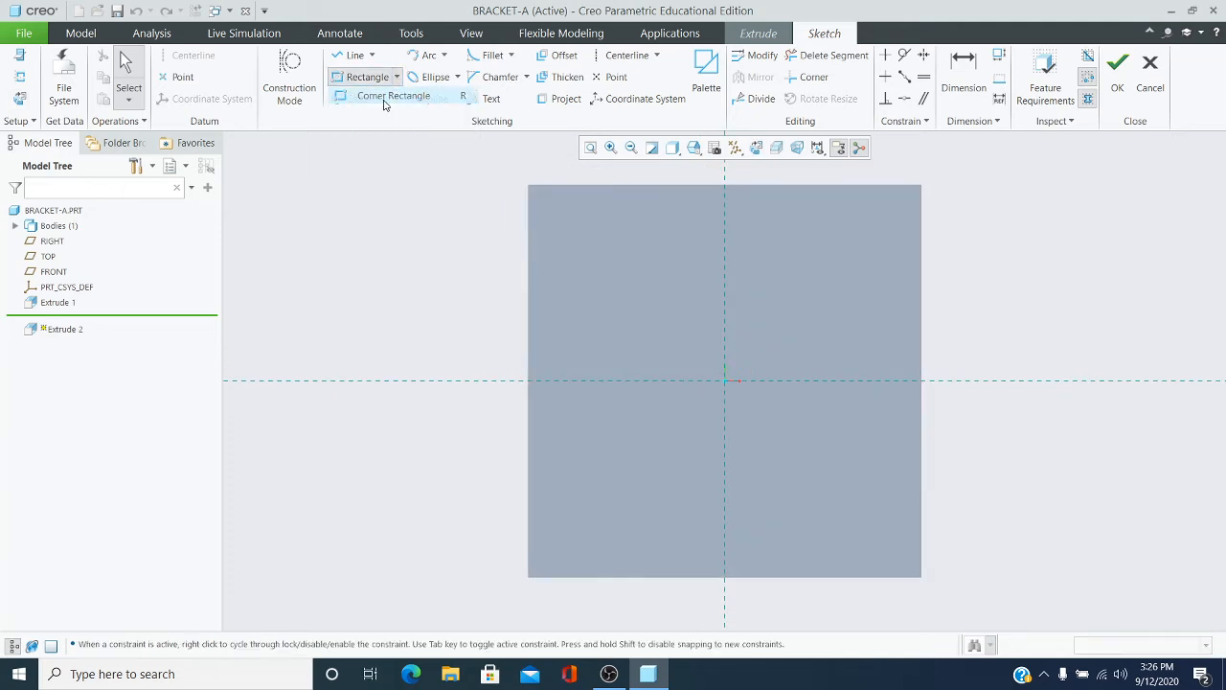
left_click(921, 186)
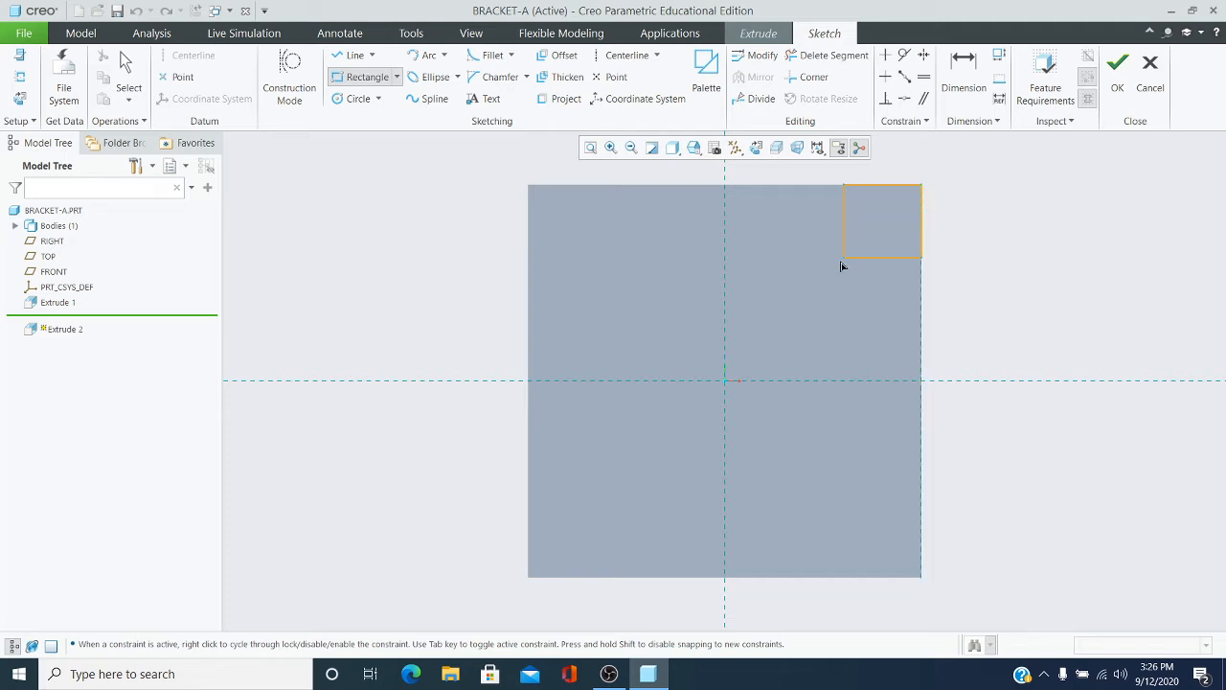
left_click(792, 300)
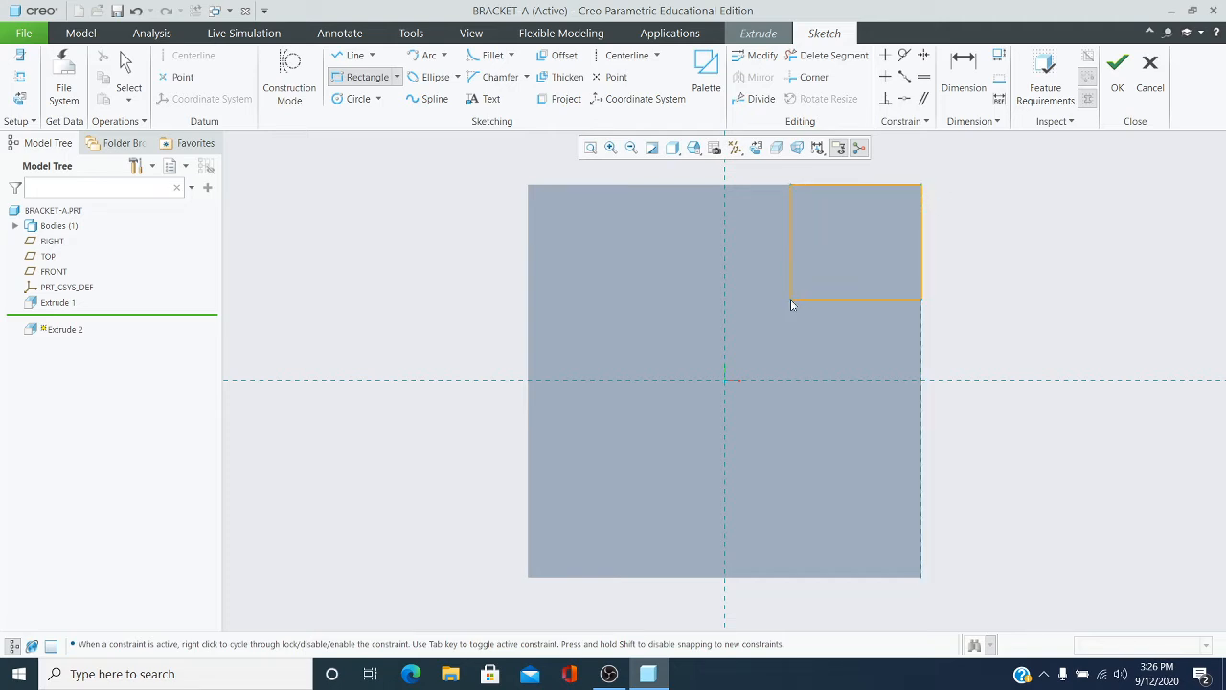
middle_click(849, 247)
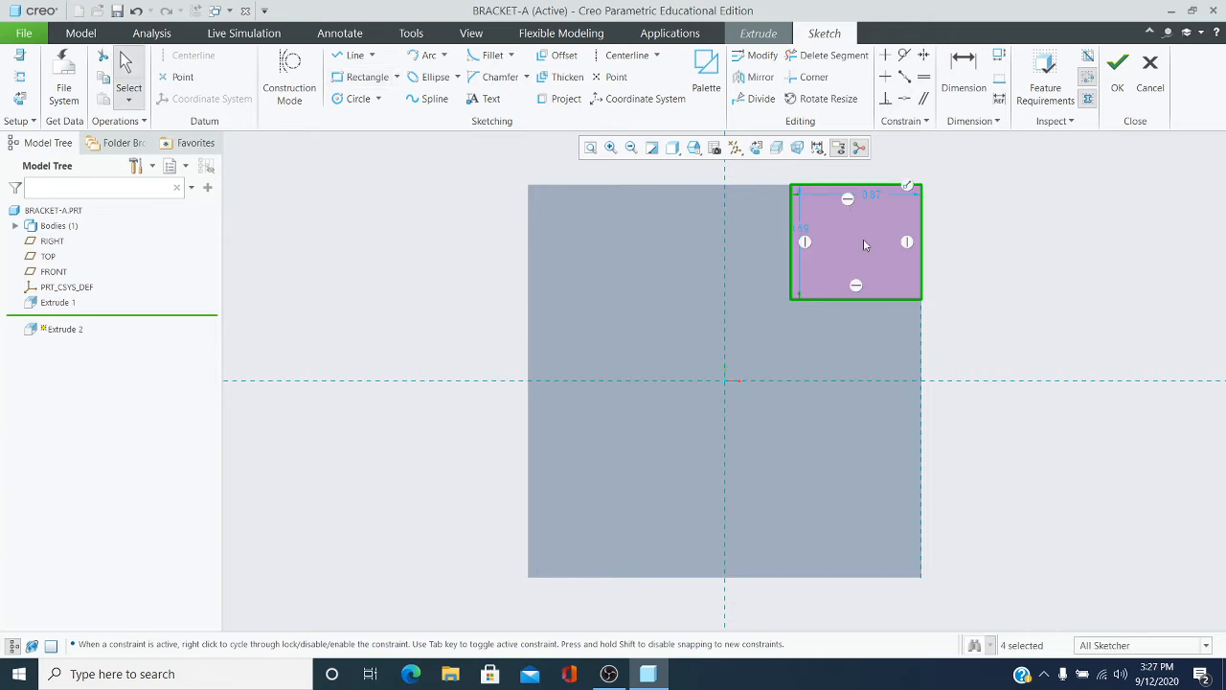
Set both the width and the height of the corner rectangle to 1.
scroll(861, 230, "up", 1)
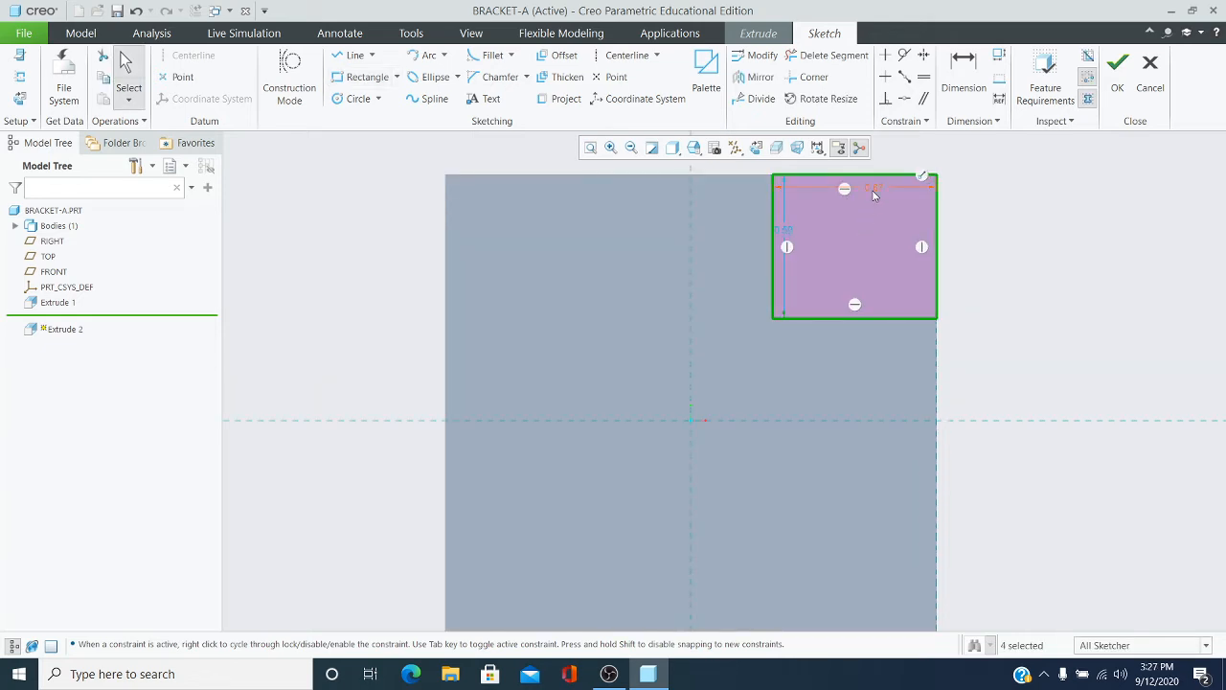
left_click(874, 194)
type("1")
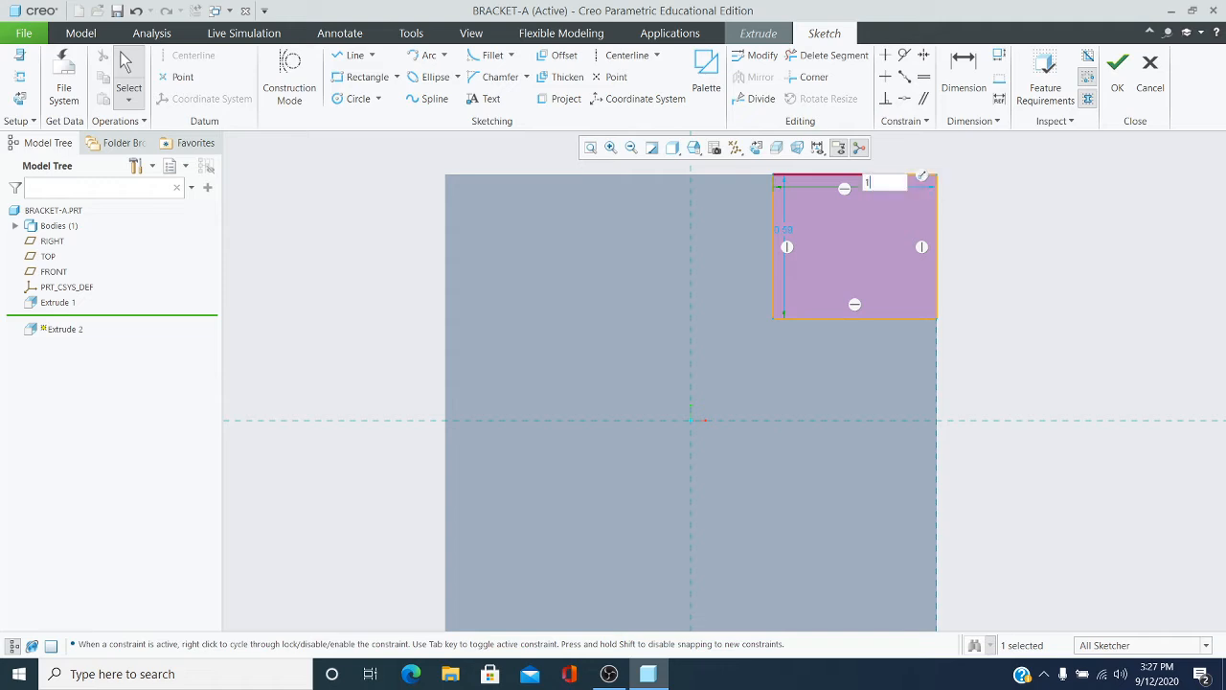
key("Return")
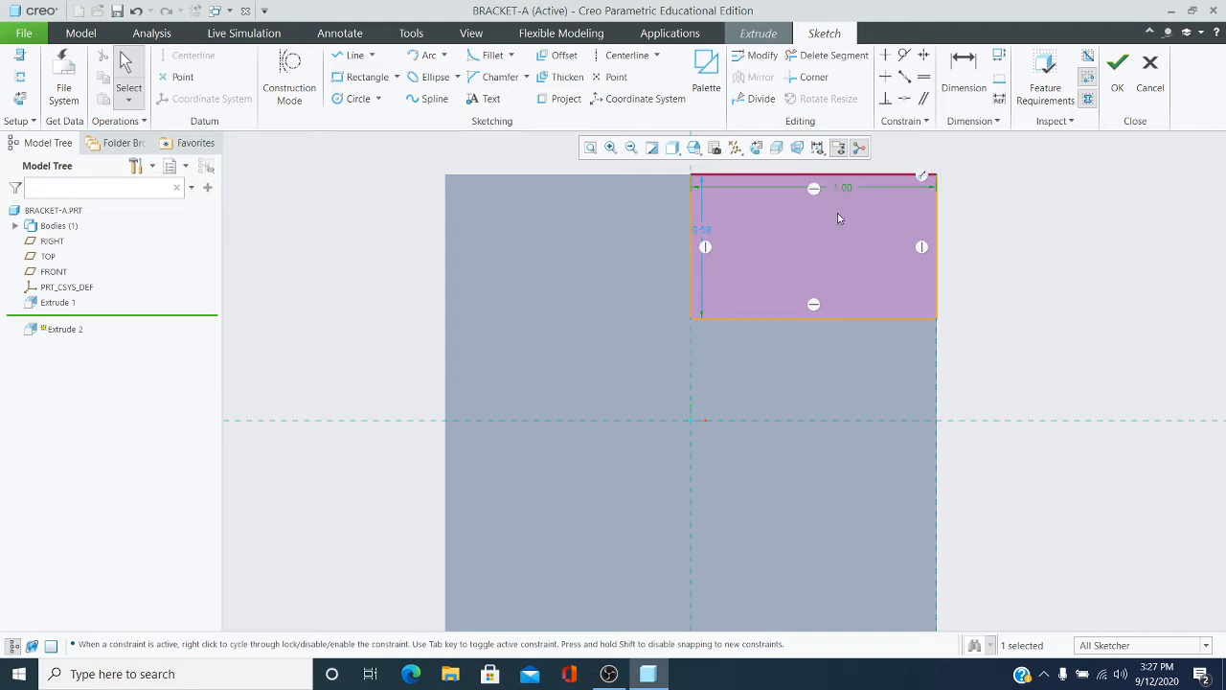
left_click(706, 235)
type("1")
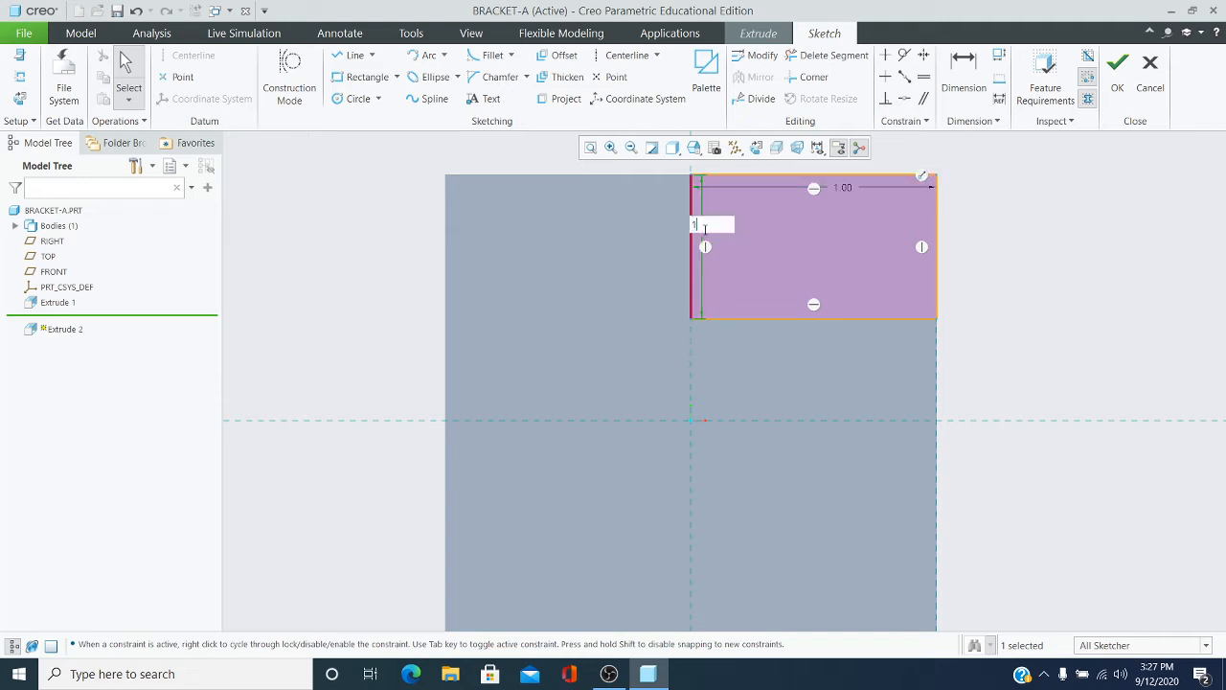
key("Return")
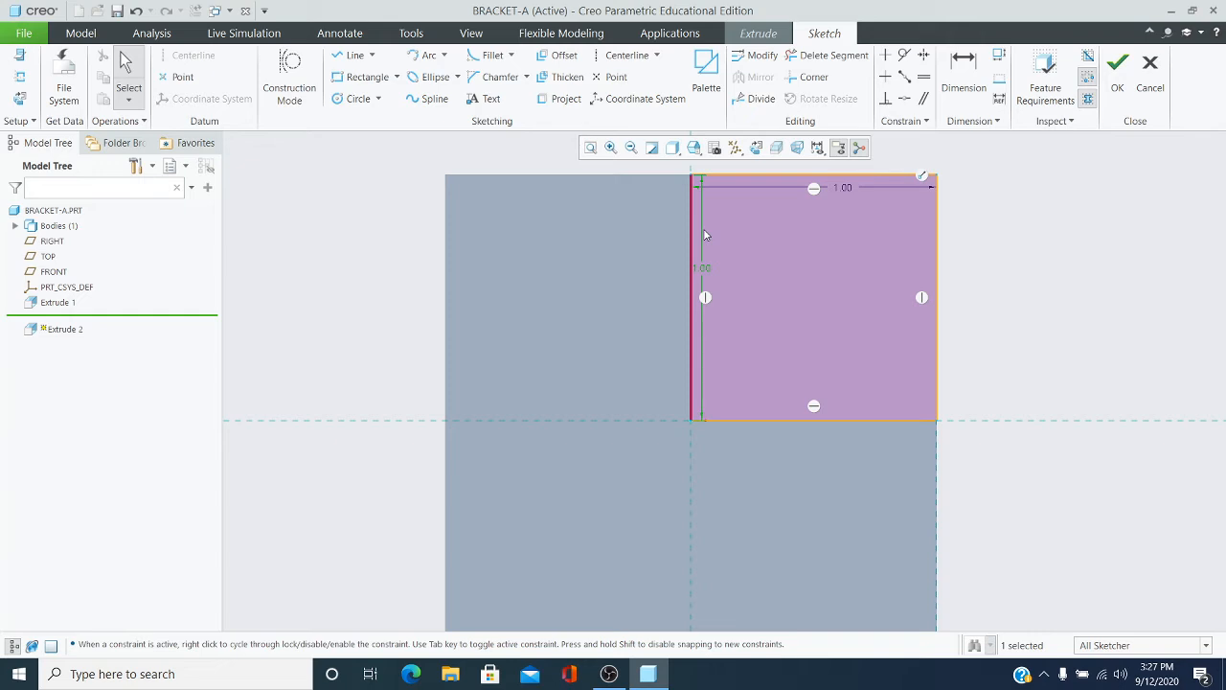
Finish the sketch and extrude it into the block as a cut with a depth of 2.22, past the back face.
left_click(1123, 74)
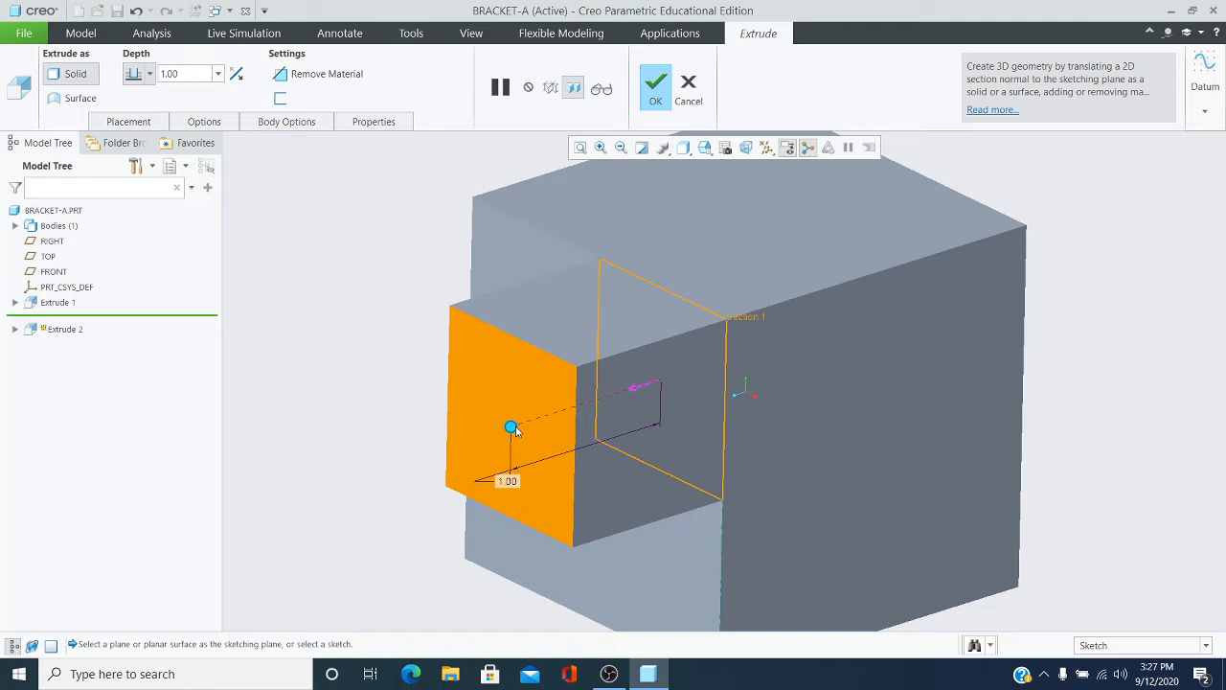
left_click_drag(552, 417, 1011, 314)
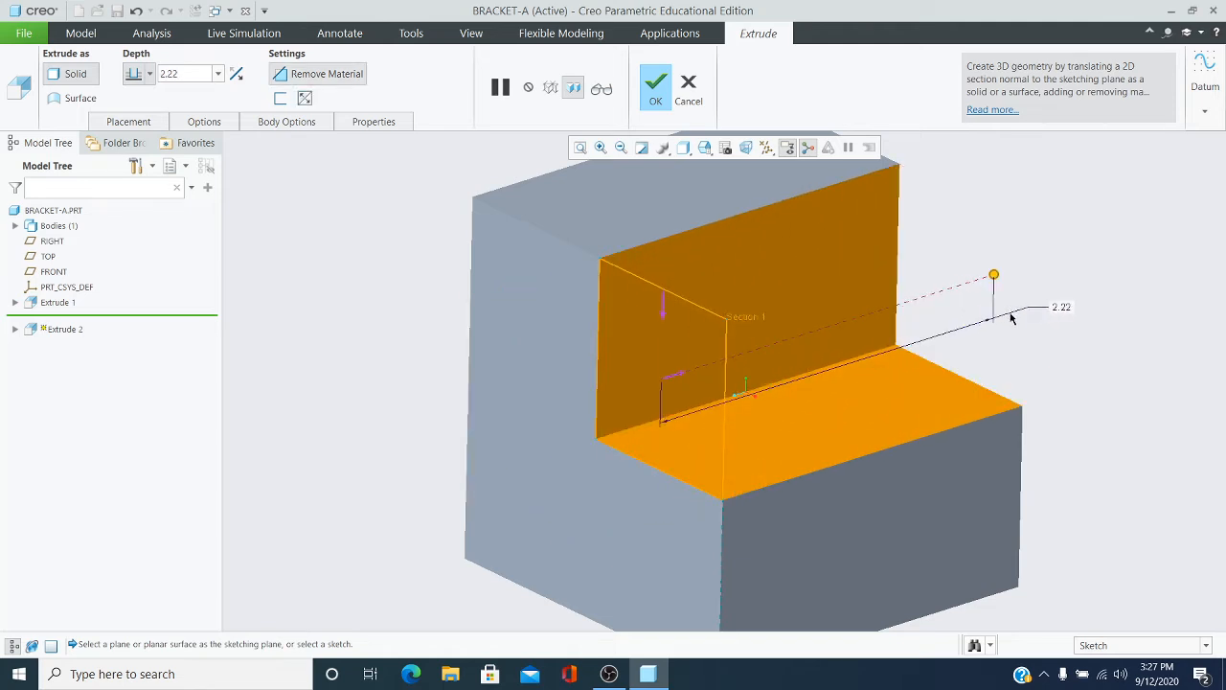
left_click(663, 105)
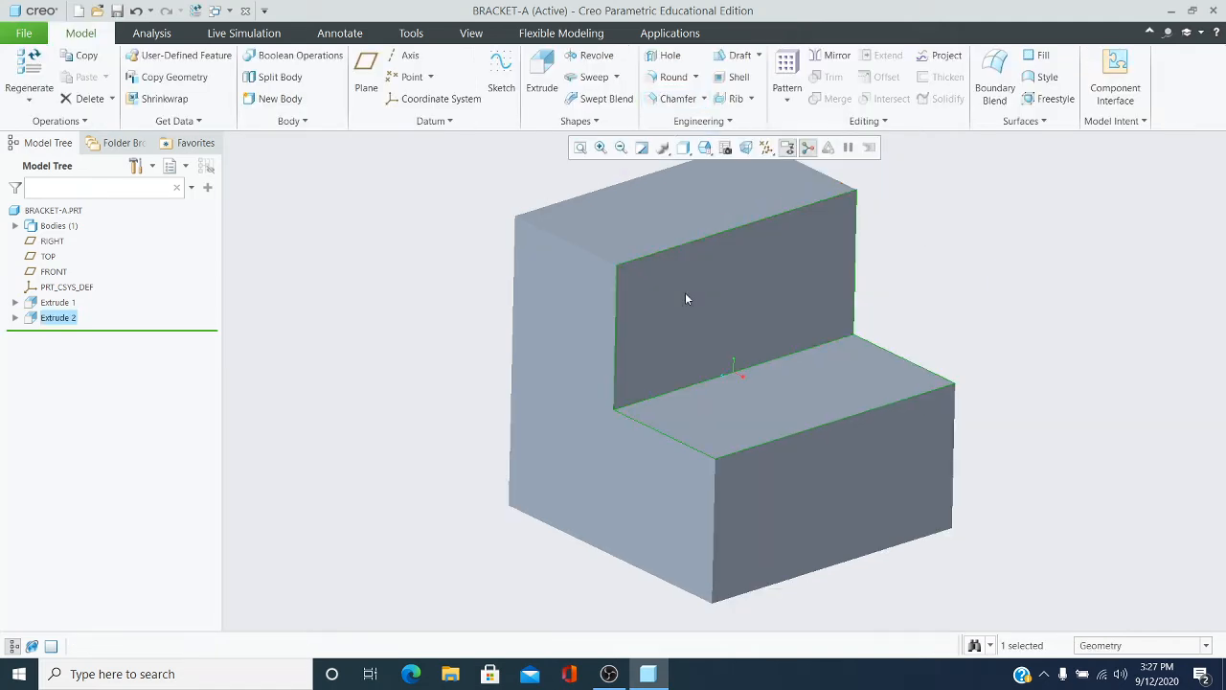
Save the part BRACKET-A in the My Documents folder.
mouse_move(437, 308)
middle_mouse_down()
mouse_move(436, 330)
mouse_move(438, 307)
middle_mouse_up()
left_click(24, 33)
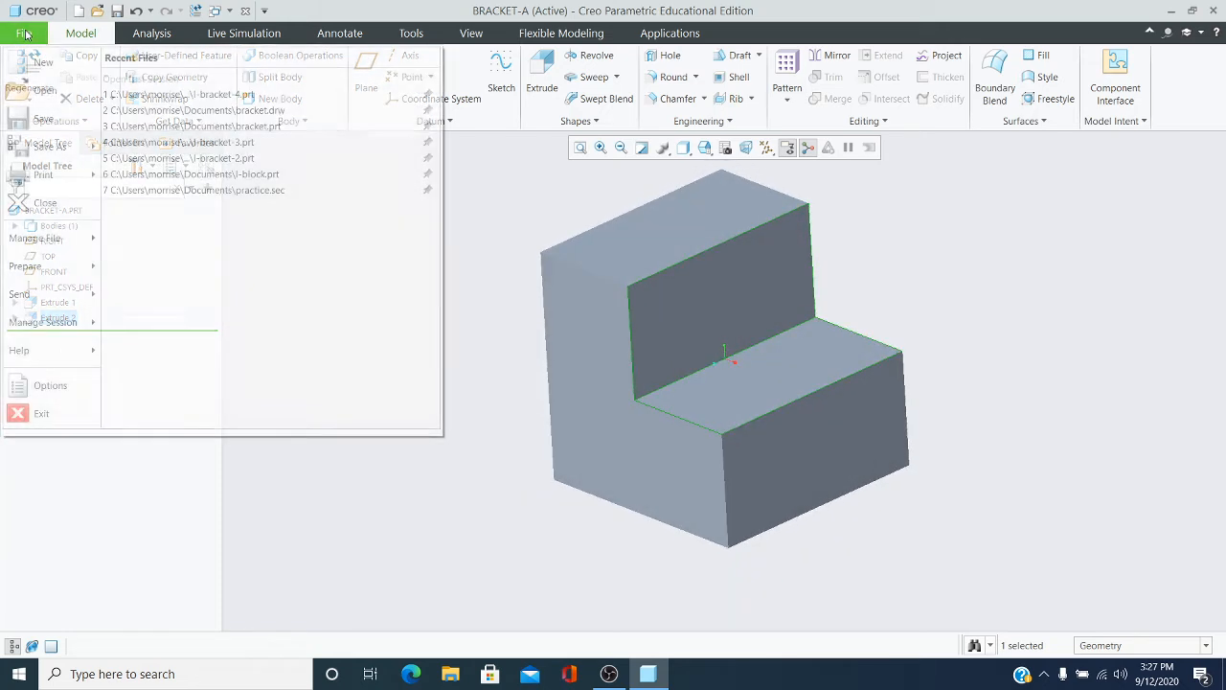
left_click(41, 119)
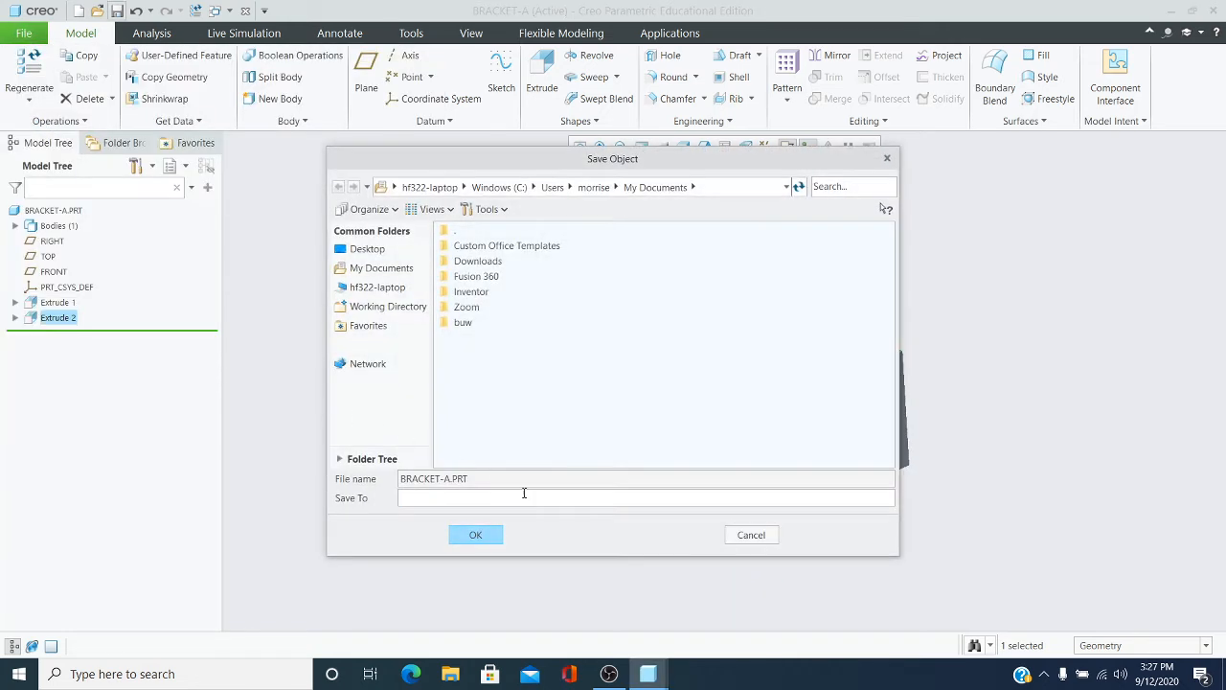
left_click(476, 535)
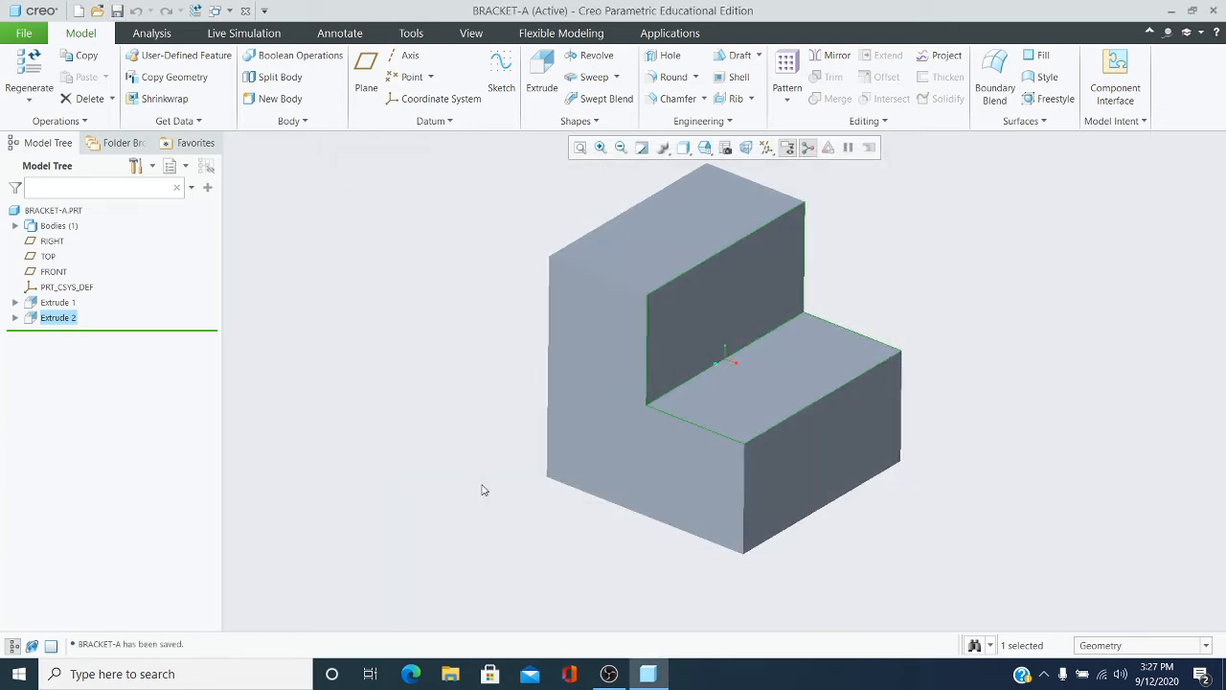
Create a new drawing file named BRACKET-A without using the default template.
left_click(14, 37)
left_click(43, 62)
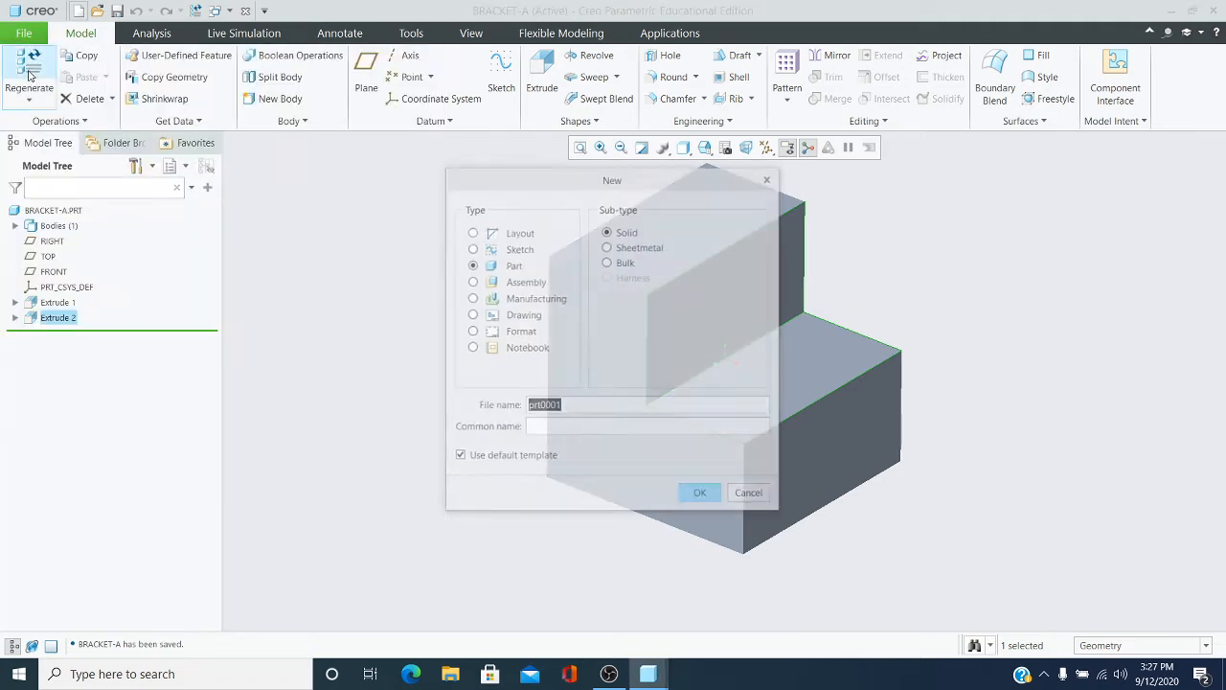
left_click(471, 315)
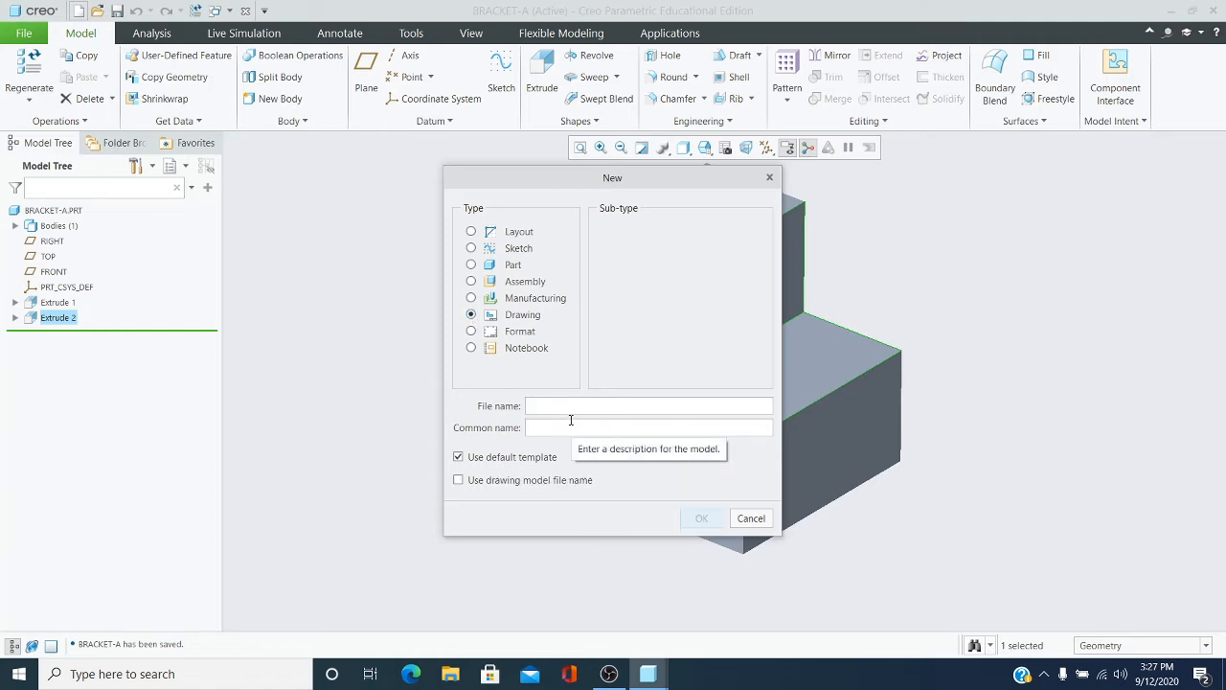
type("BRACKET-A")
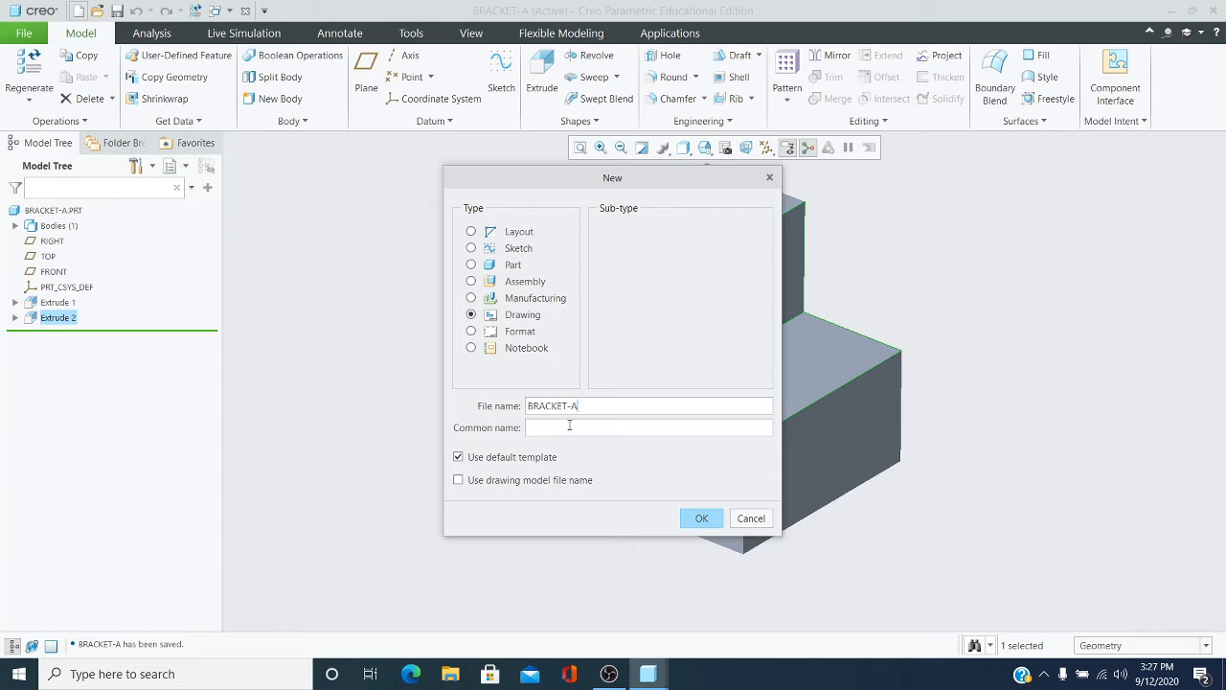
left_click(459, 458)
left_click(706, 521)
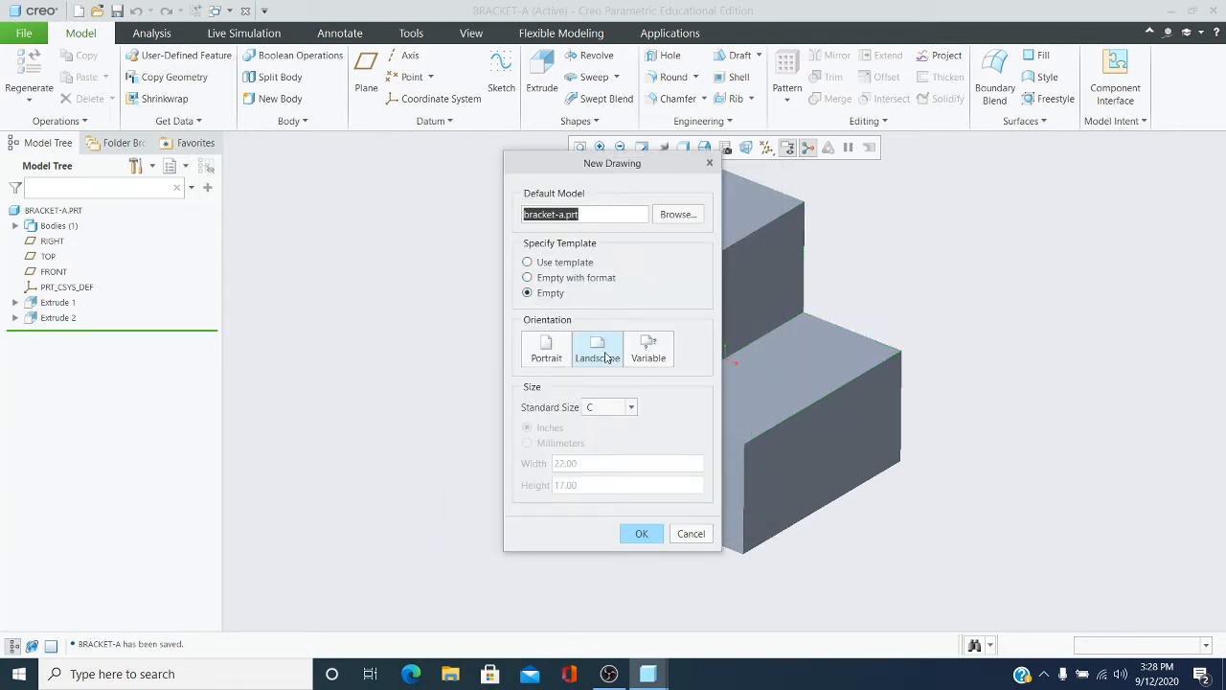
Set up the drawing of bracket-a.prt as an empty landscape sheet of standard size A.
left_click(632, 407)
left_click(605, 564)
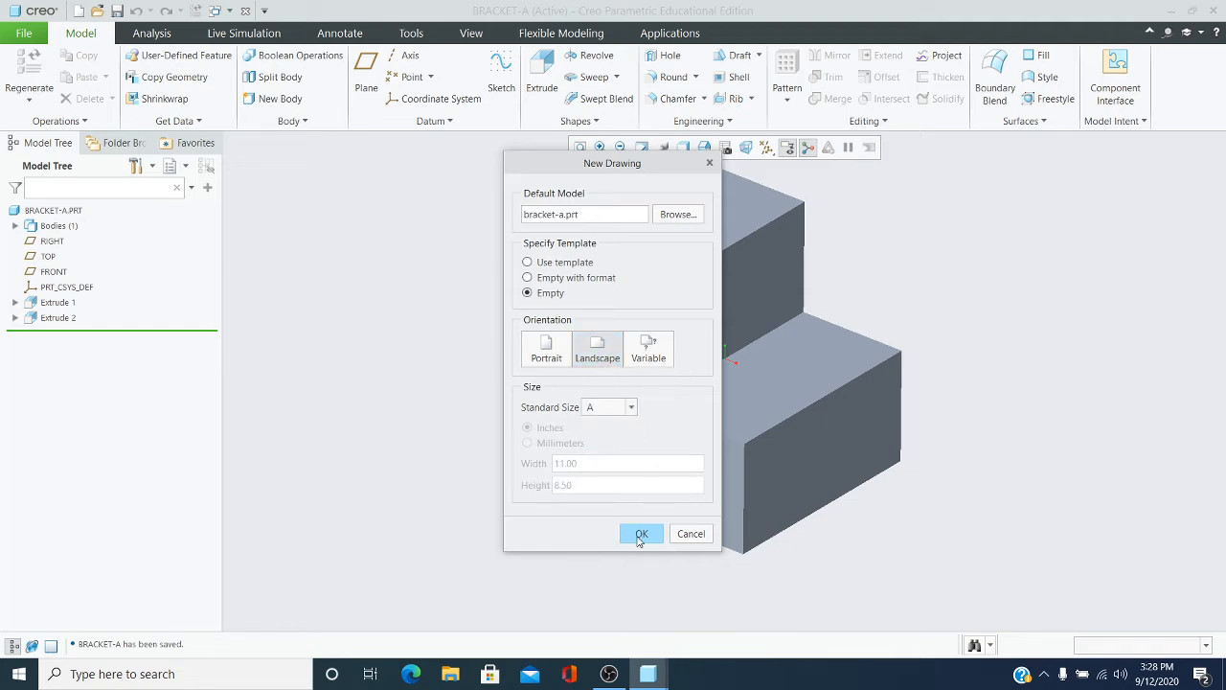
left_click(640, 537)
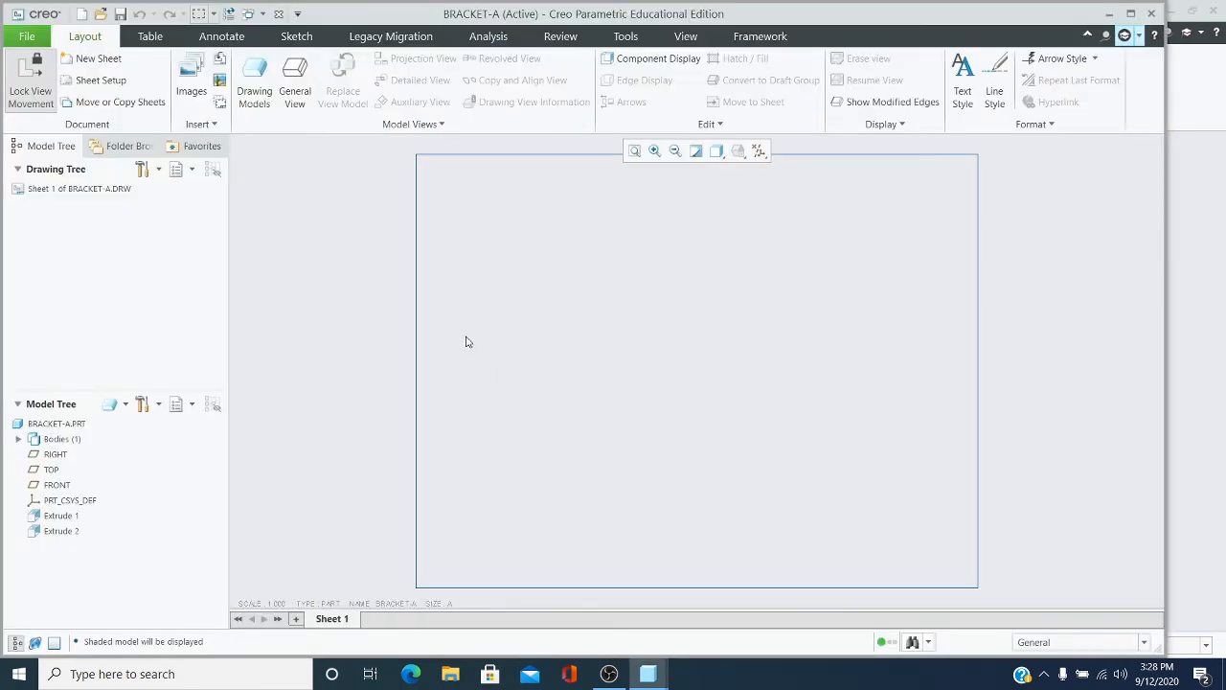
Insert a general view with no combined state in the lower-left area of the sheet, using the FRONT model orientation.
left_click(294, 98)
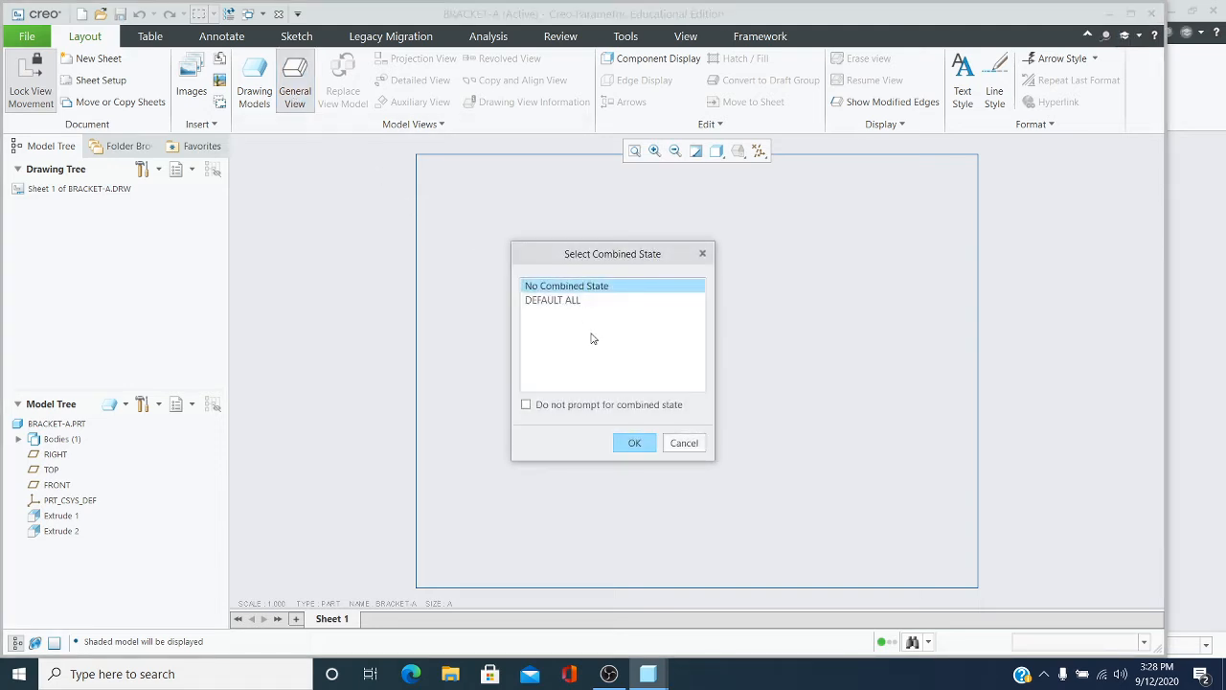
left_click(633, 446)
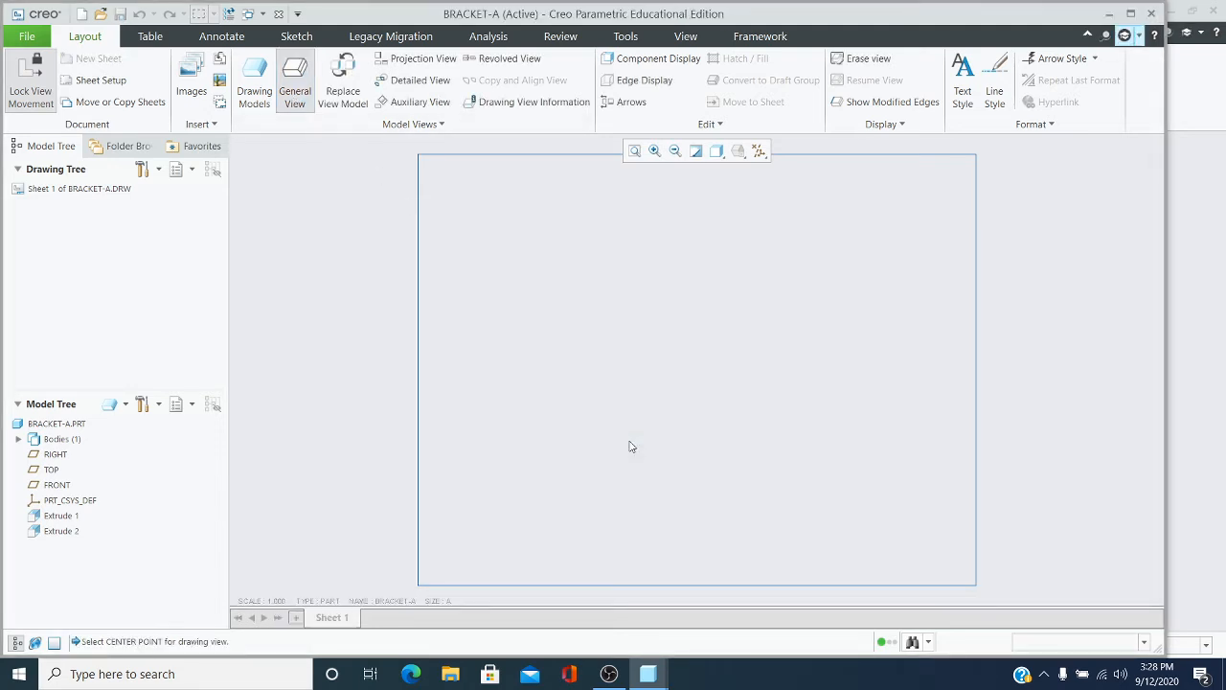
left_click(536, 475)
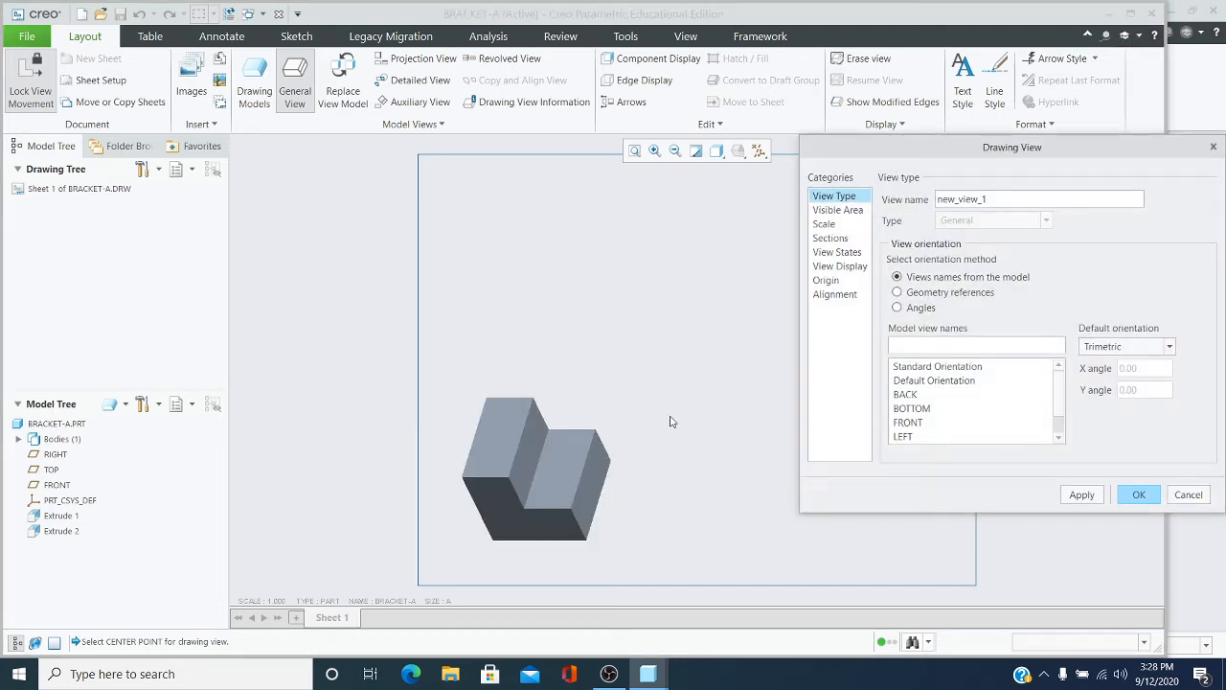
left_click_drag(954, 149, 906, 142)
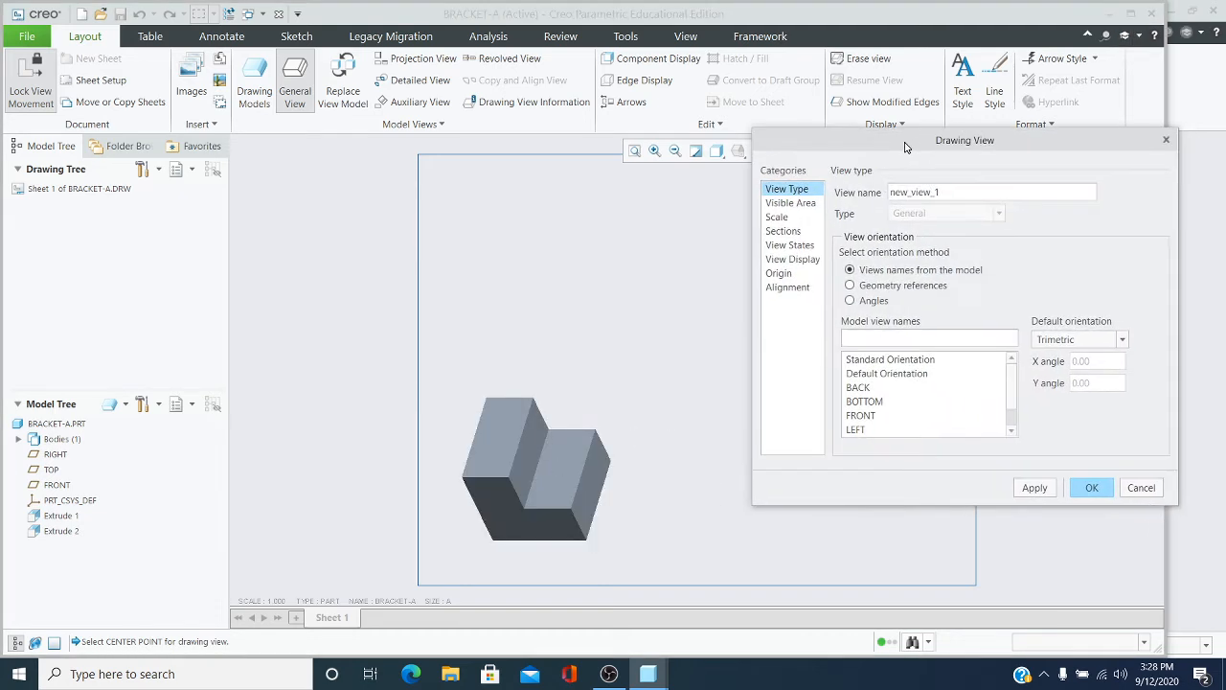
left_click(867, 416)
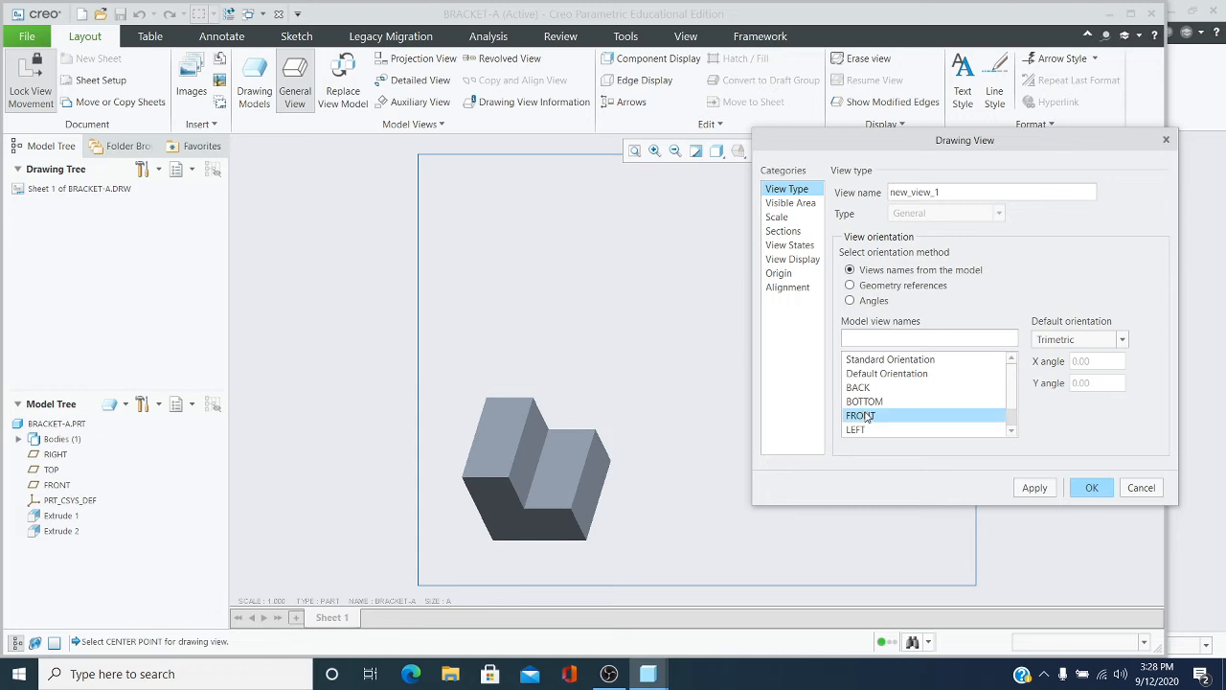
left_click(1090, 489)
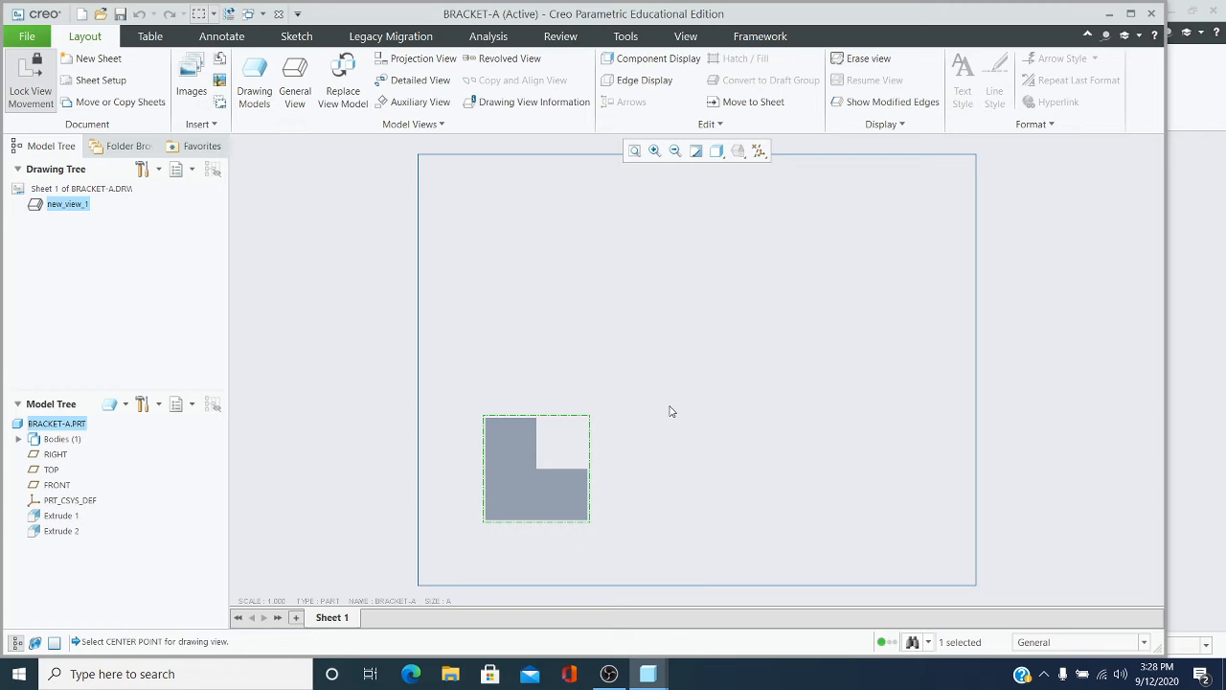
Add a projection view from the front view and place it to the right of that view.
left_click(565, 430)
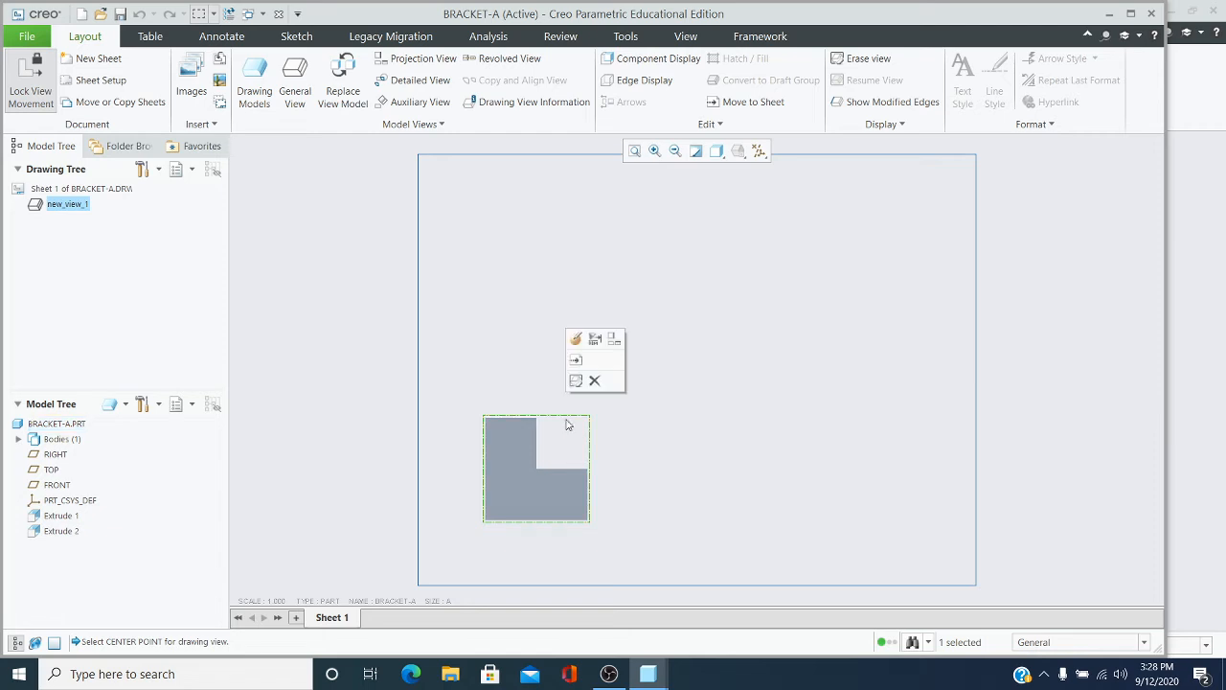
left_click(614, 343)
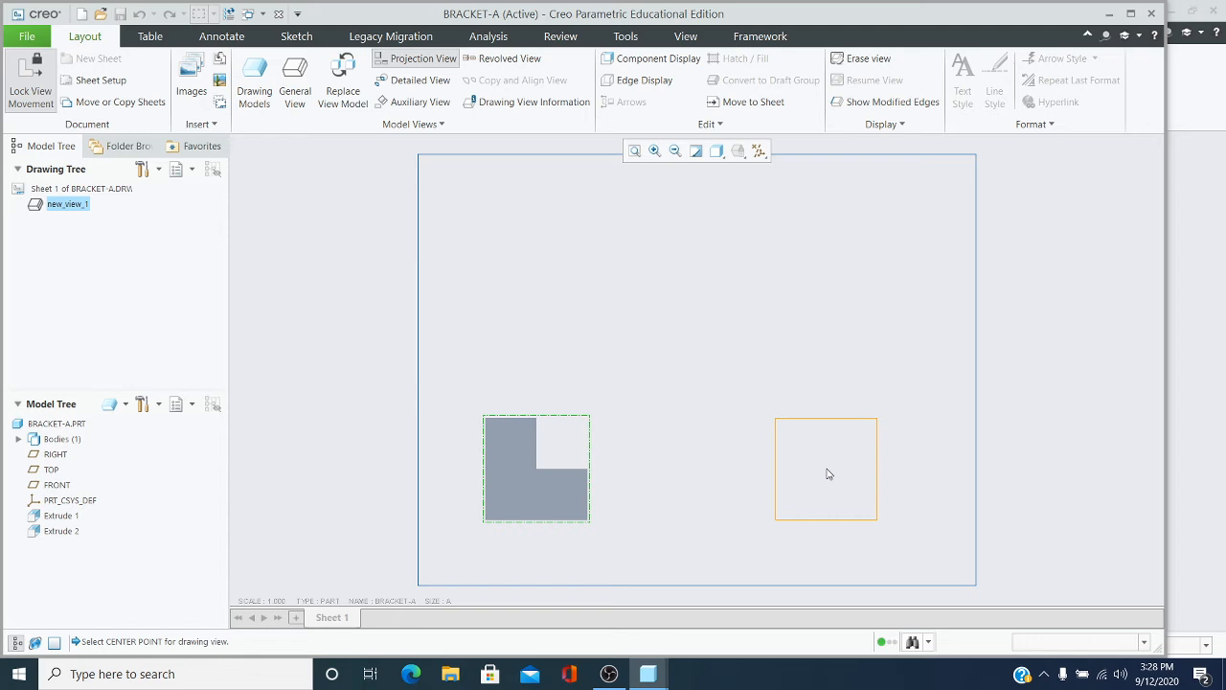
left_click(837, 470)
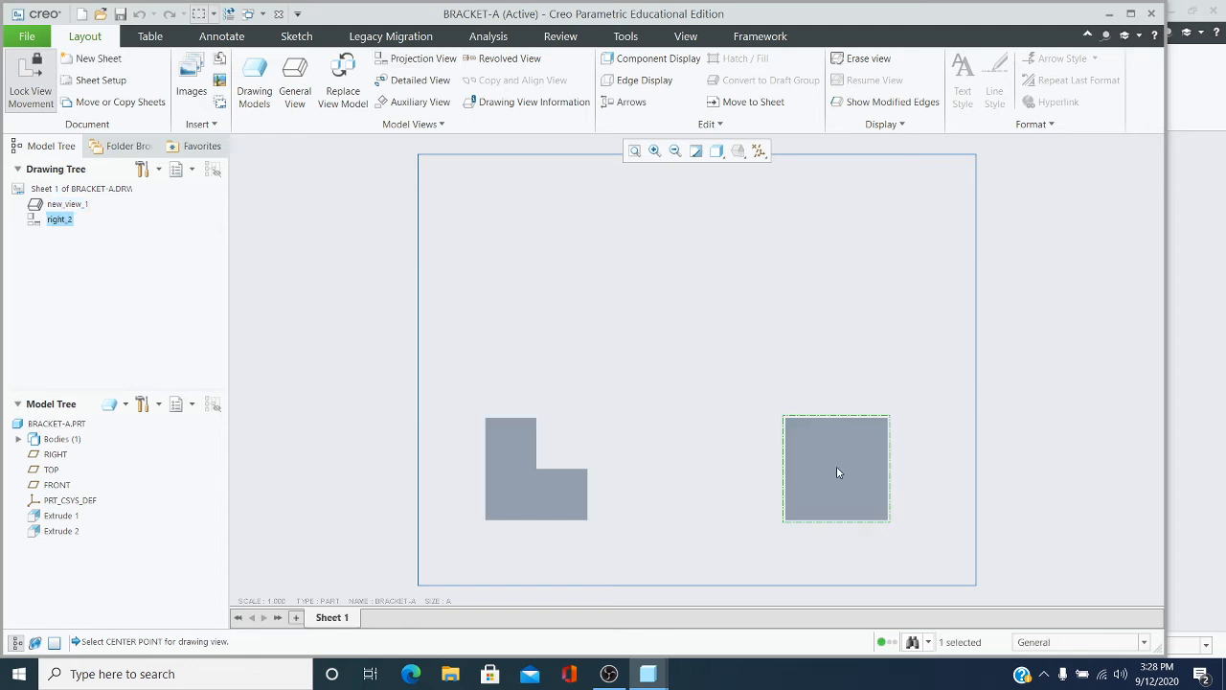
Add a projection view from the front view and place it directly above that view.
left_click(569, 434)
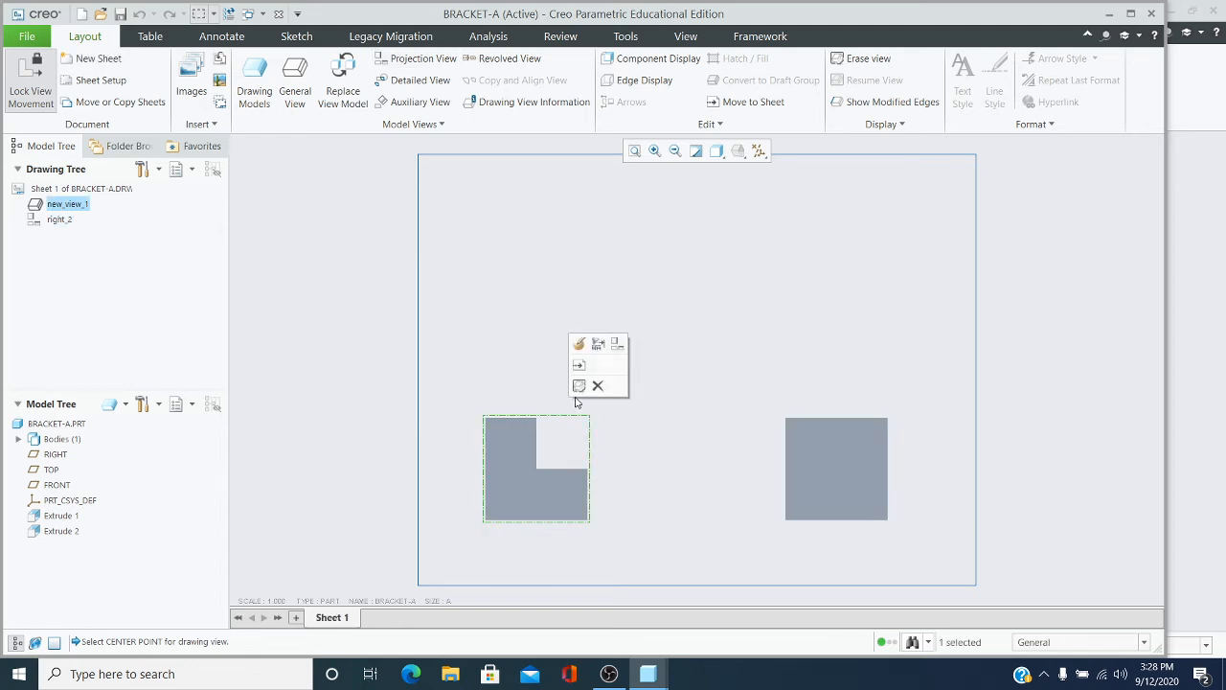
left_click(618, 346)
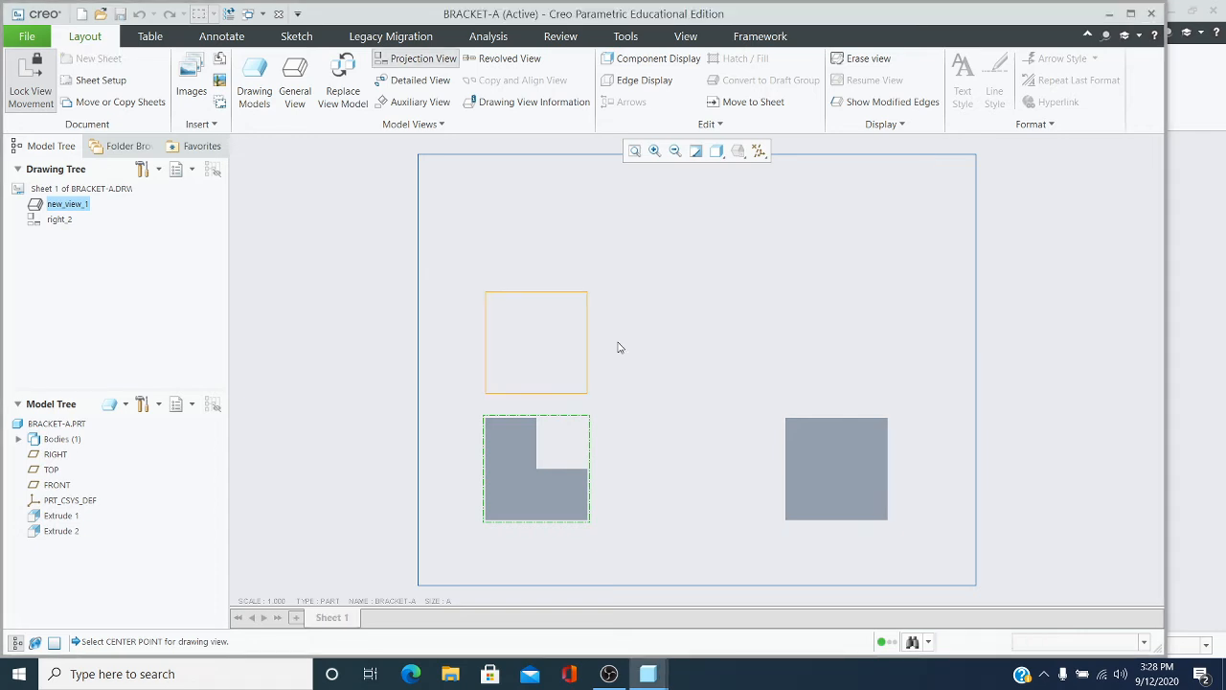
left_click(530, 275)
left_click(529, 275)
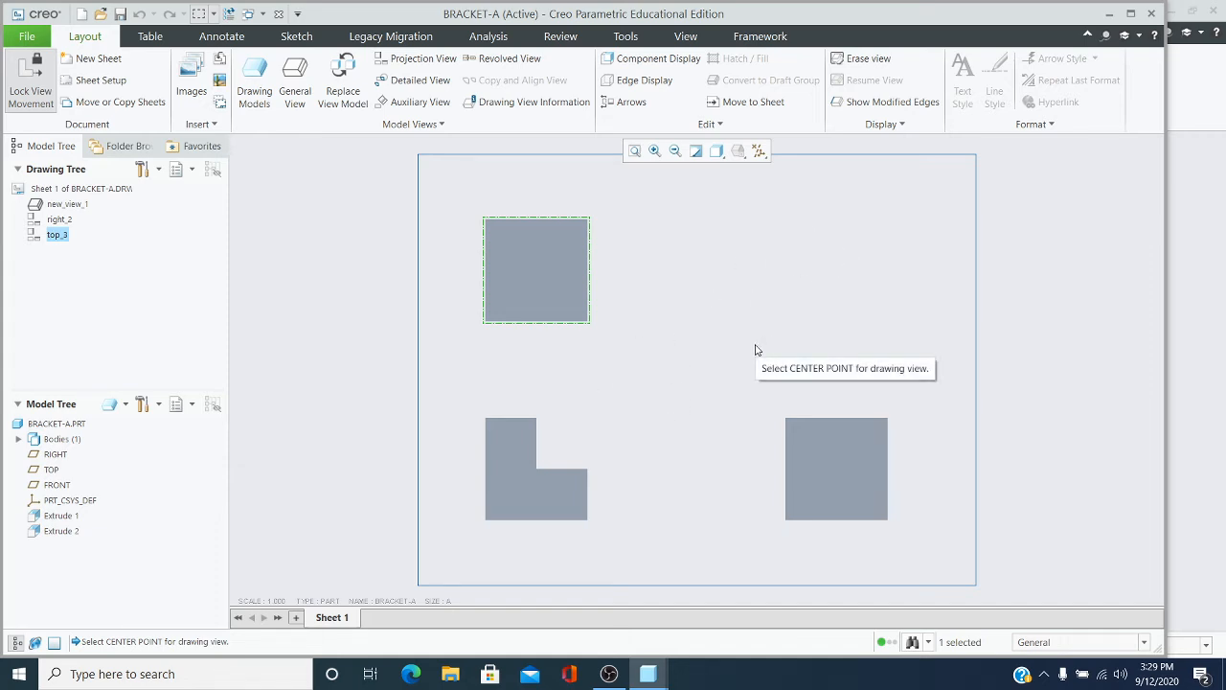
Insert a general view with no combined state in the upper-right area of the sheet, with the default orientation set to Isometric.
left_click(294, 78)
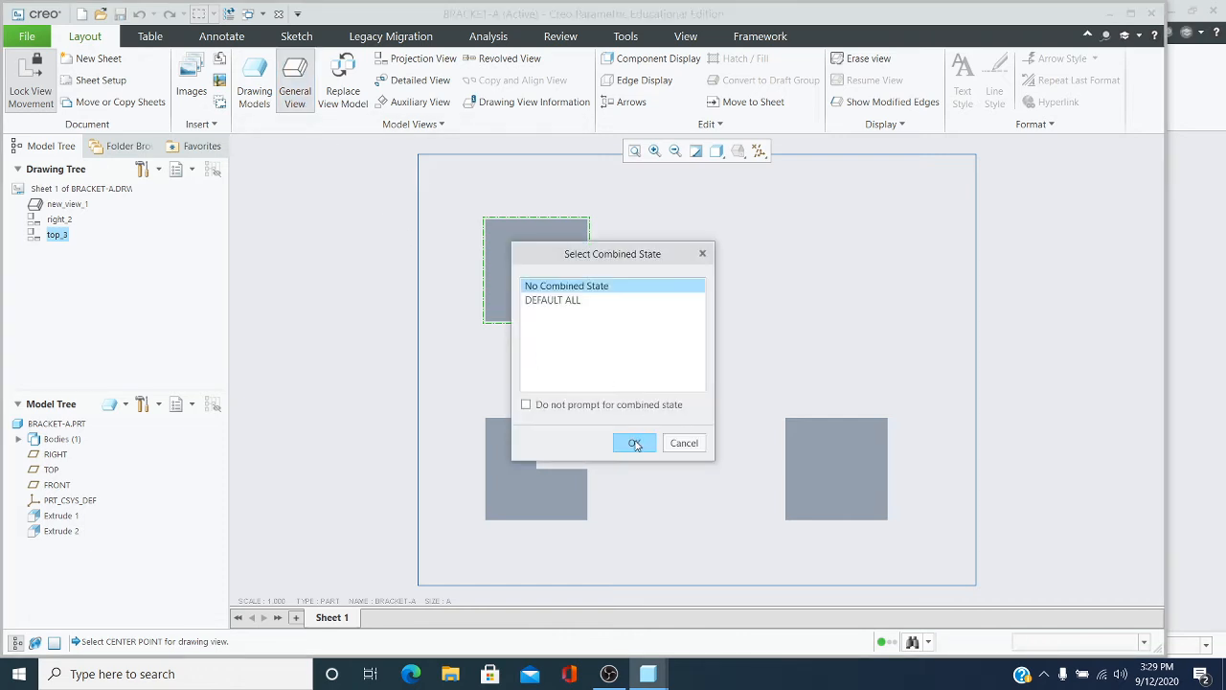
left_click(635, 444)
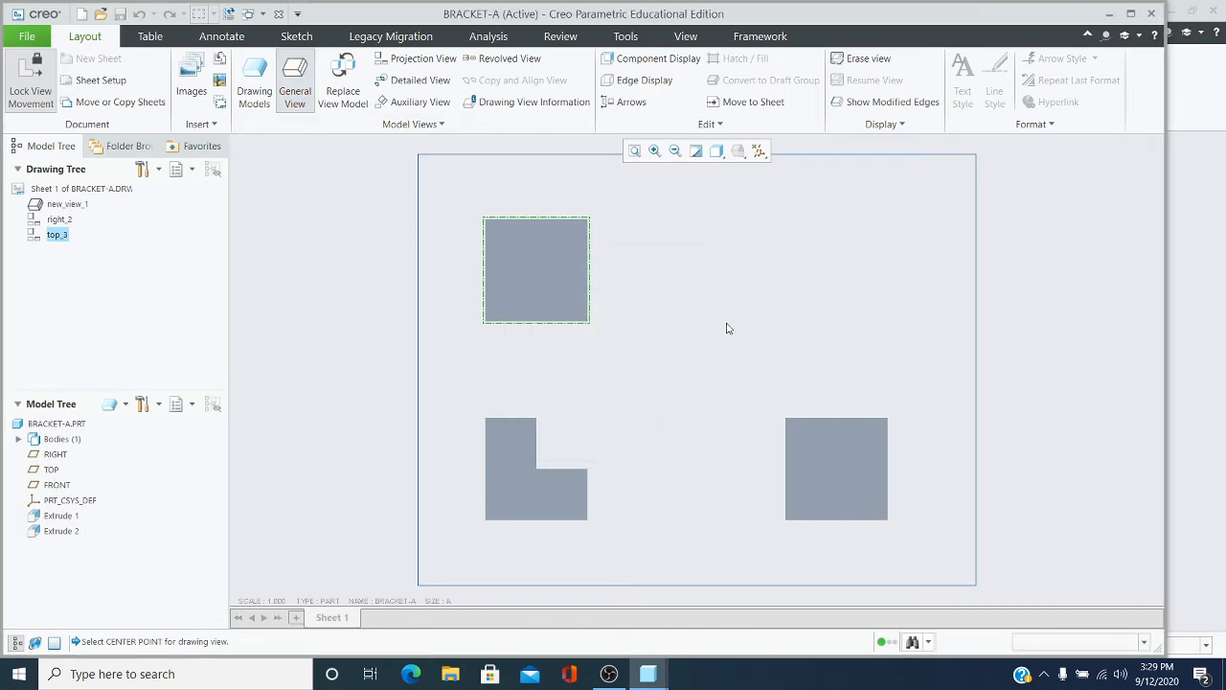
left_click(831, 289)
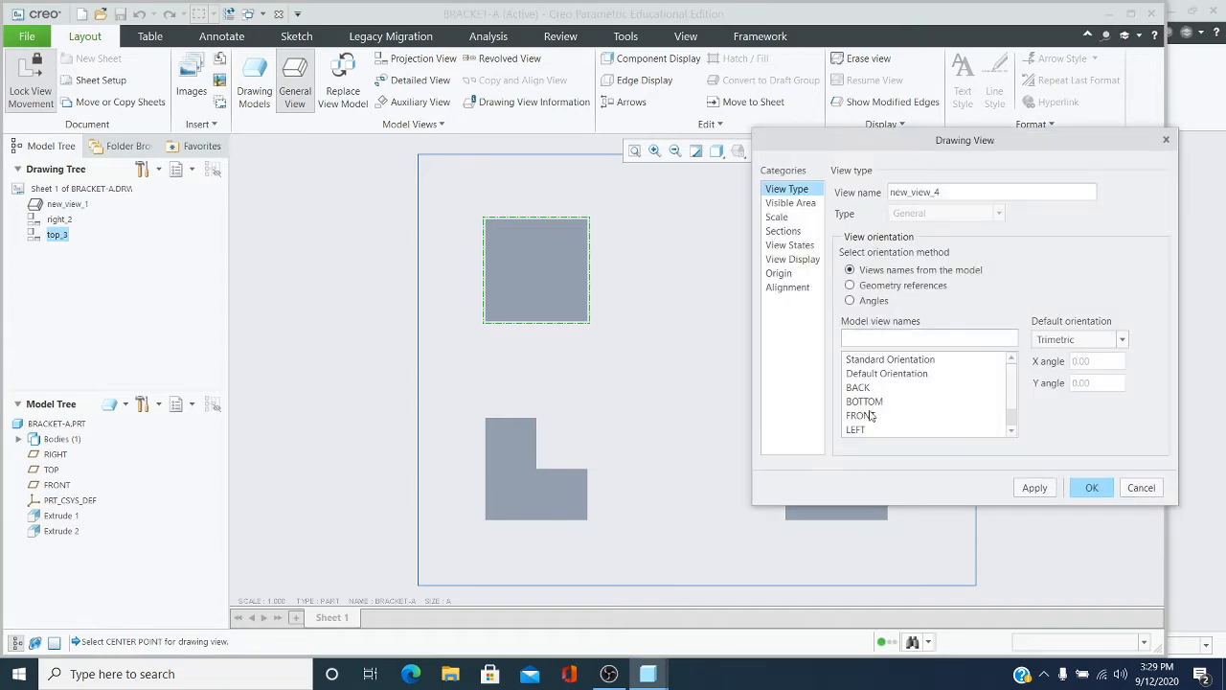
left_click(1123, 342)
left_click(1102, 360)
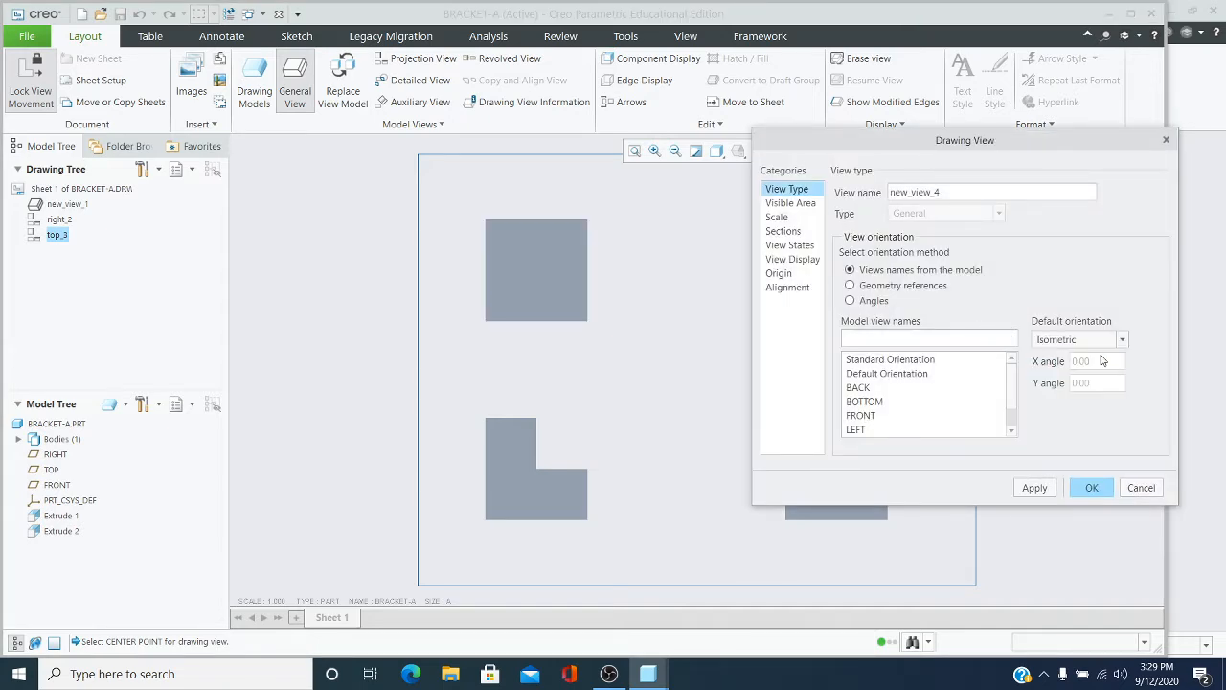
left_click(1088, 490)
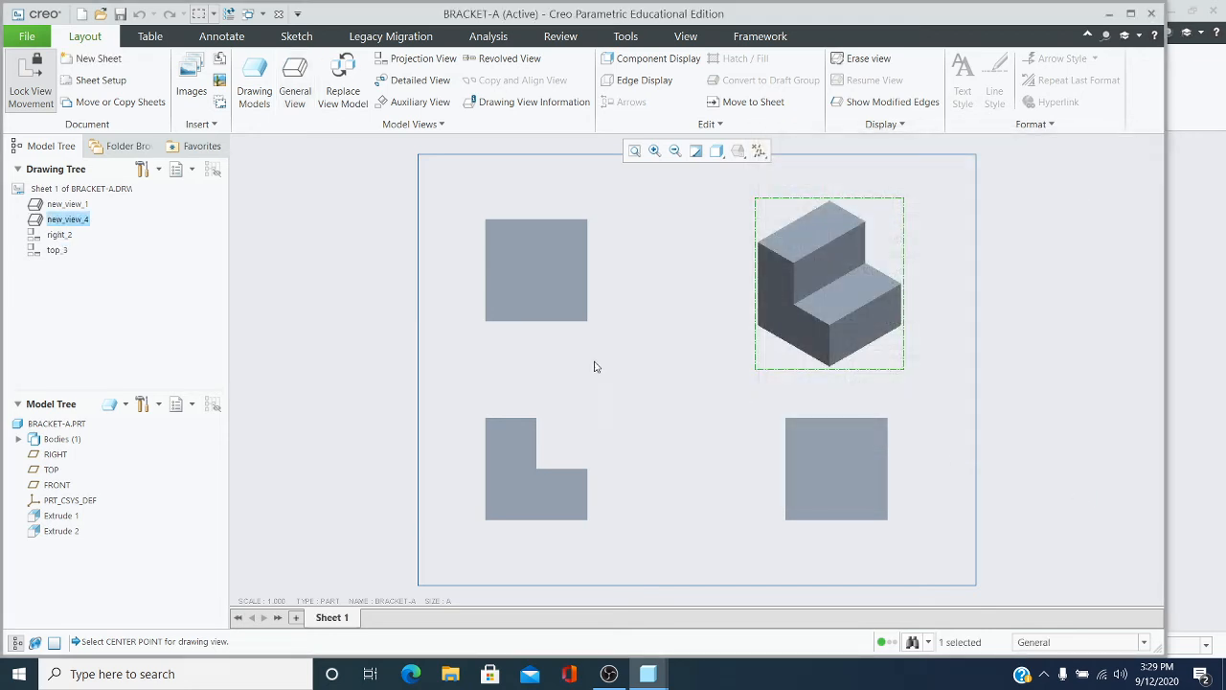
left_click(668, 394)
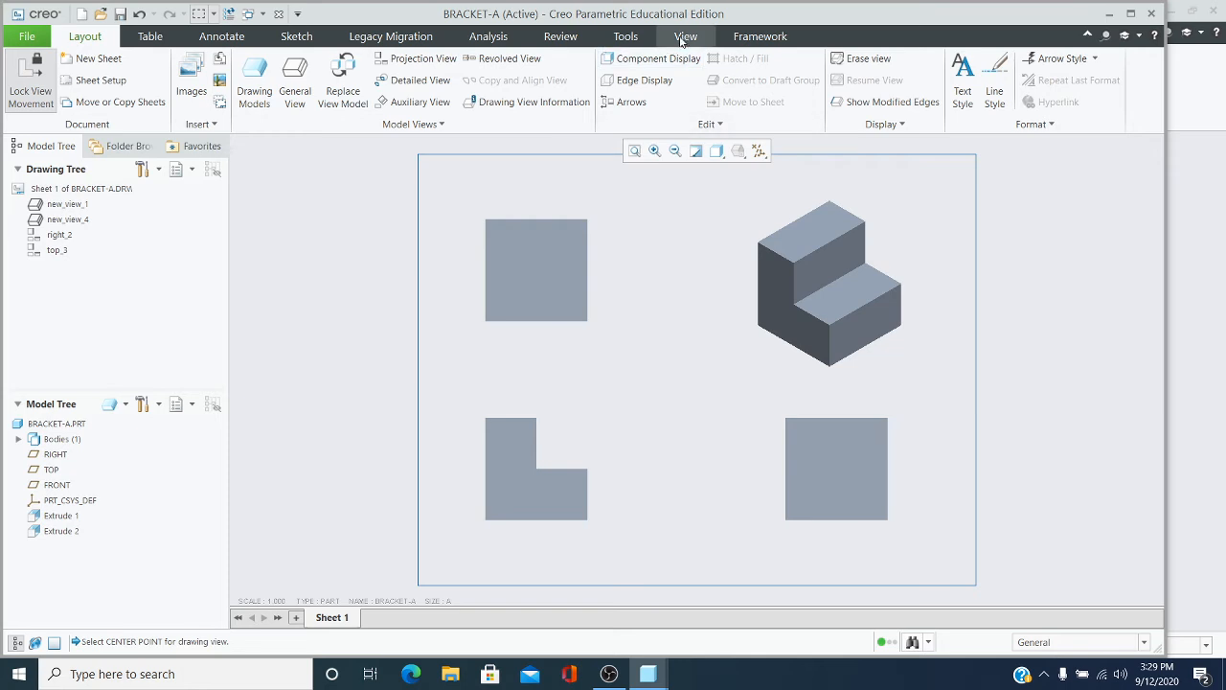
Set the display style of the drawing views to No Hidden and repaint the sheet.
left_click(684, 38)
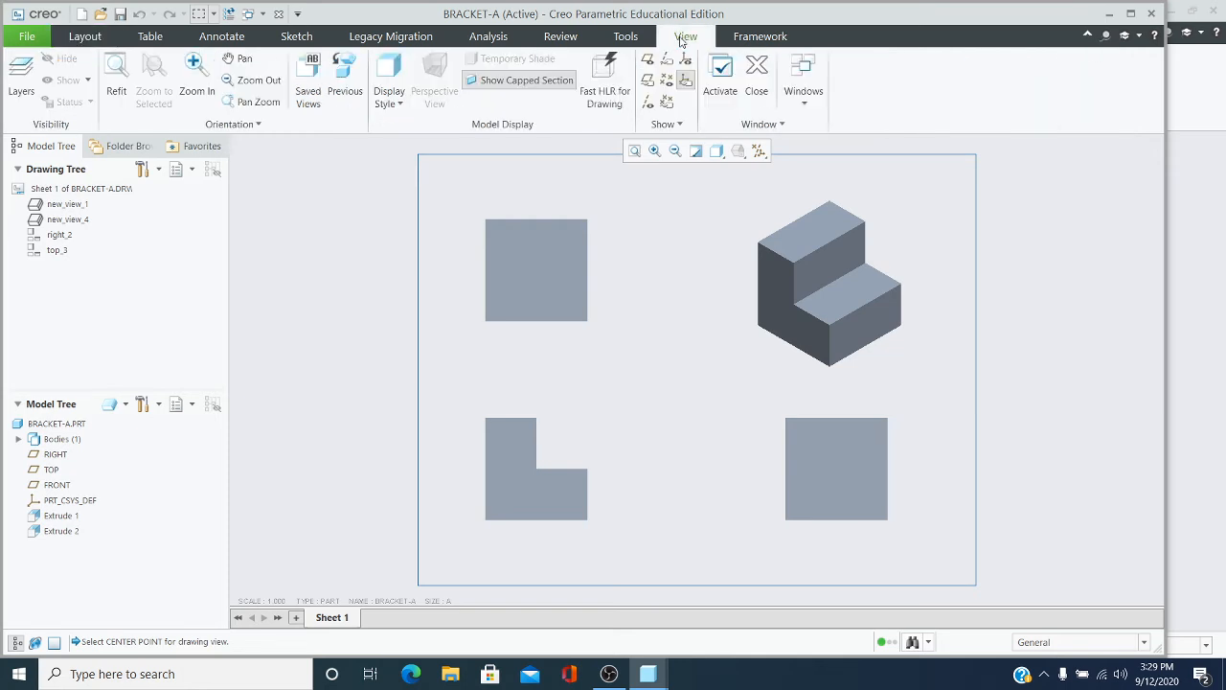
left_click(400, 108)
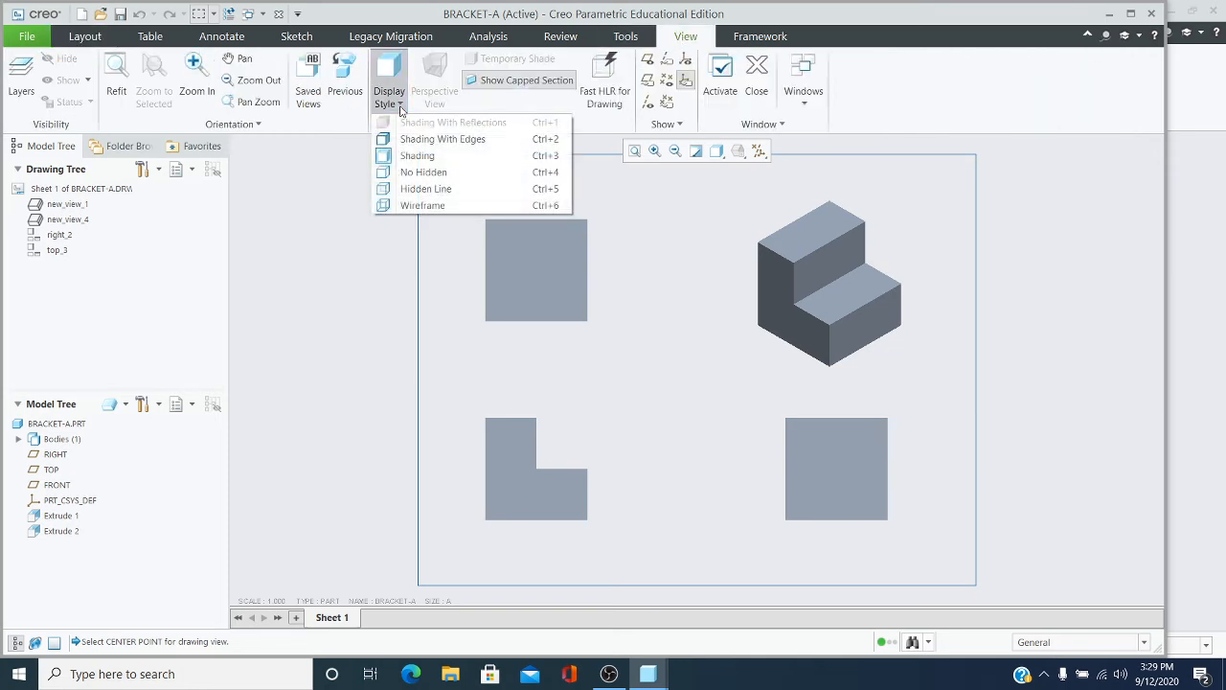
left_click(434, 179)
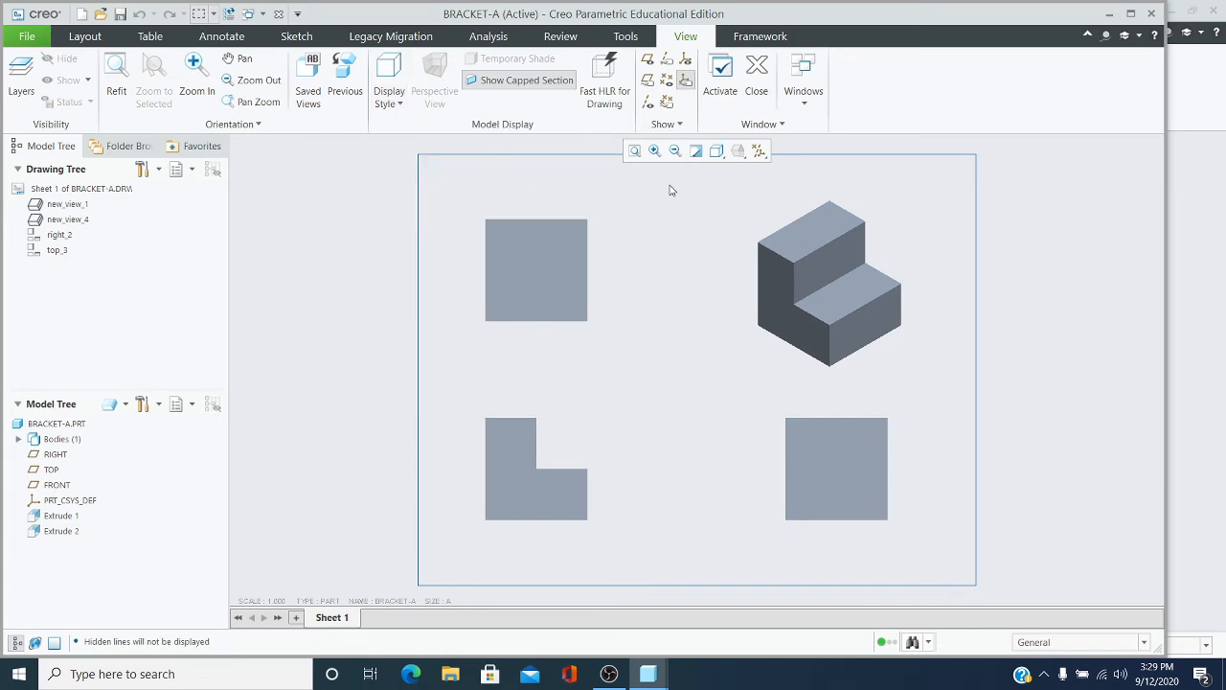
left_click(696, 153)
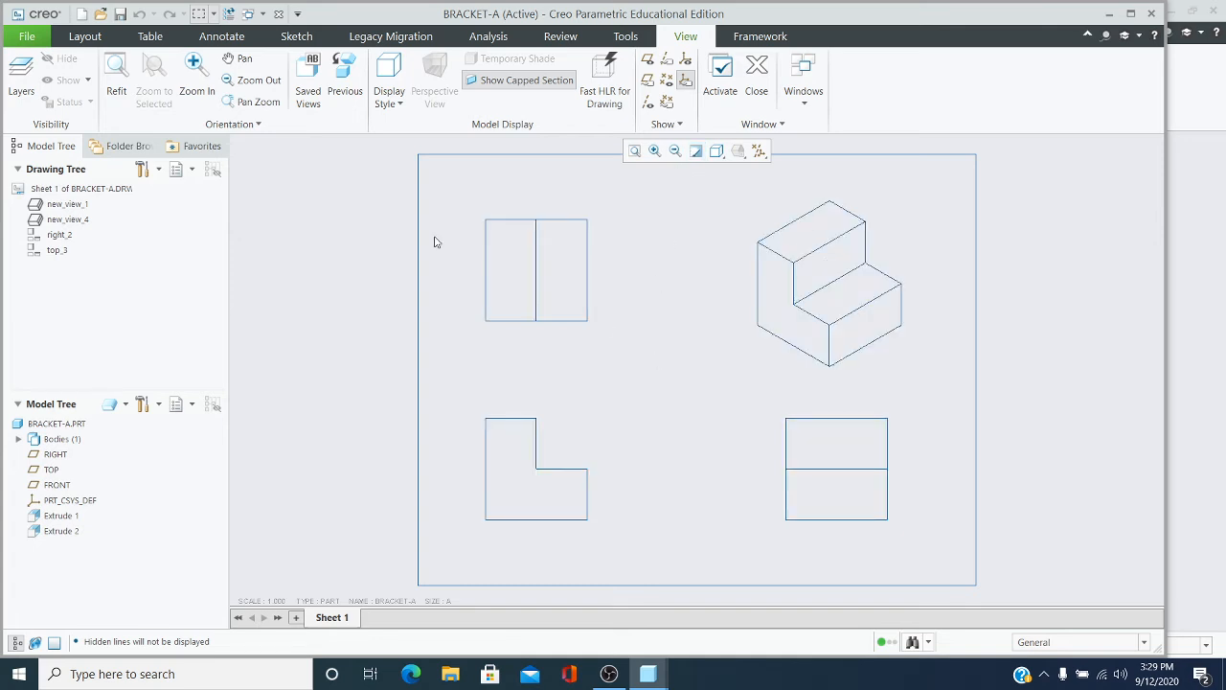
Save the drawing as BRACKET-A.DRW in My Documents.
left_click(36, 39)
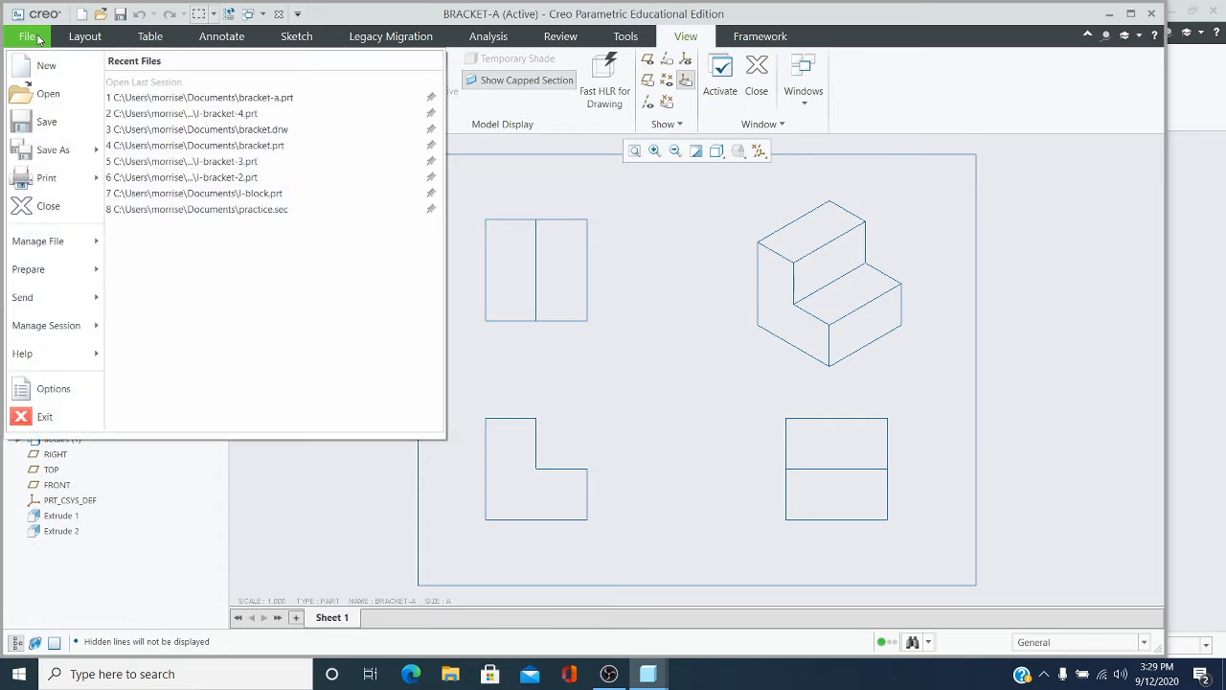
left_click(48, 121)
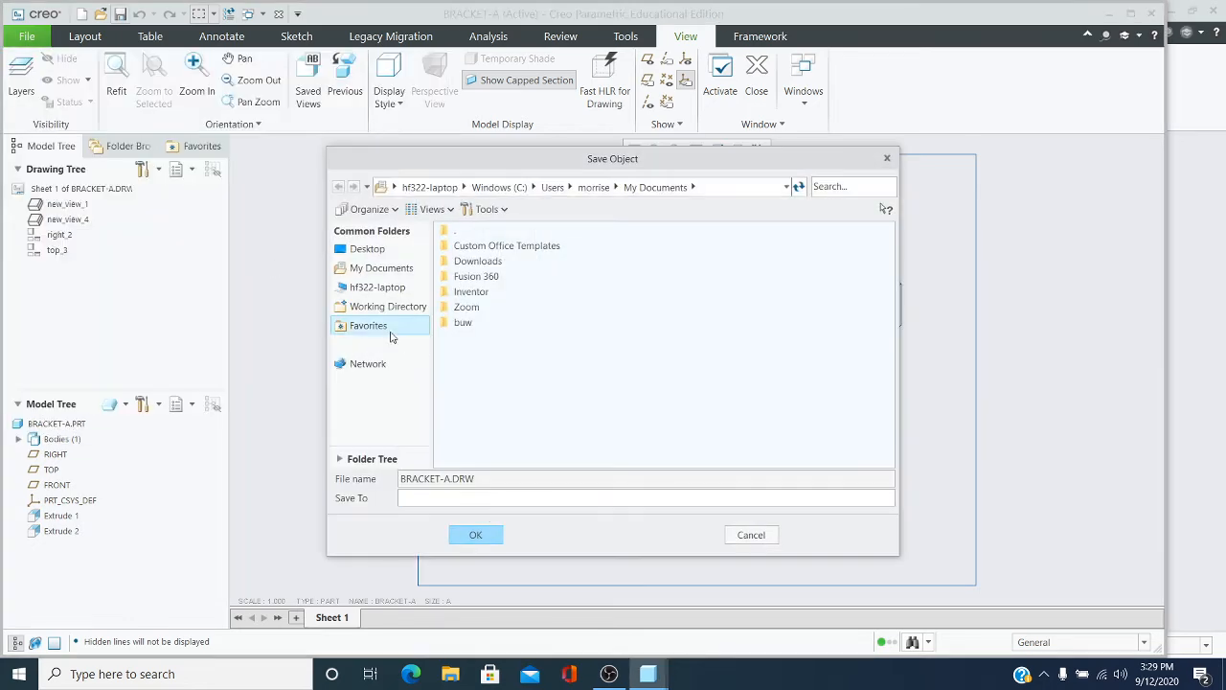
left_click(475, 537)
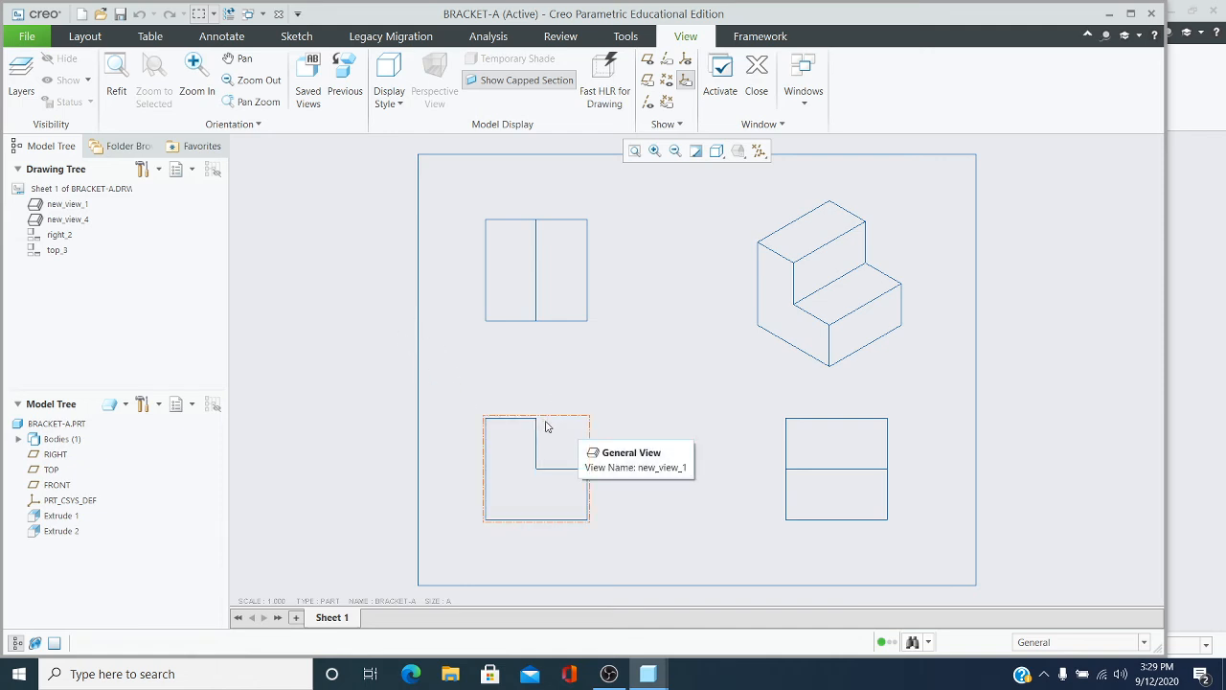
Show the model dimensions d1, d2, d5 and d6 on the front view.
left_click(575, 430)
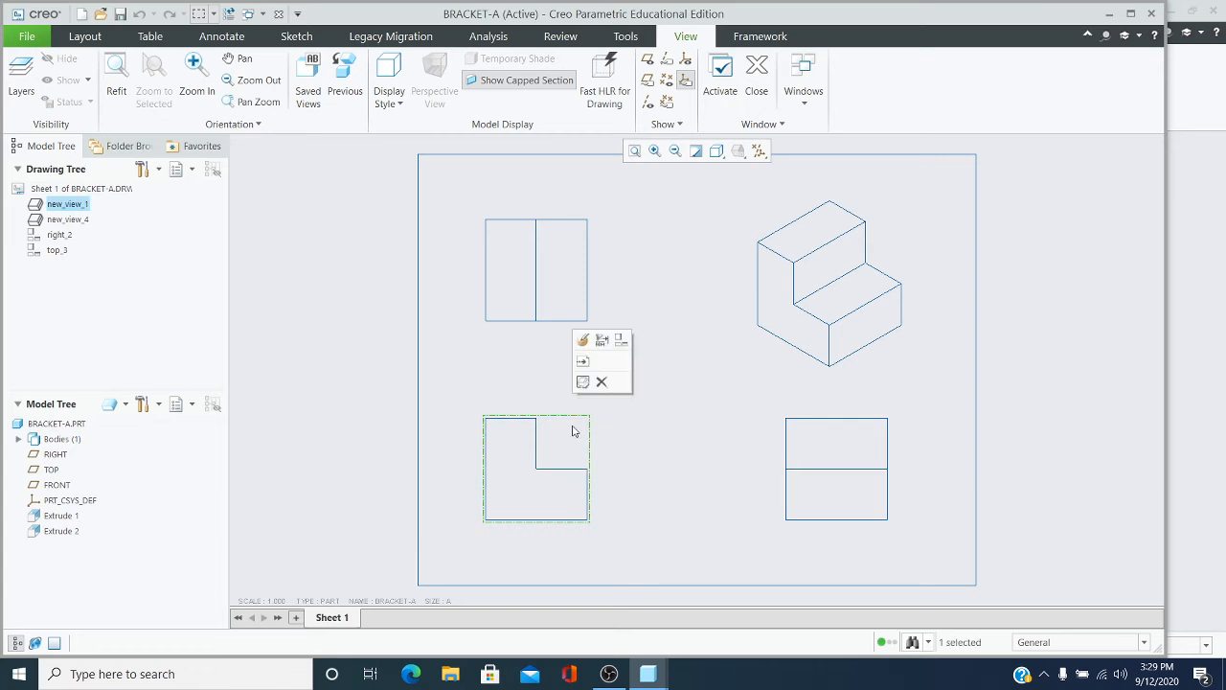
left_click(601, 342)
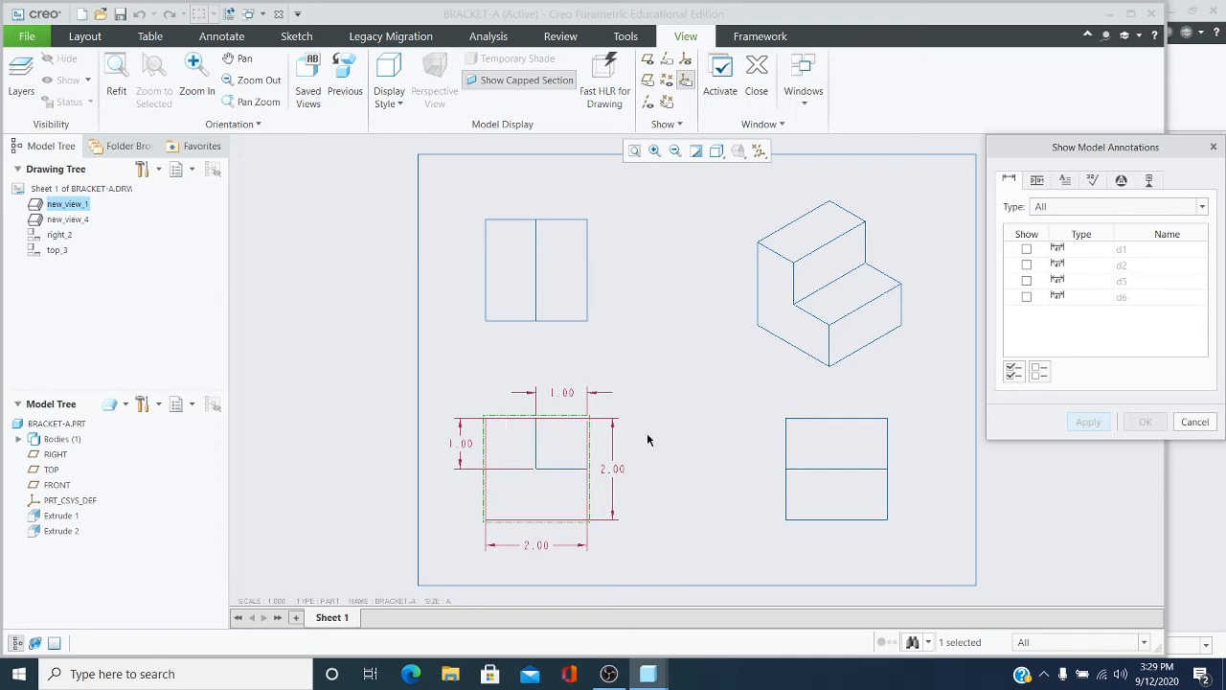
left_click(1026, 250)
left_click(1026, 264)
left_click(1026, 281)
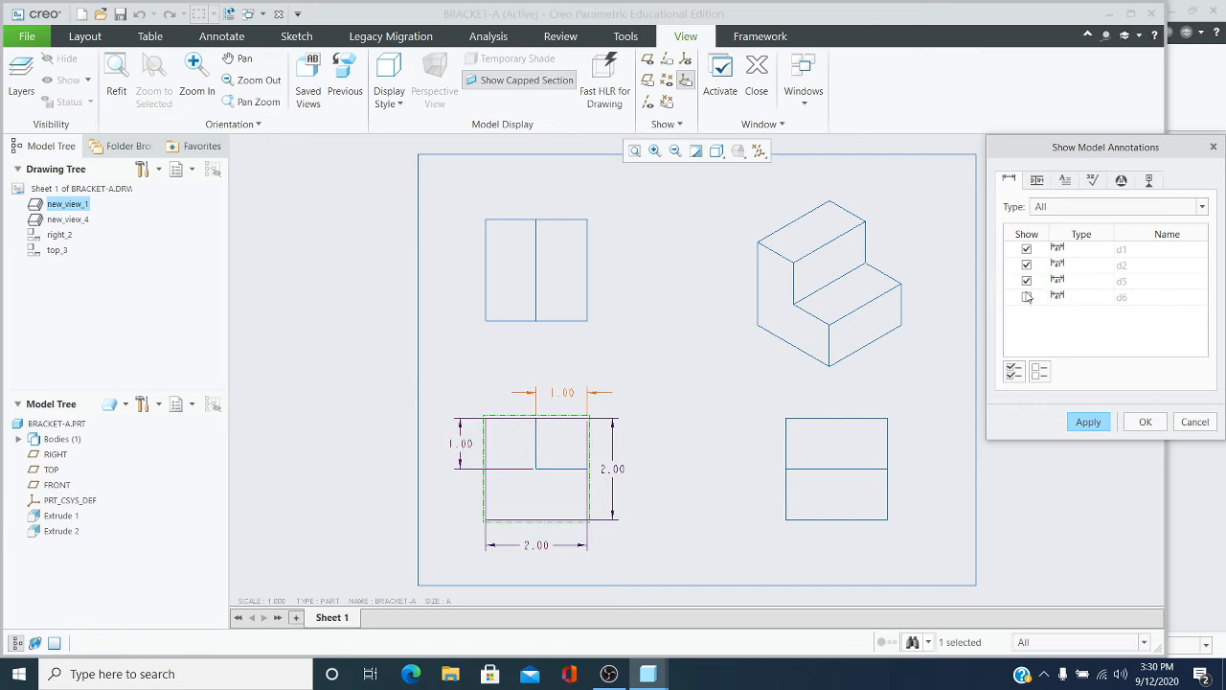
left_click(1087, 422)
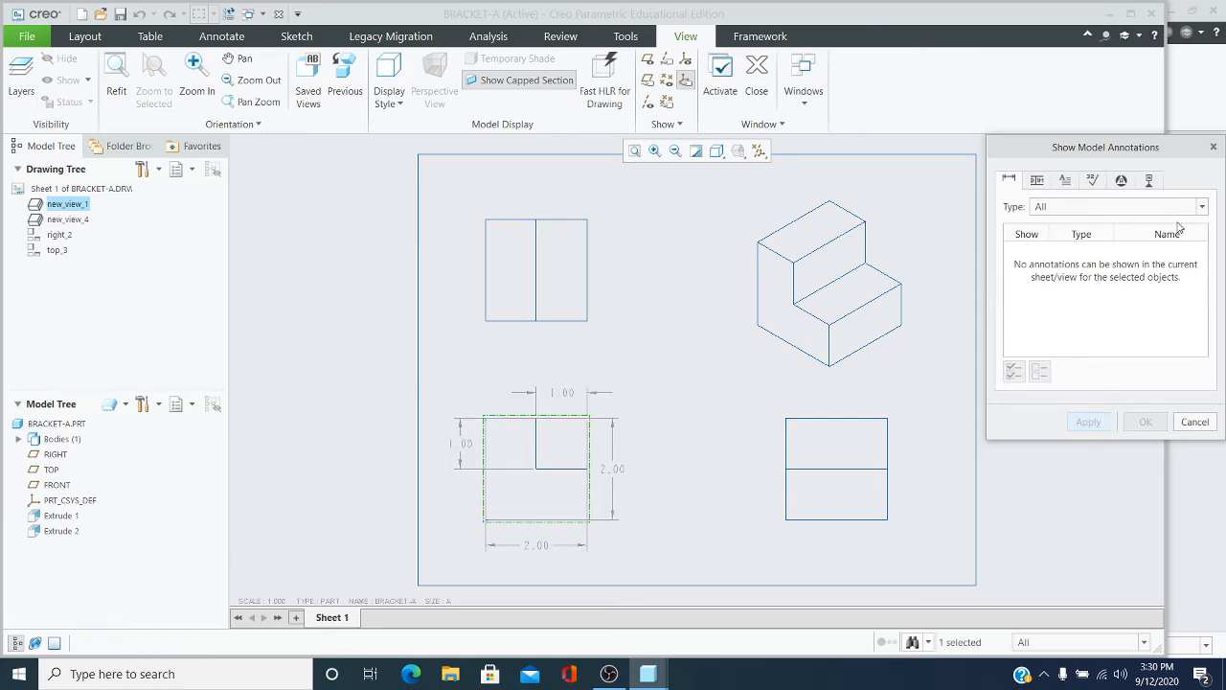
left_click(1213, 146)
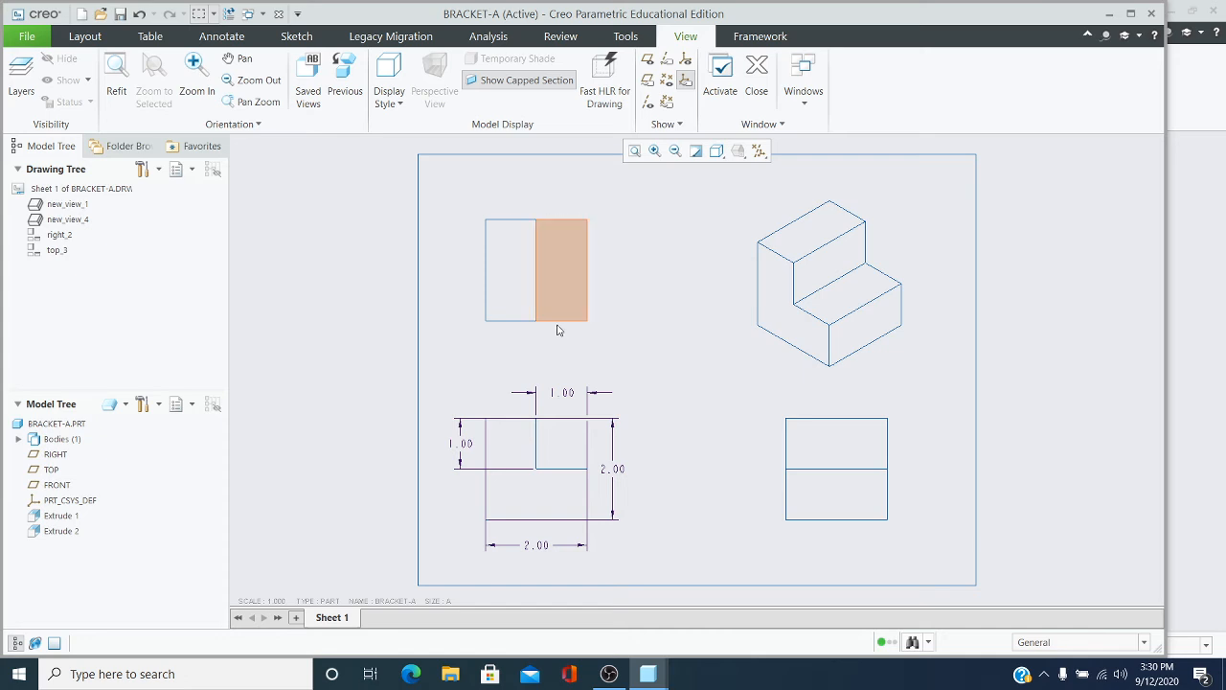
Show only the model dimension d0 on the top view, leaving out d4.
scroll(558, 331, "down", 1)
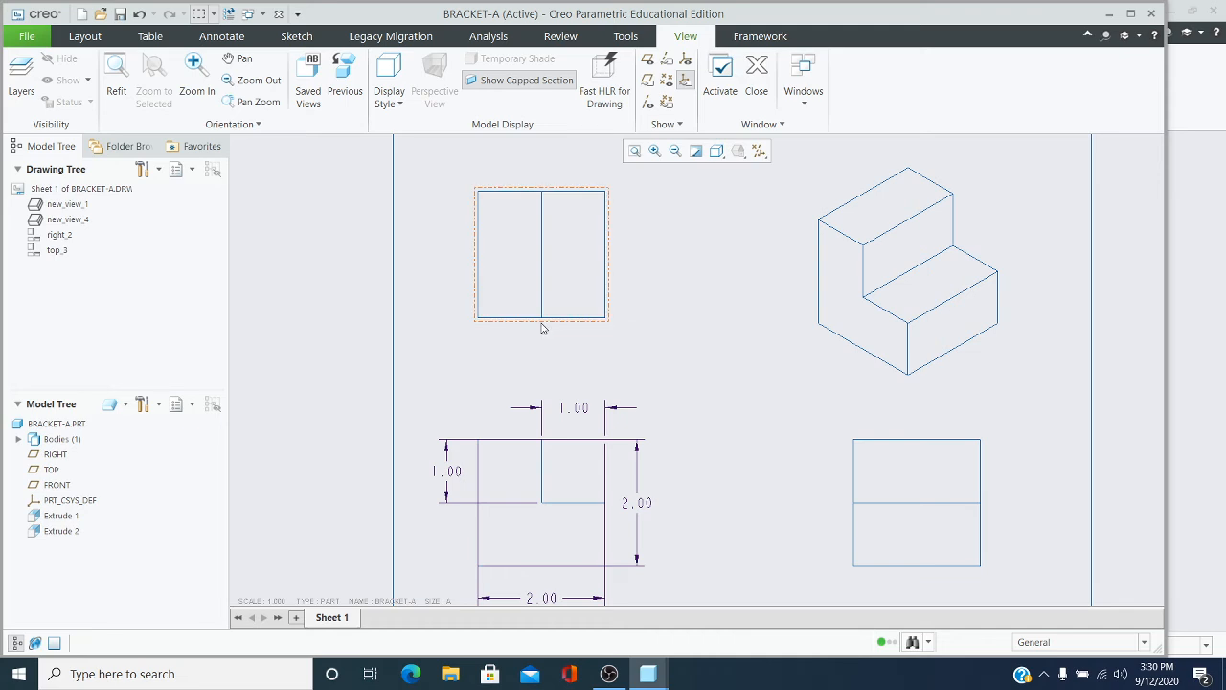
left_click(542, 326)
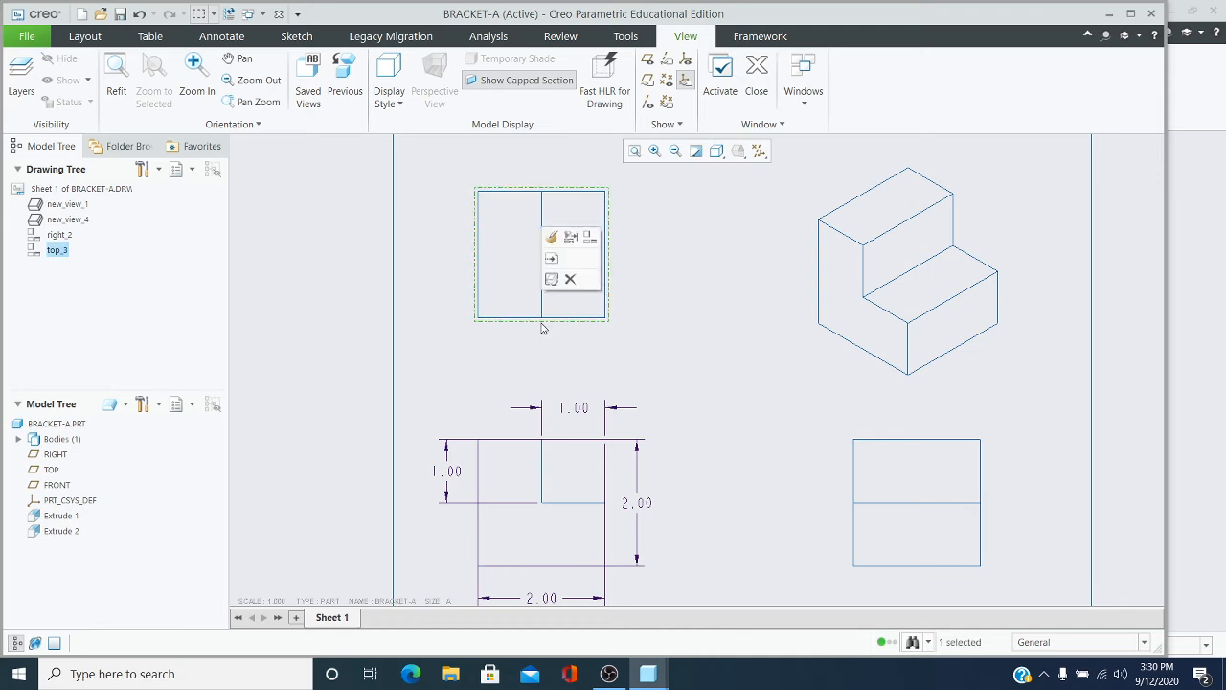
left_click(571, 237)
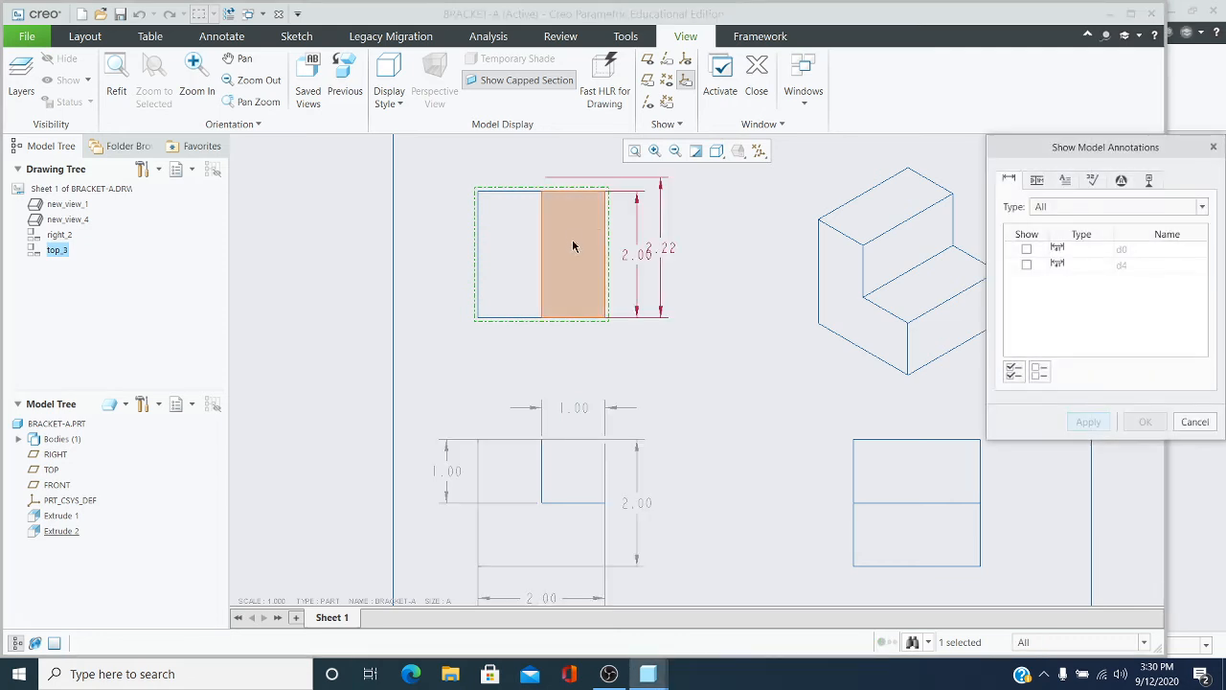
left_click(1027, 250)
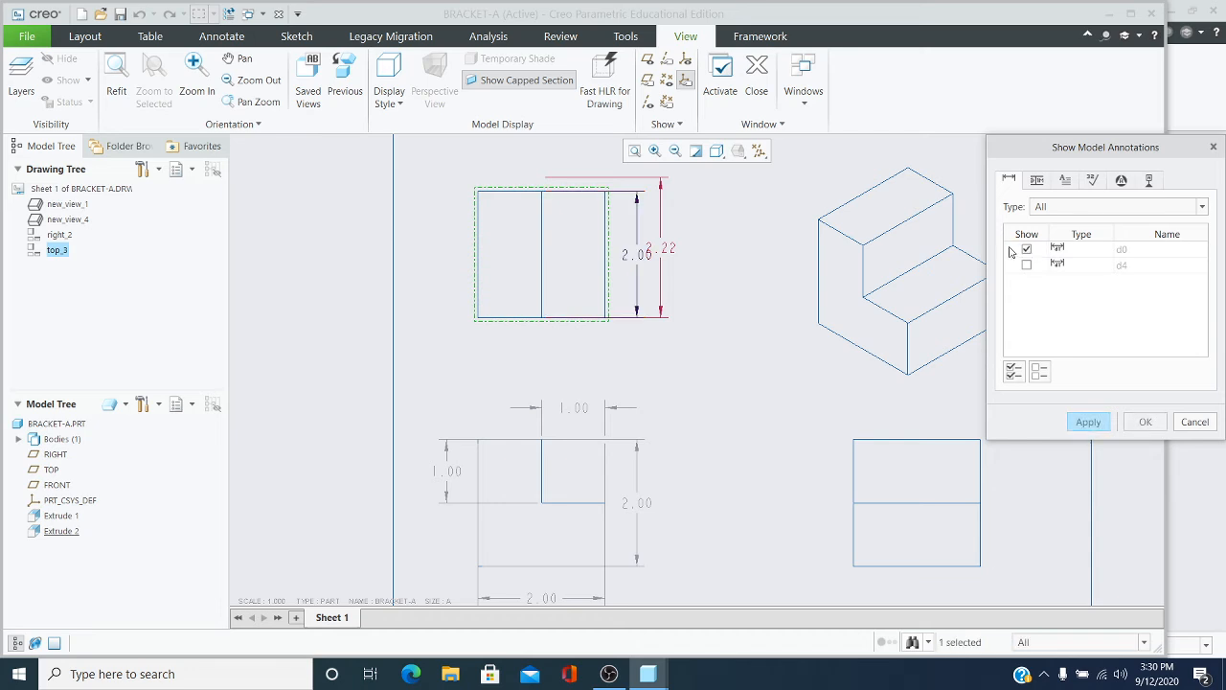
left_click(1076, 415)
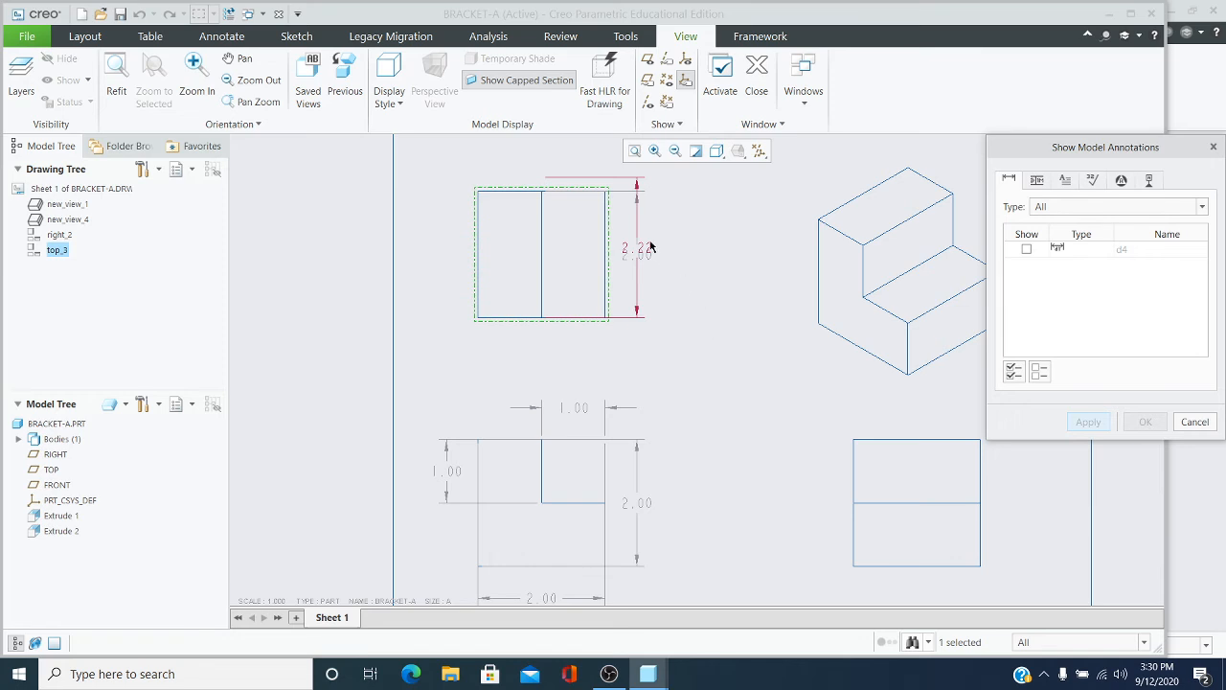
left_click(1194, 421)
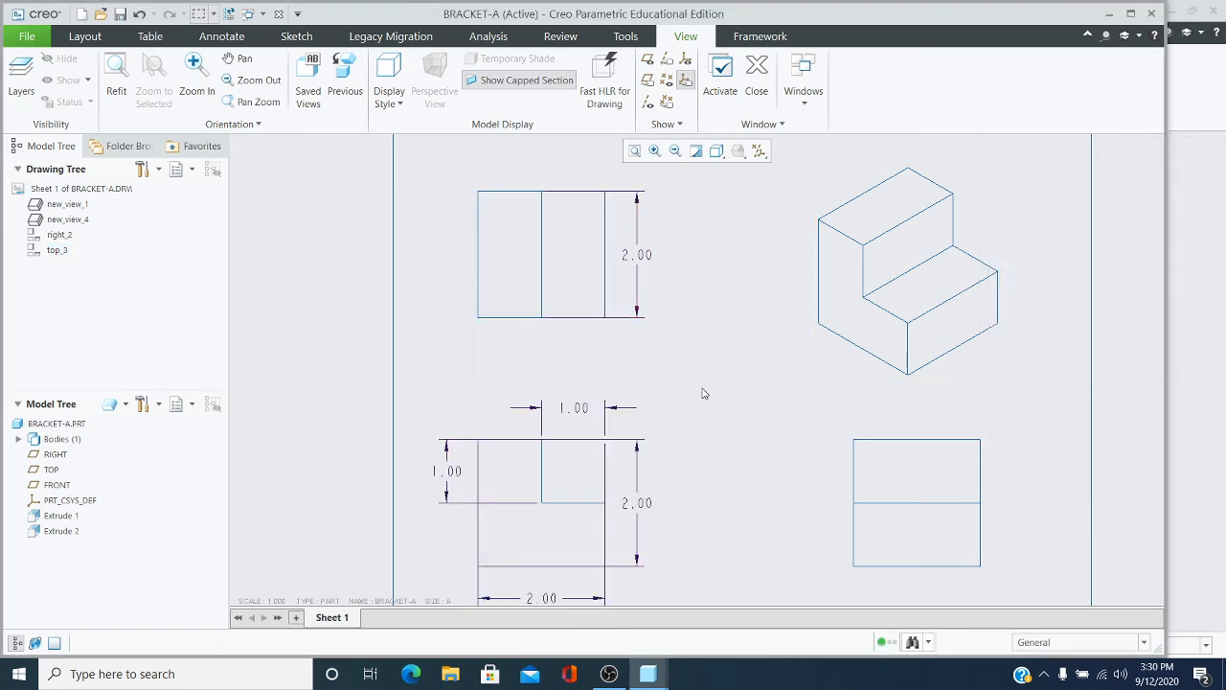
Place an unattached note reading TOP VIEW below the top view and make its text bold.
scroll(704, 389, "down", 2)
mouse_move(705, 384)
middle_mouse_down()
mouse_move(677, 351)
mouse_move(696, 375)
middle_mouse_up()
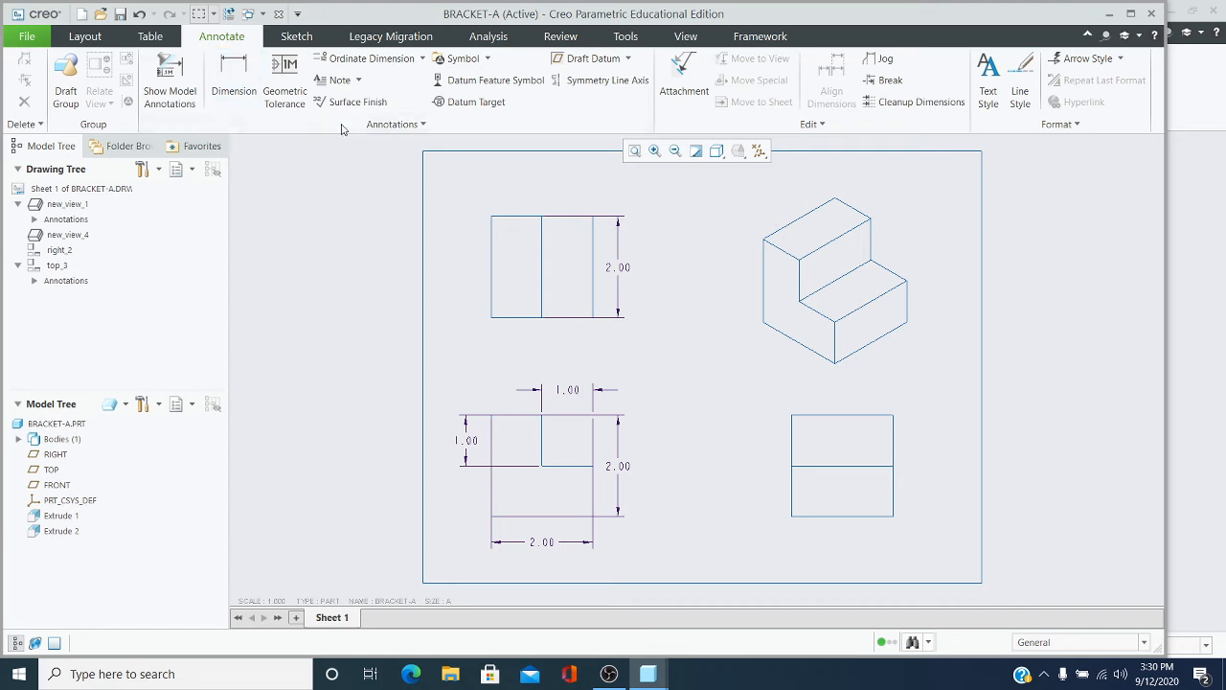
left_click(358, 79)
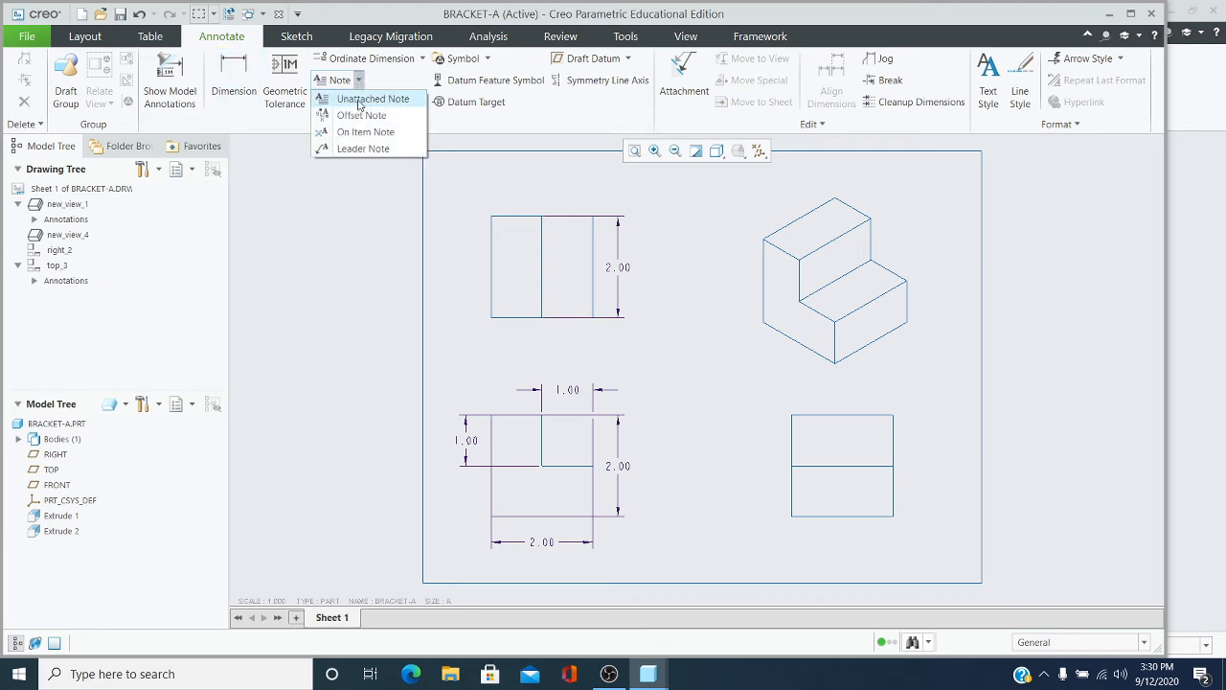
left_click(363, 100)
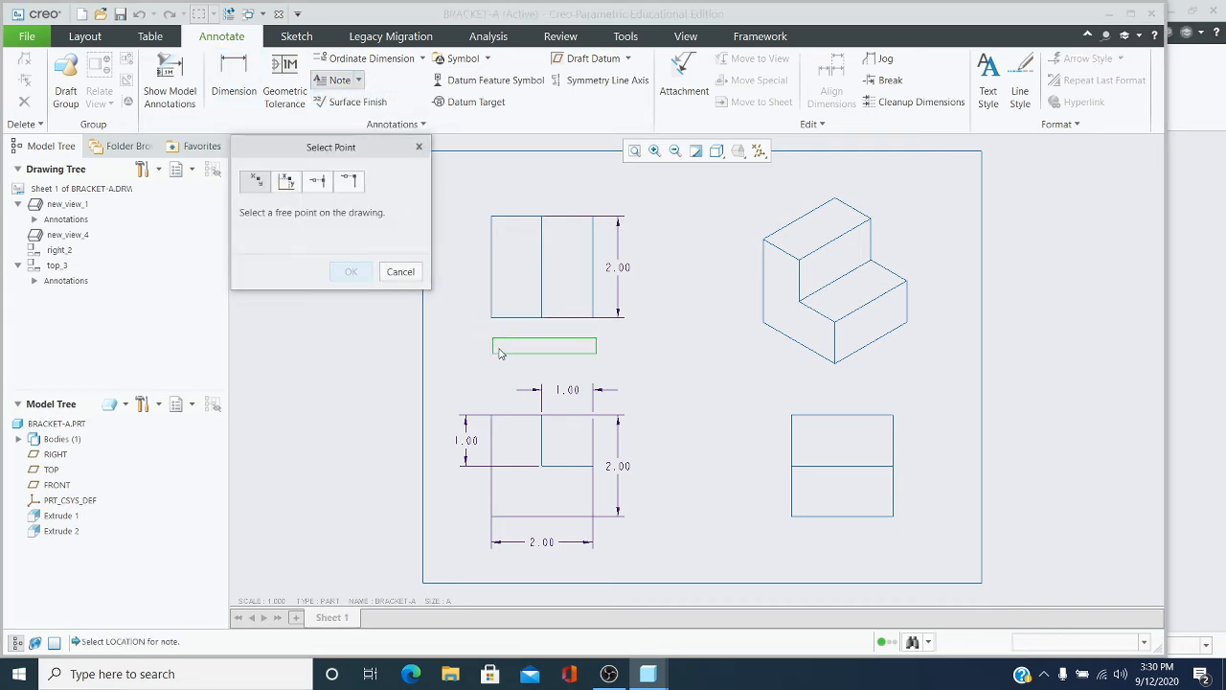
left_click(513, 353)
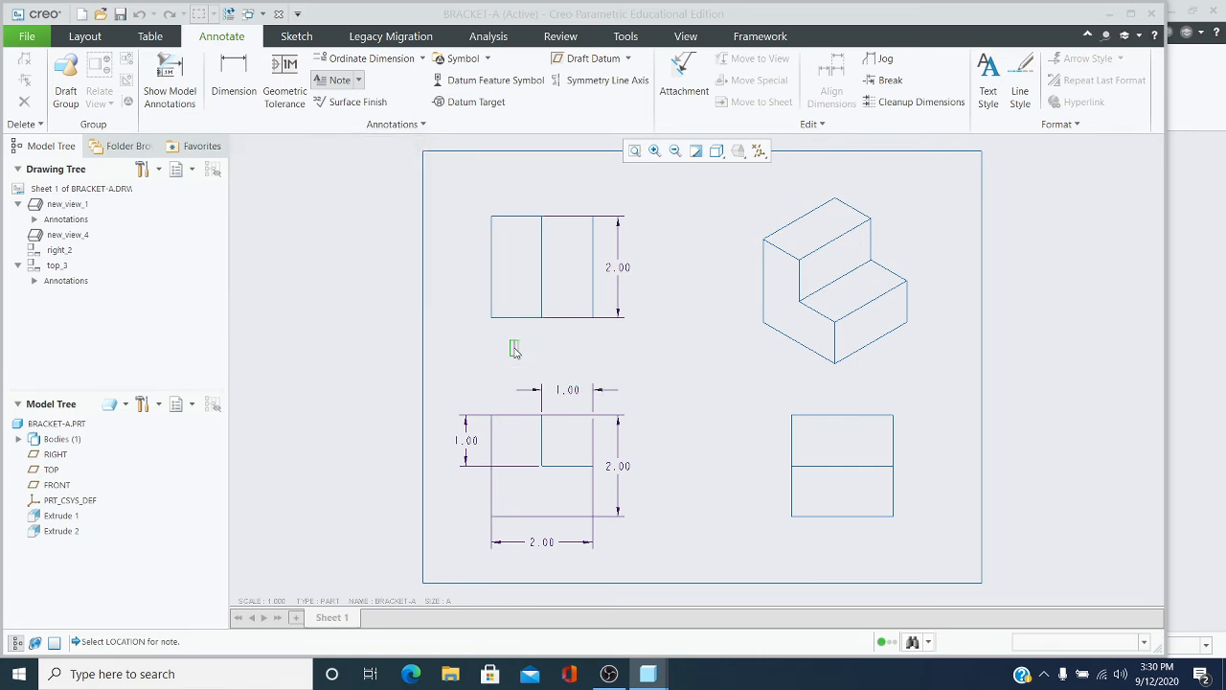
type("TO")
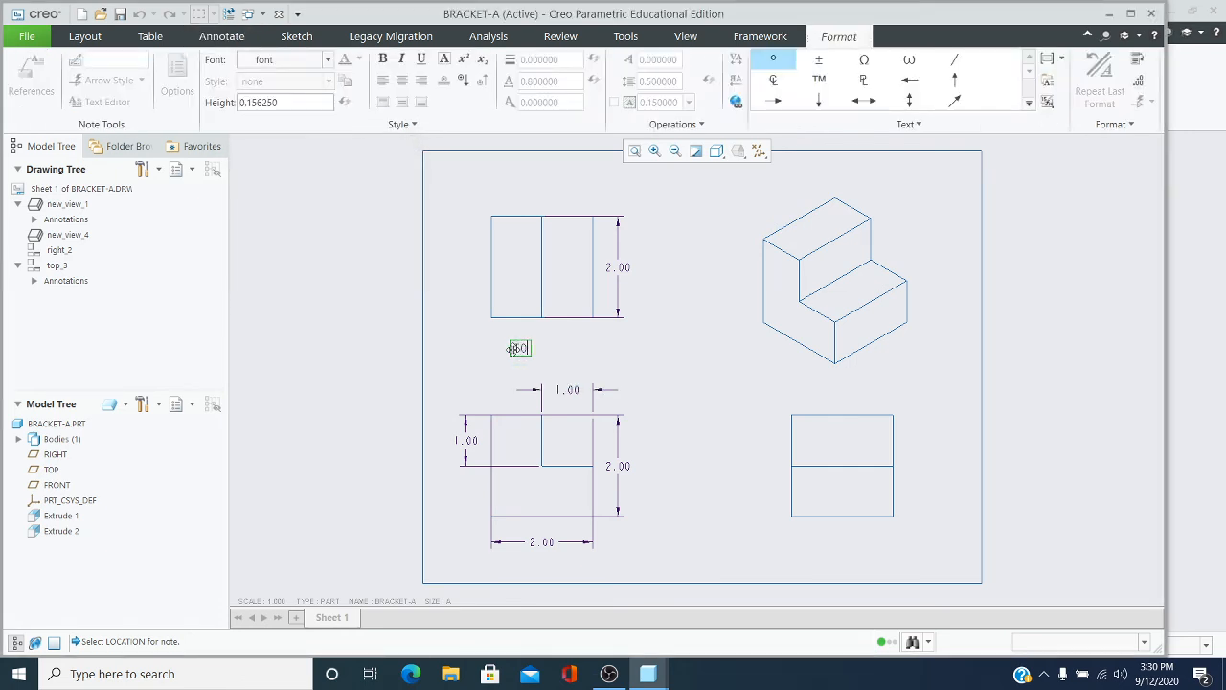
type("P VIEW")
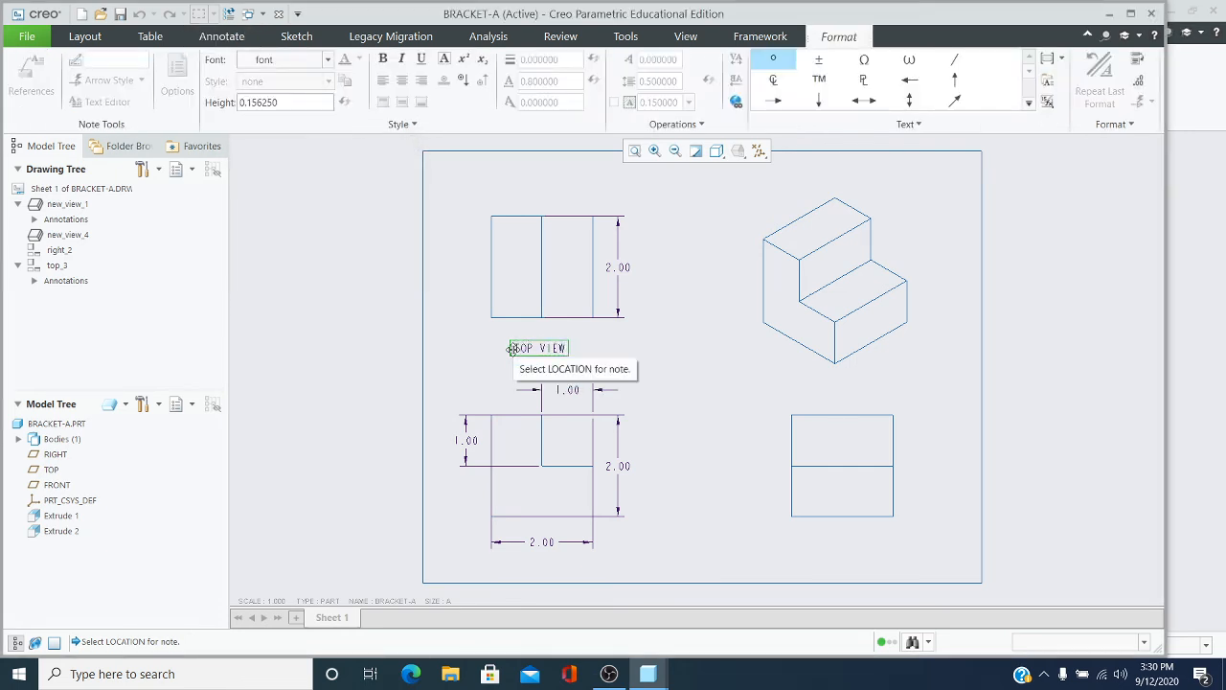
left_click(626, 355)
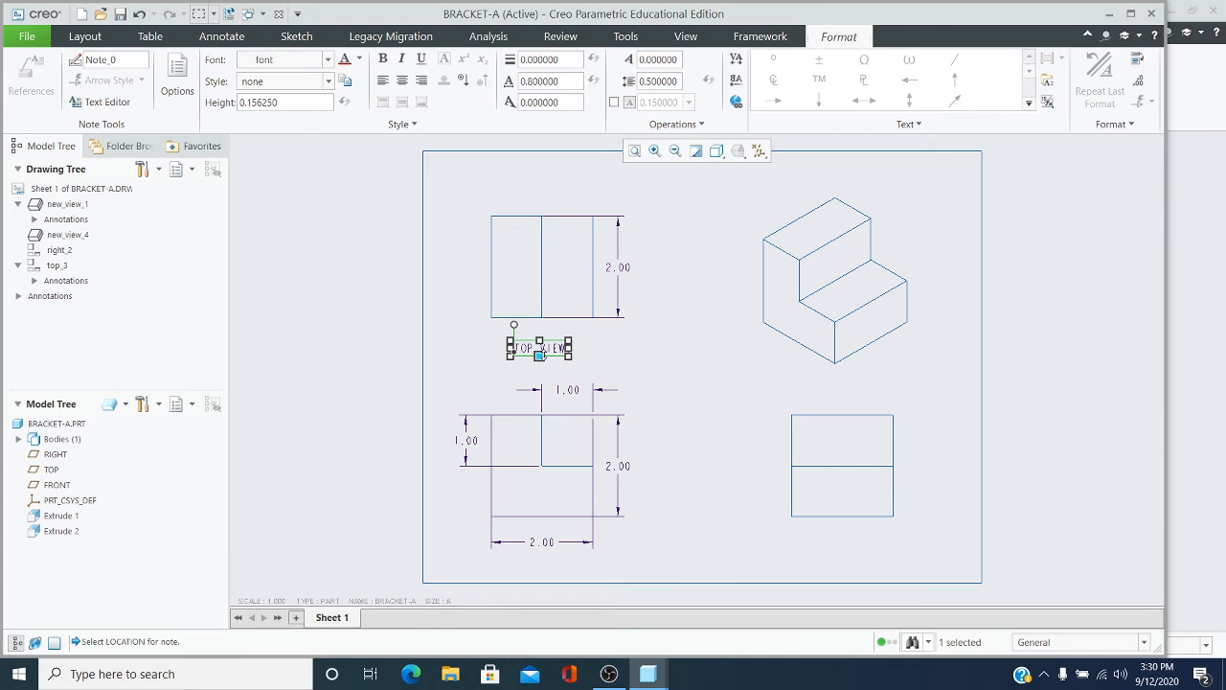
left_click(383, 61)
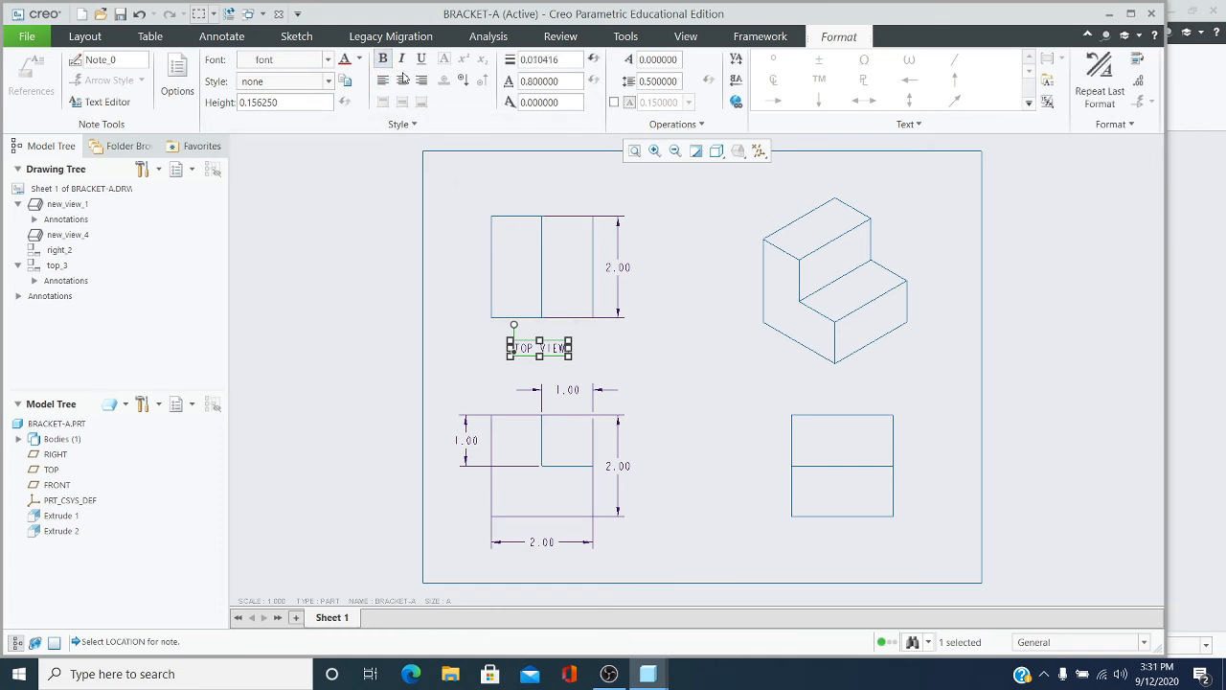
Underline the TOP VIEW note's text.
left_click(422, 61)
left_click(607, 354)
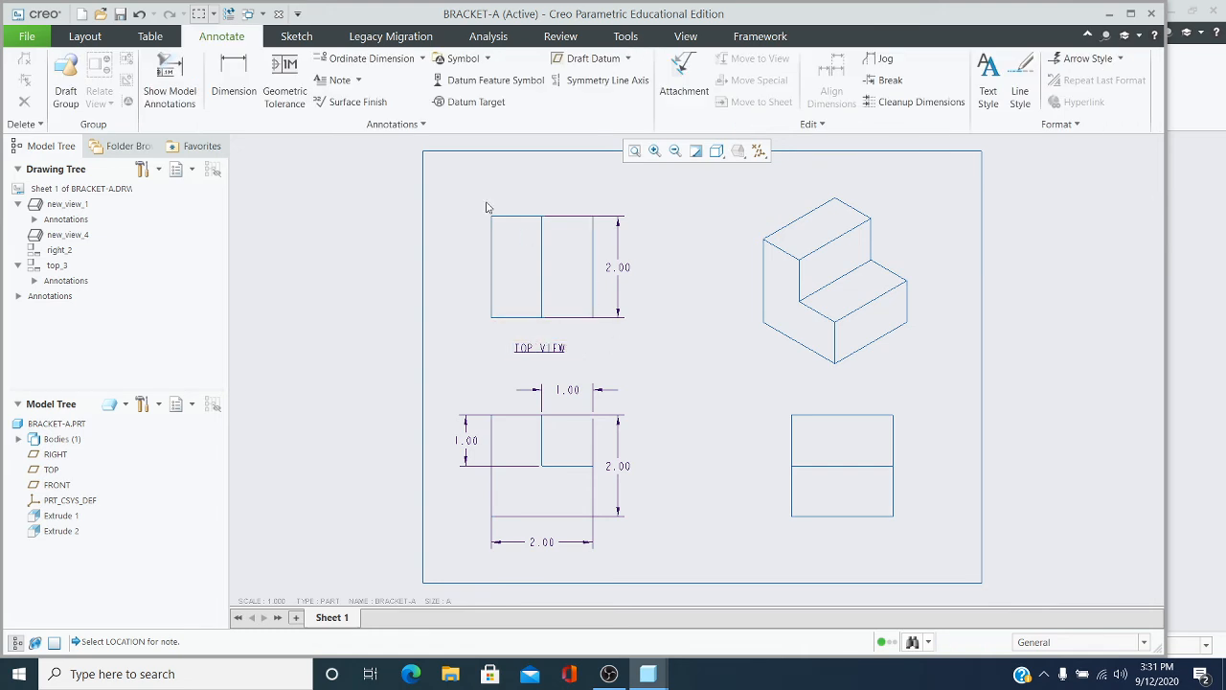
Place an unattached note reading ISO VIEW below the isometric view.
left_click(359, 80)
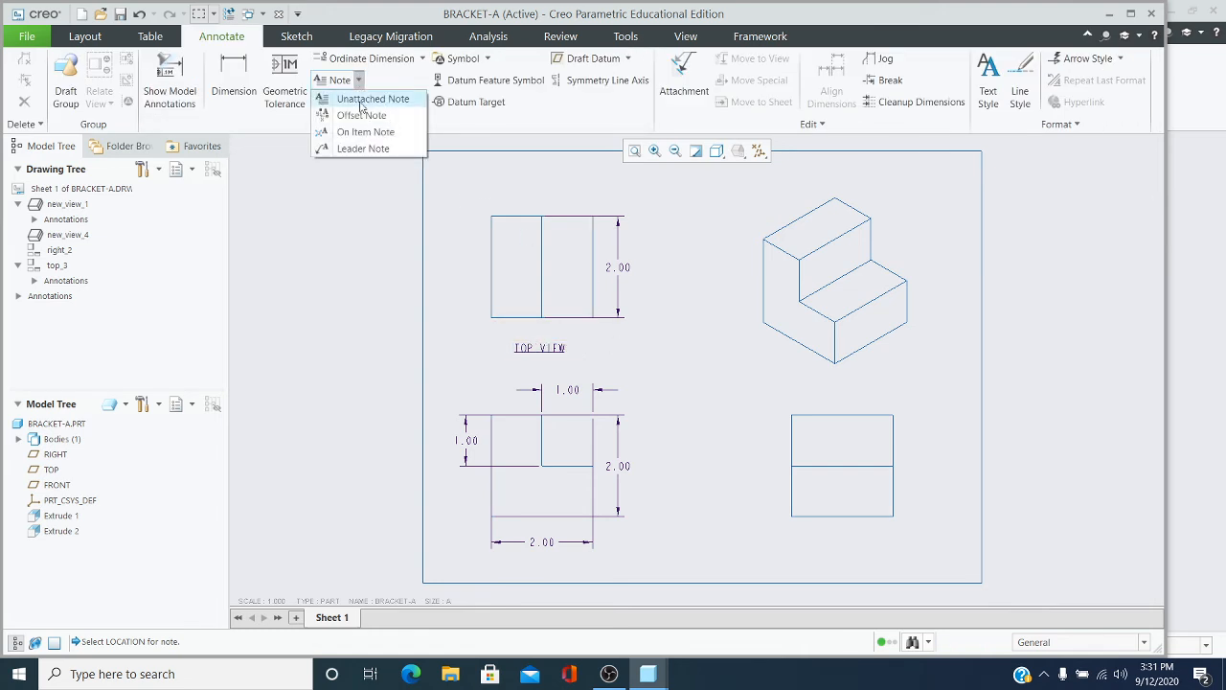
left_click(368, 100)
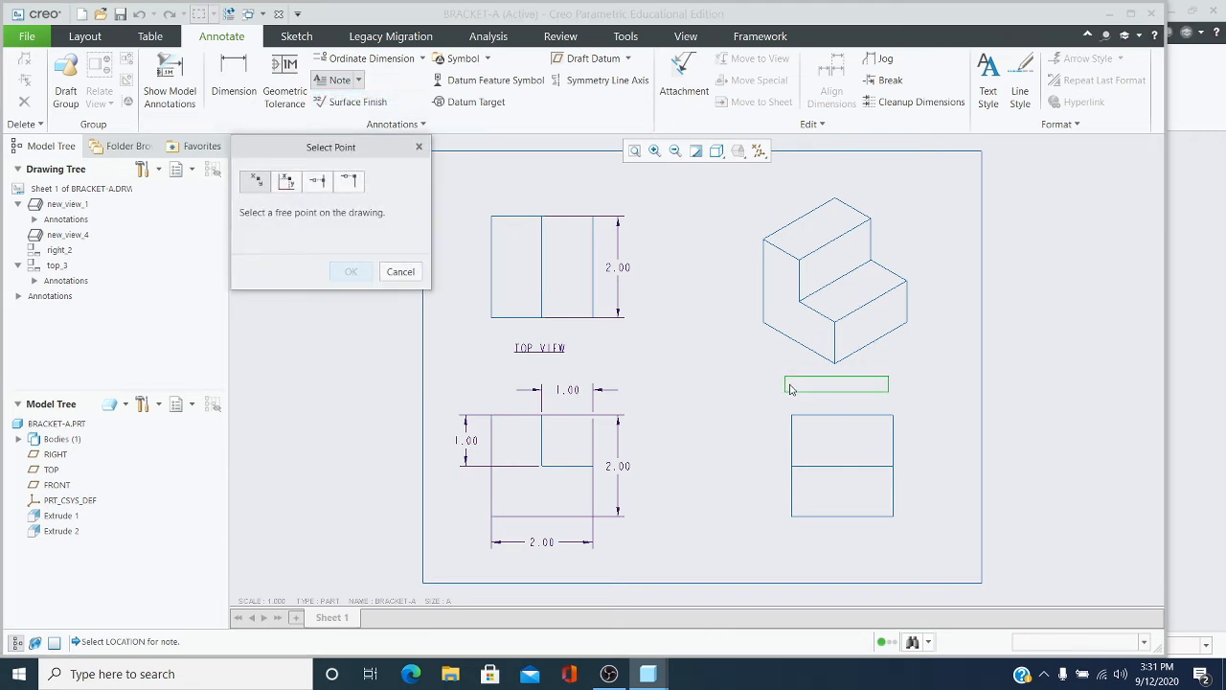
left_click(789, 385)
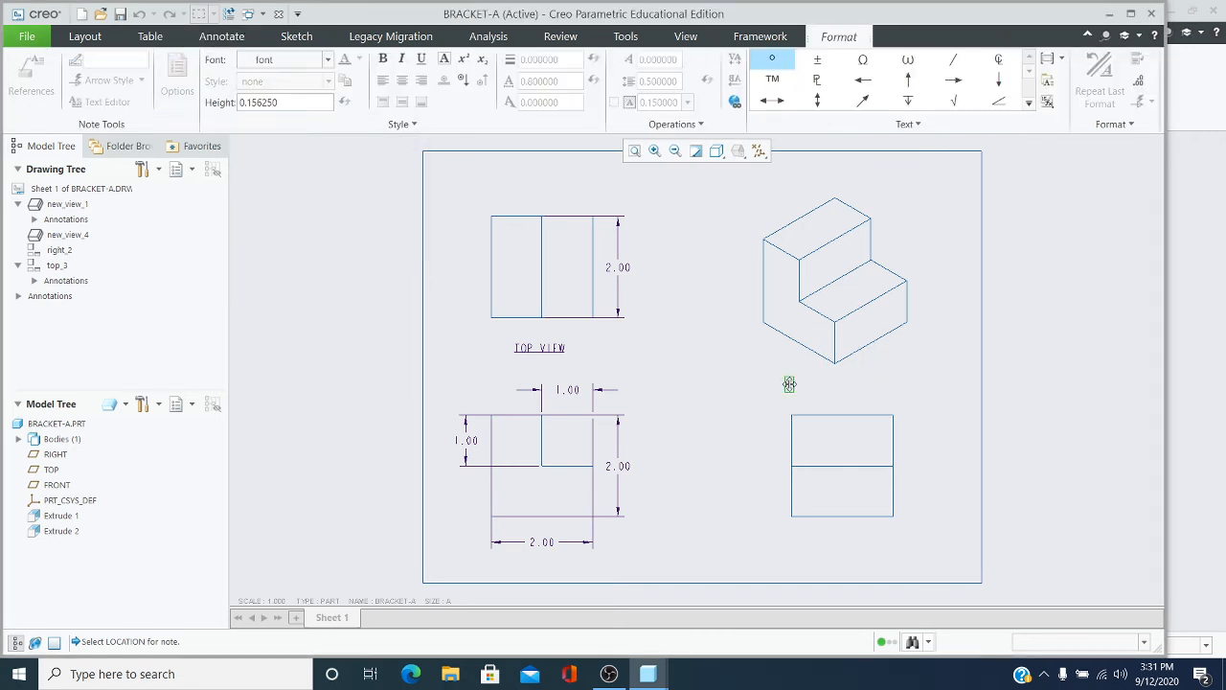
type("ISO")
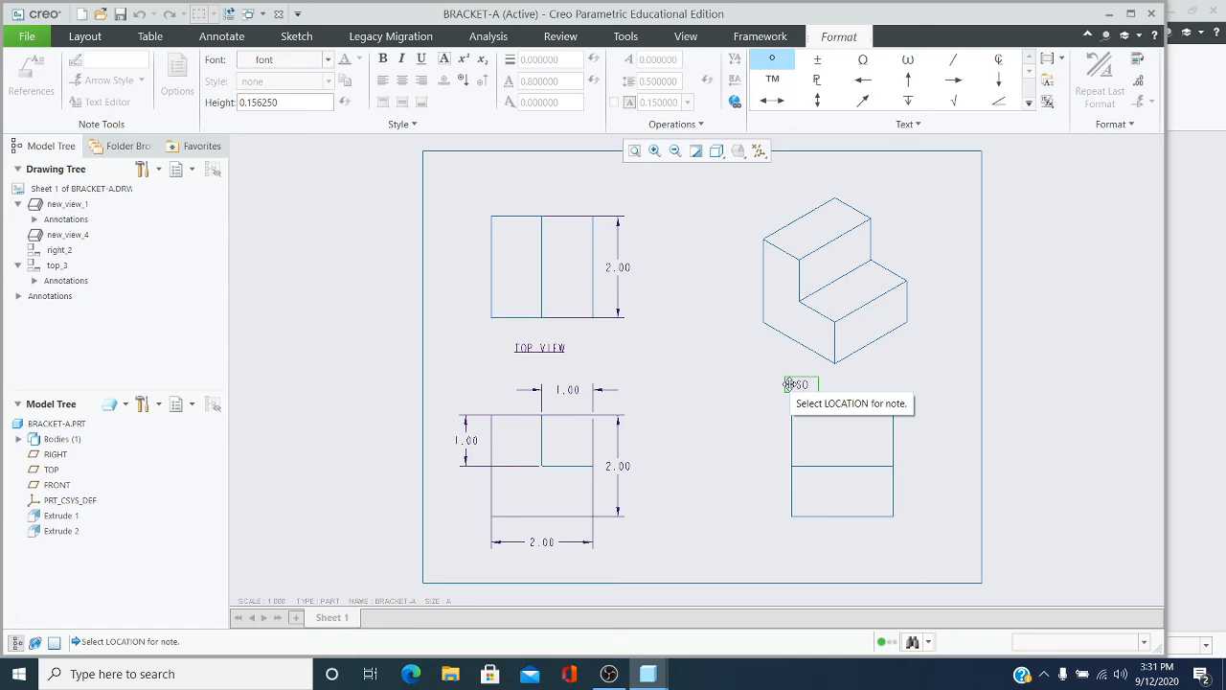
type(" VIEW")
left_click(870, 381)
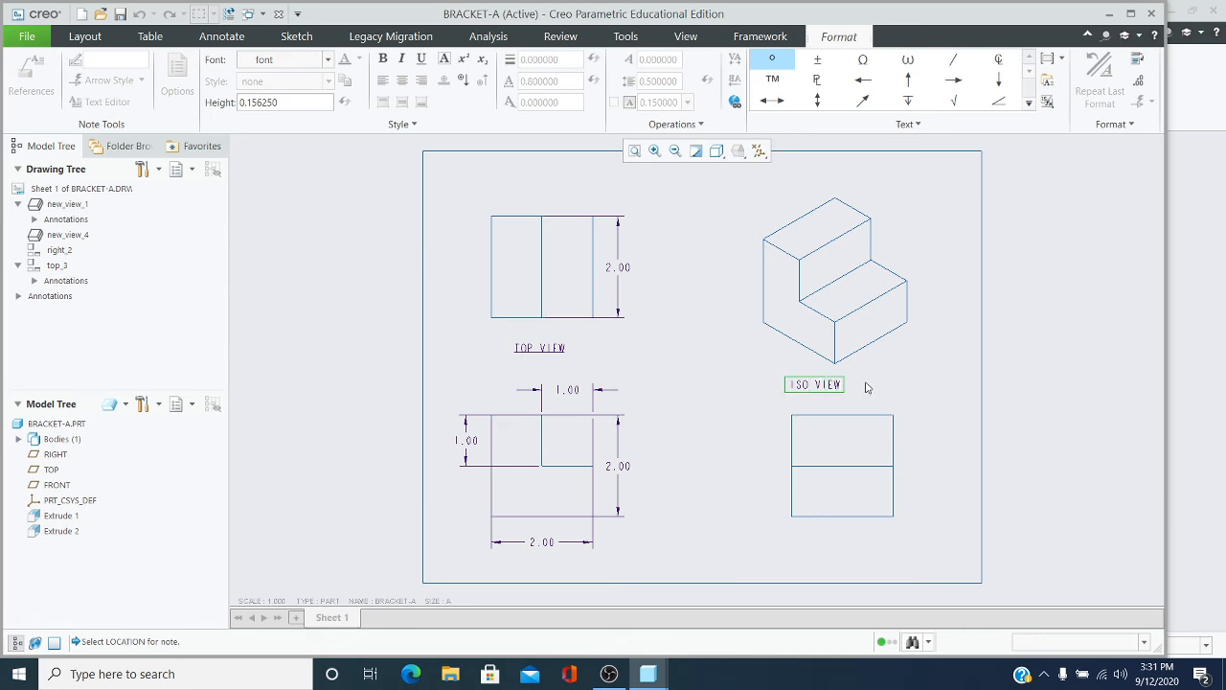
middle_click(871, 392)
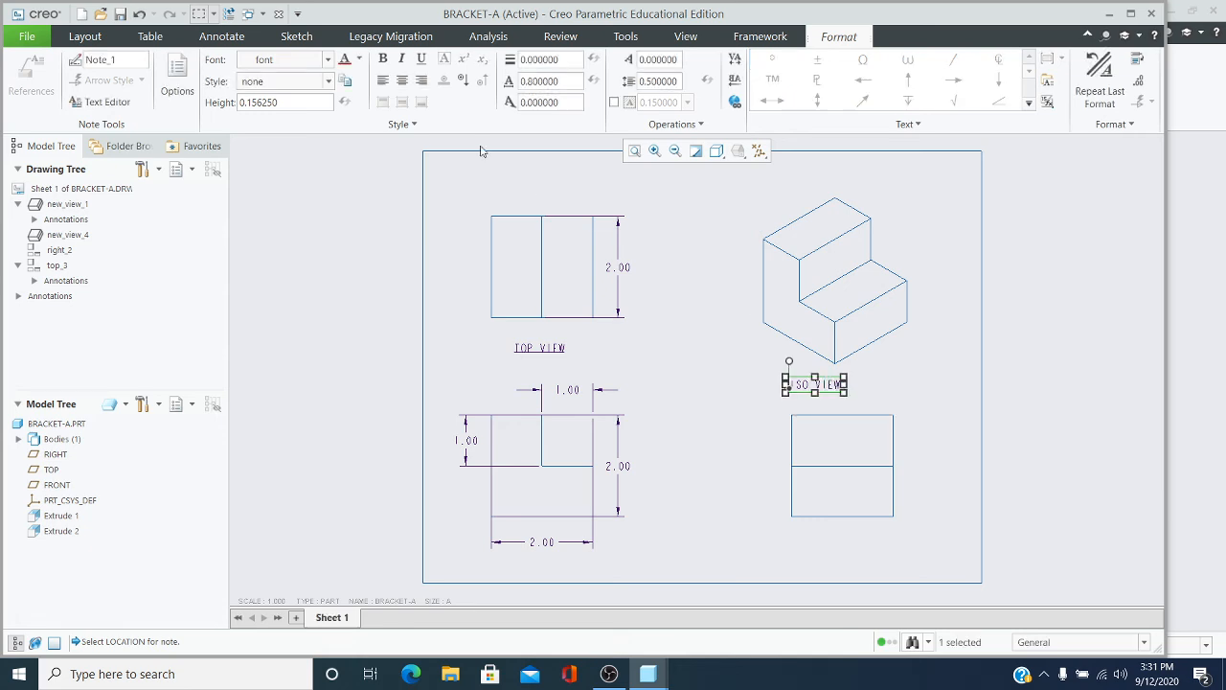
Make the ISO VIEW note bold and underlined, and center it beneath the isometric view.
left_click(383, 60)
left_click(423, 65)
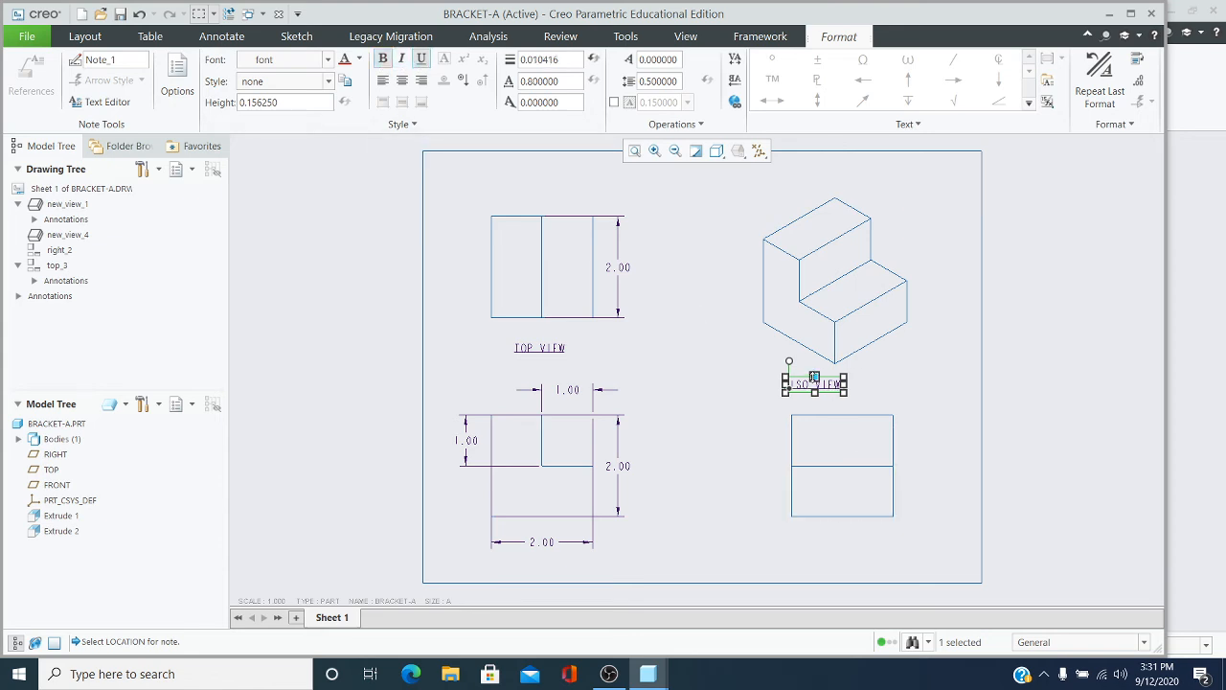
left_click_drag(798, 380, 821, 376)
left_click(914, 398)
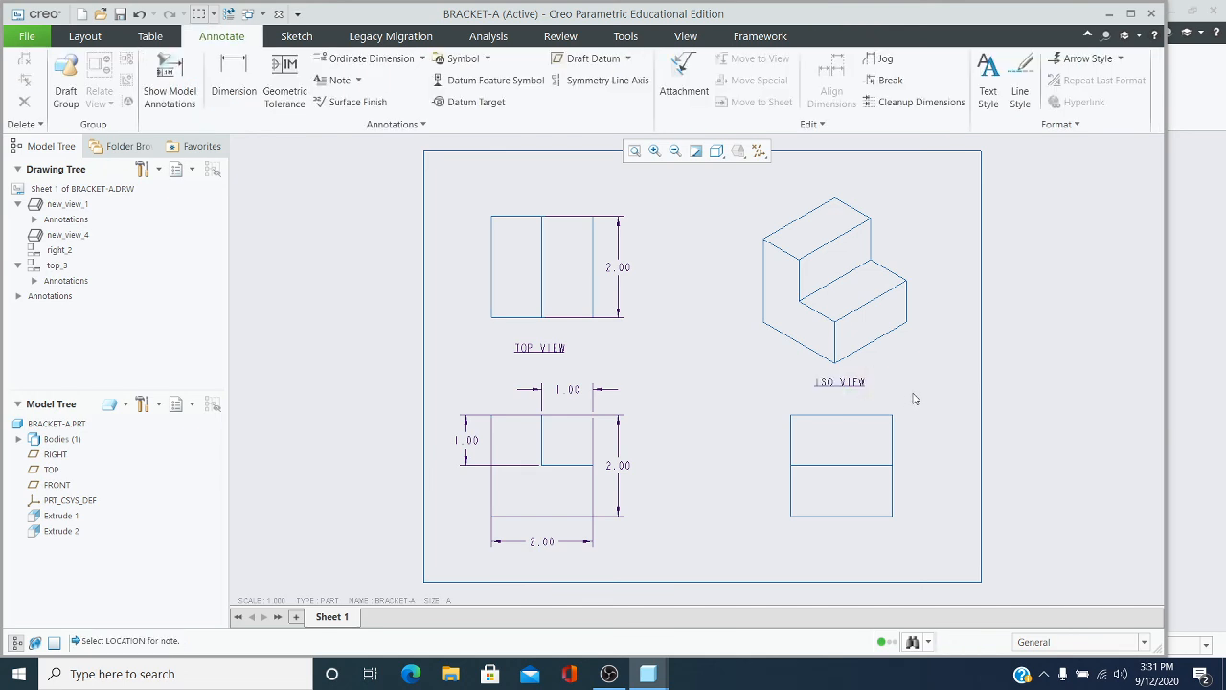
Place an unattached note reading FRONT VIEW below the front view's horizontal dimension and make it bold and underlined.
left_click(358, 80)
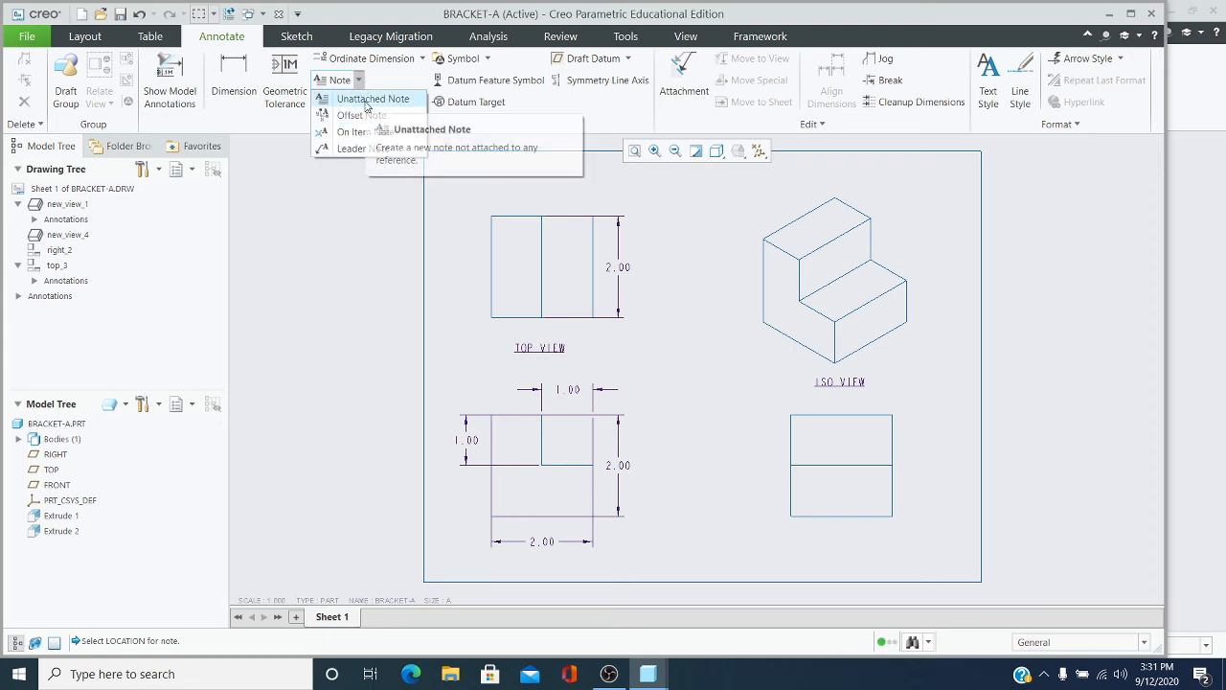
left_click(370, 99)
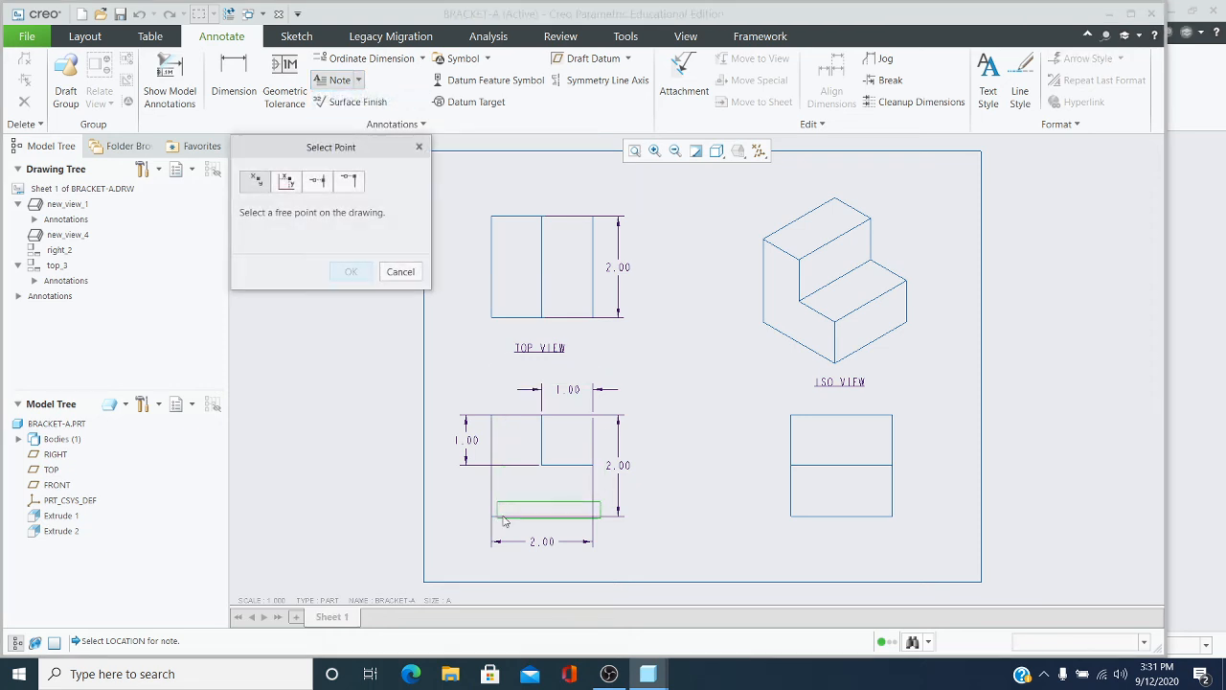
left_click(509, 567)
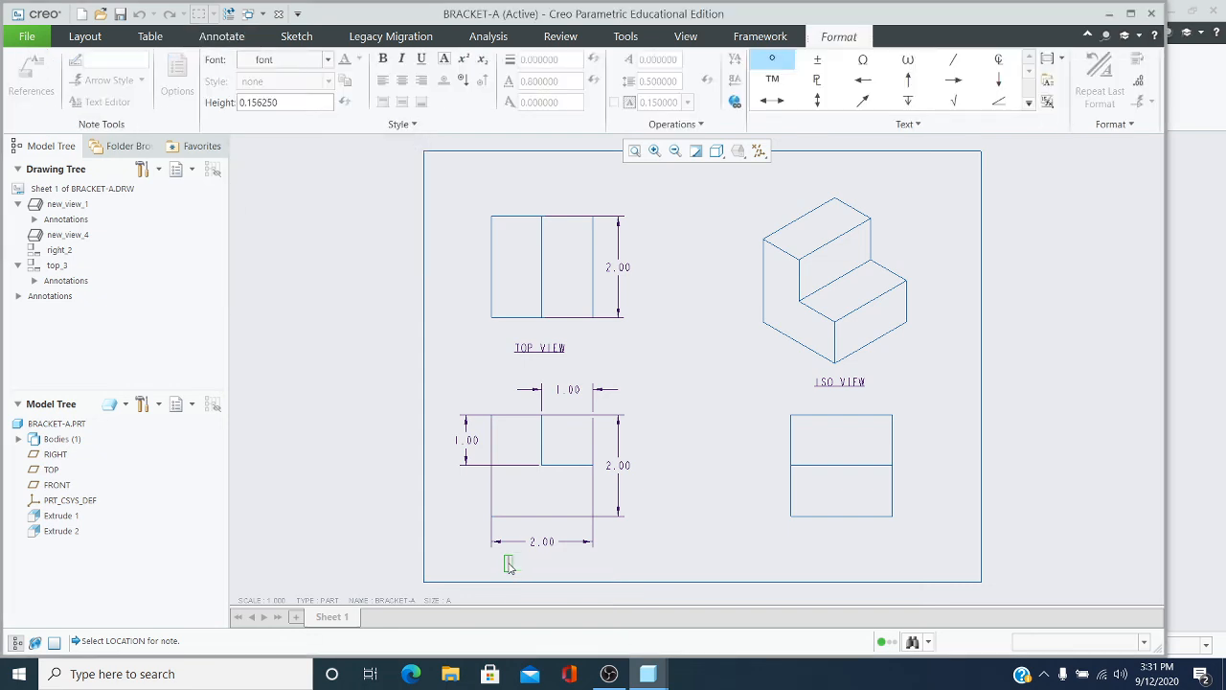
type("FRONT")
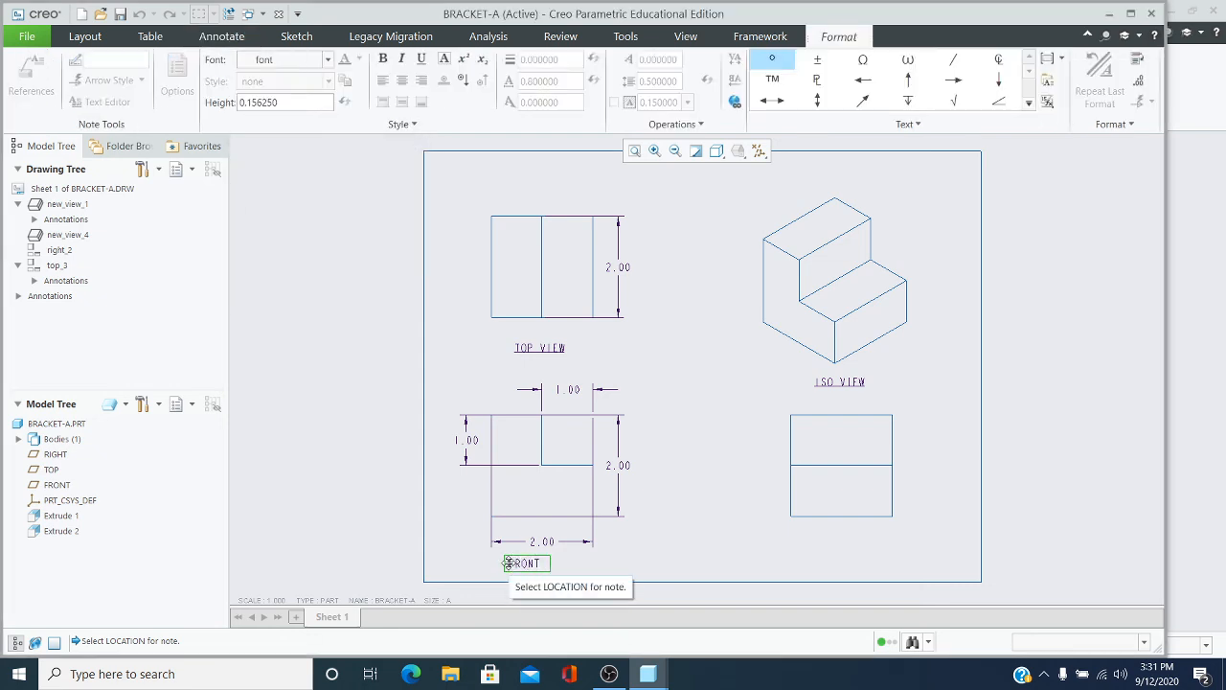
type(" VIEW")
left_click(608, 568)
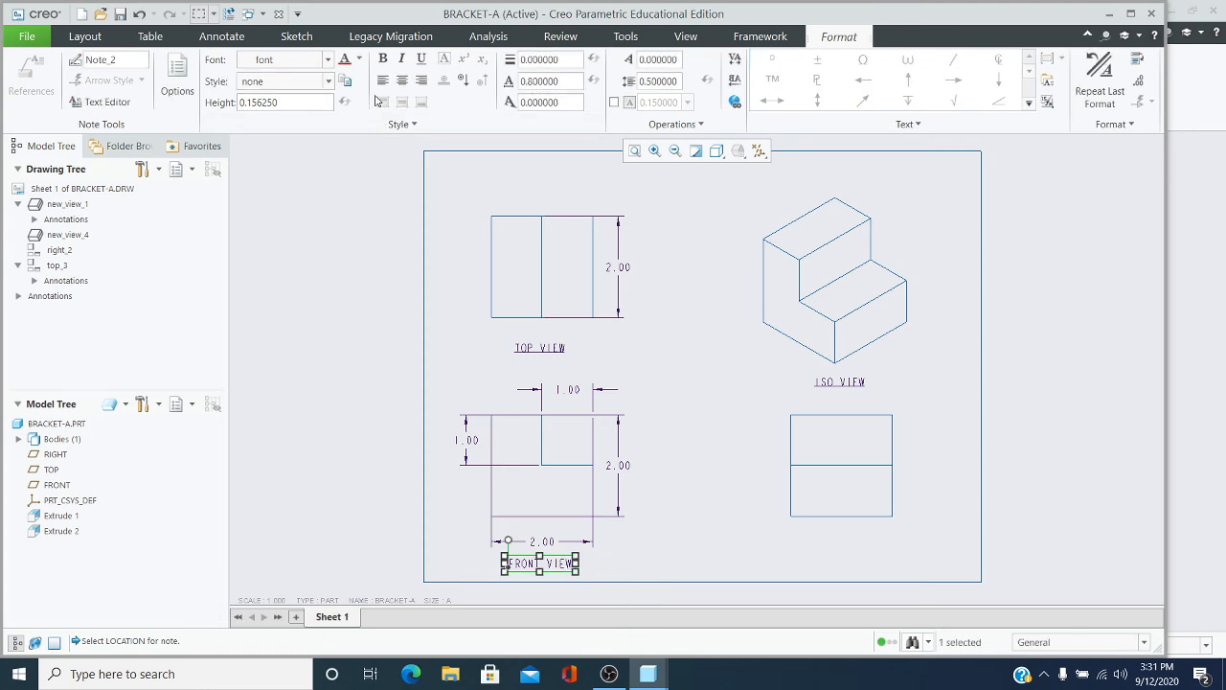
left_click(383, 59)
left_click(420, 60)
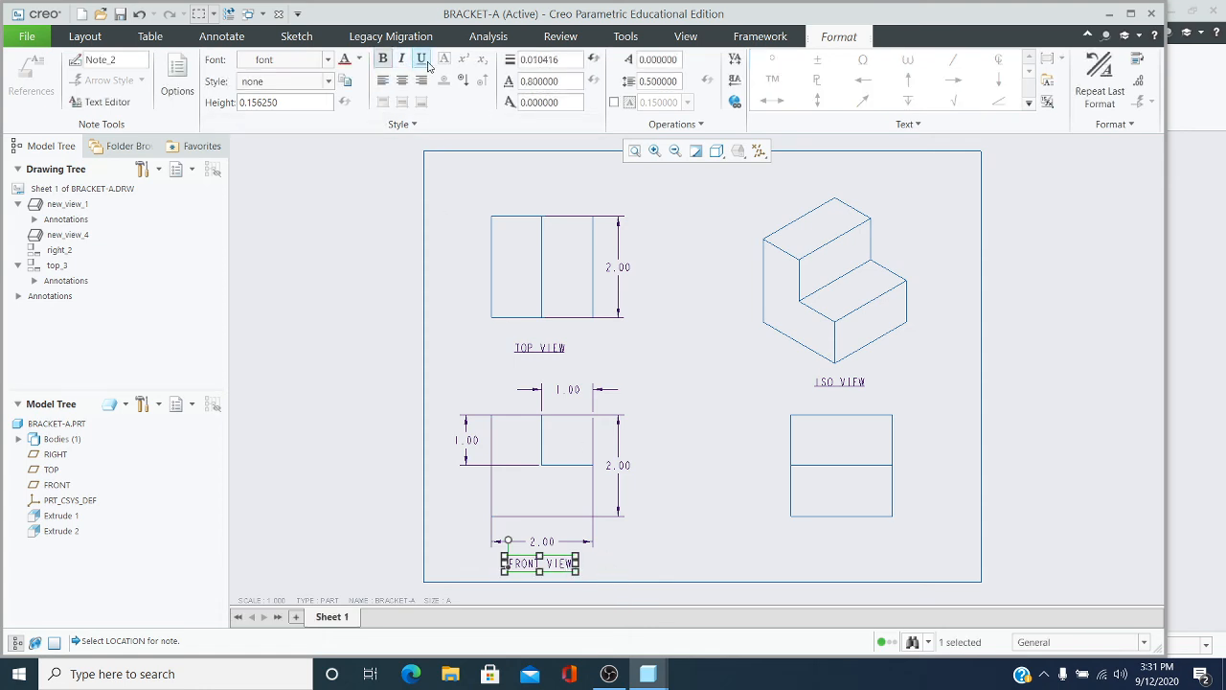
left_click(622, 560)
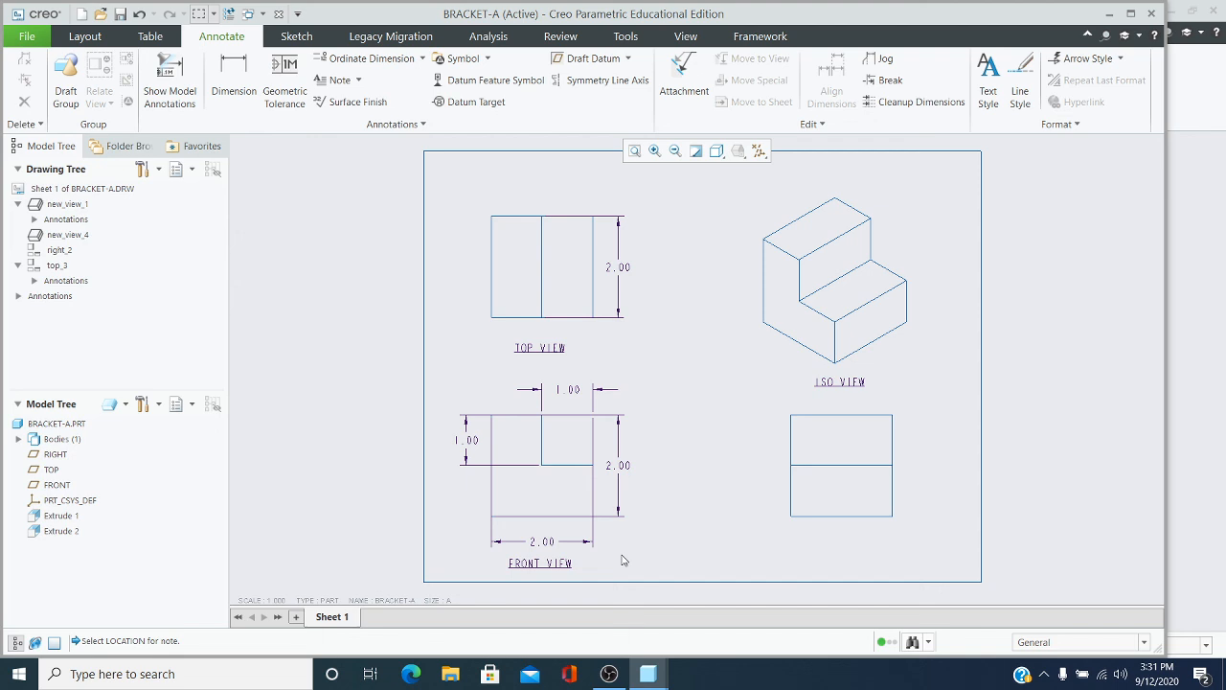
Place an unattached note reading RIGHT SIDE VIEW below the right view and make it bold and underlined.
left_click(359, 80)
left_click(367, 97)
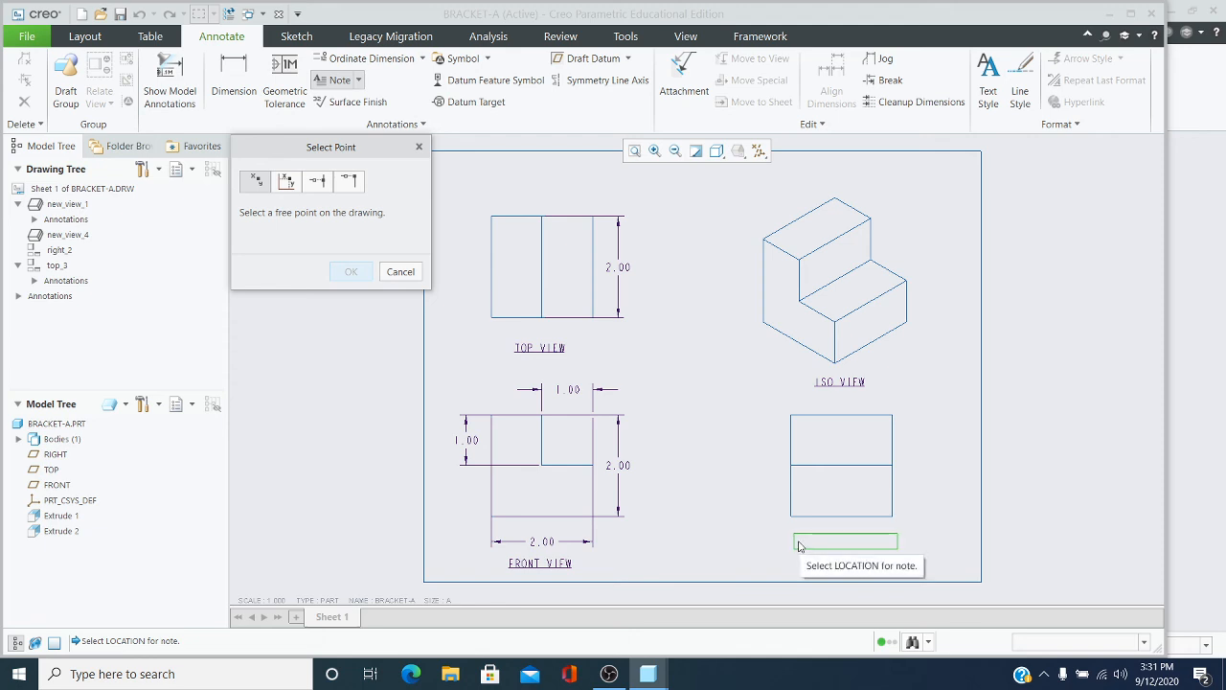
left_click(800, 543)
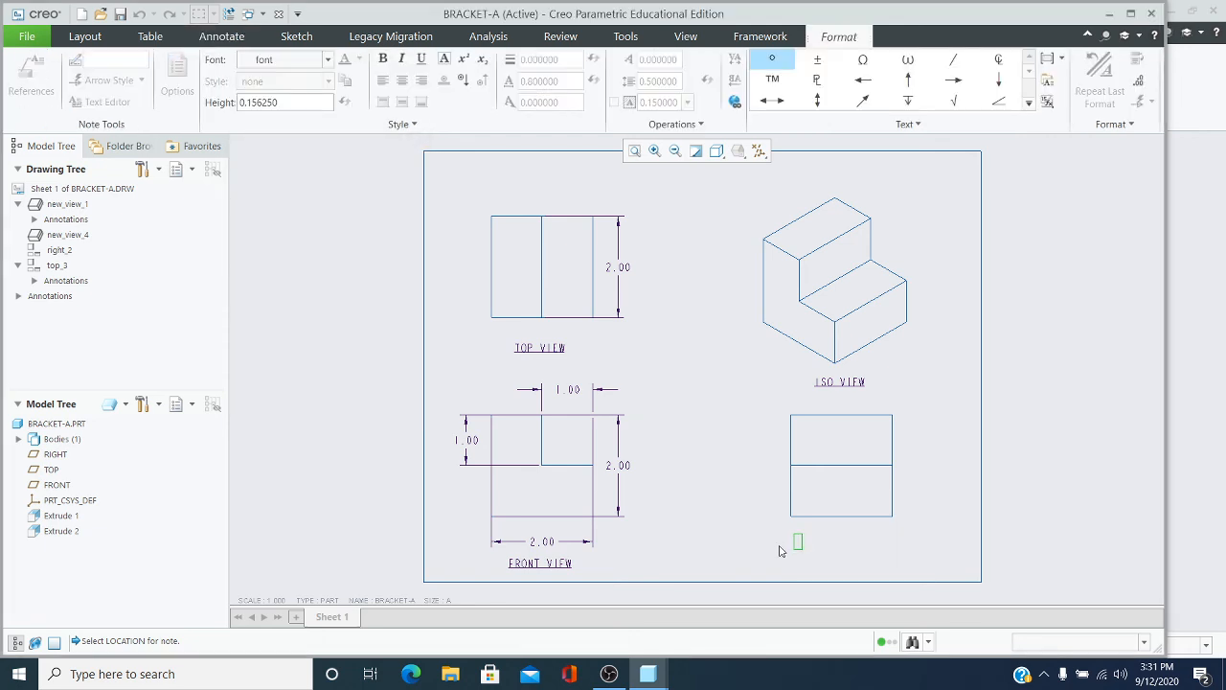
type("RI")
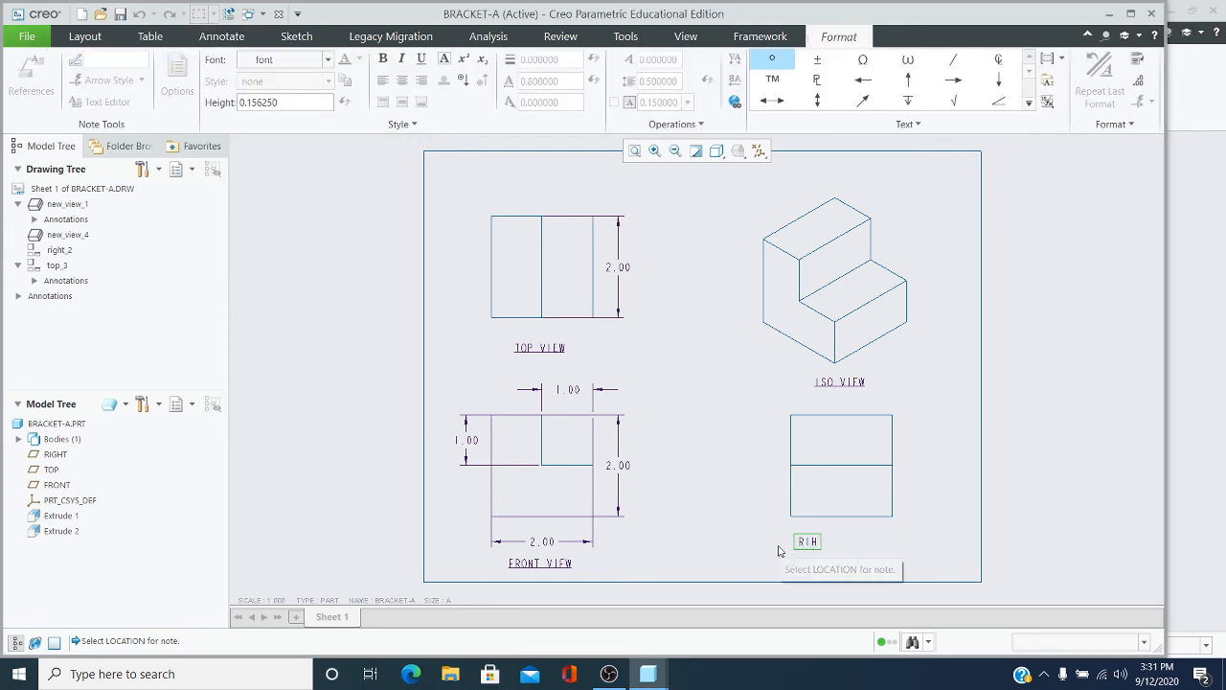
type("GHT SIDE ")
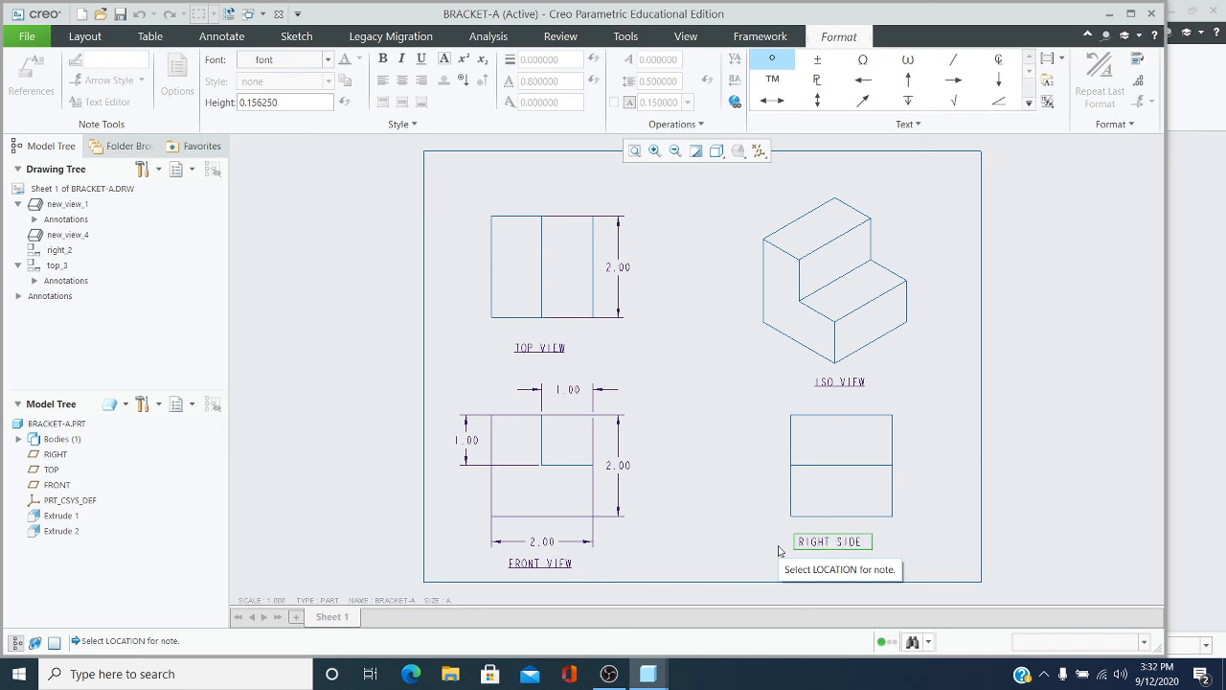
type("VIEW")
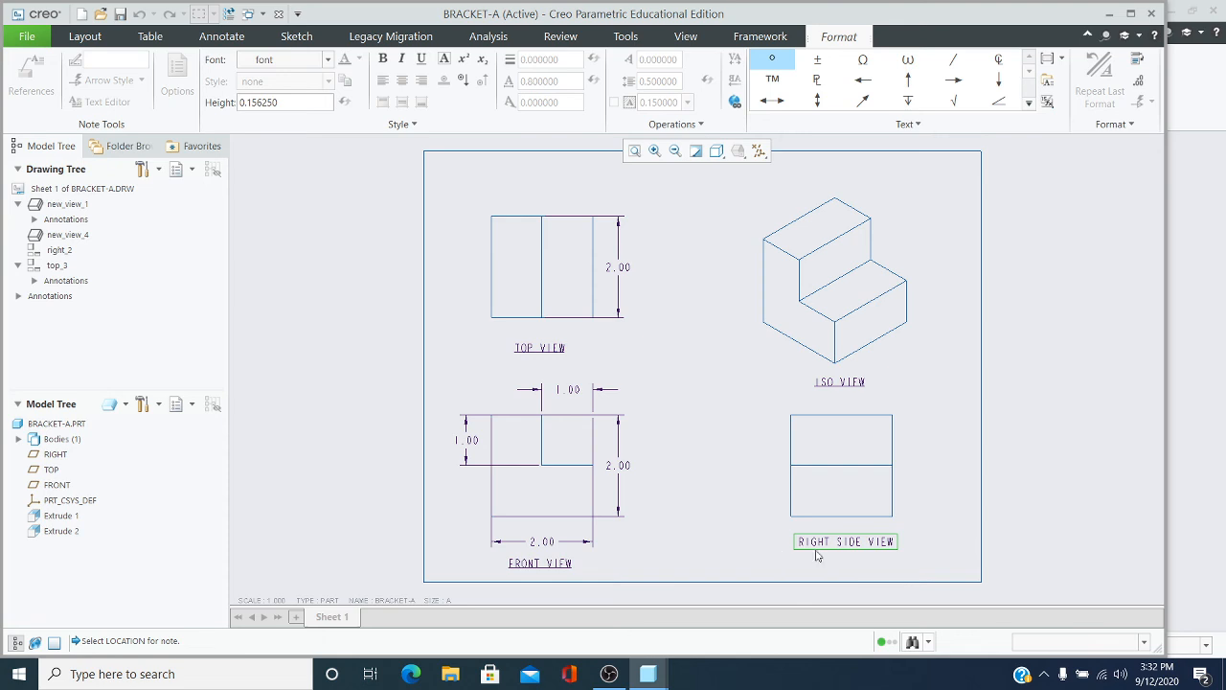
left_click(915, 549)
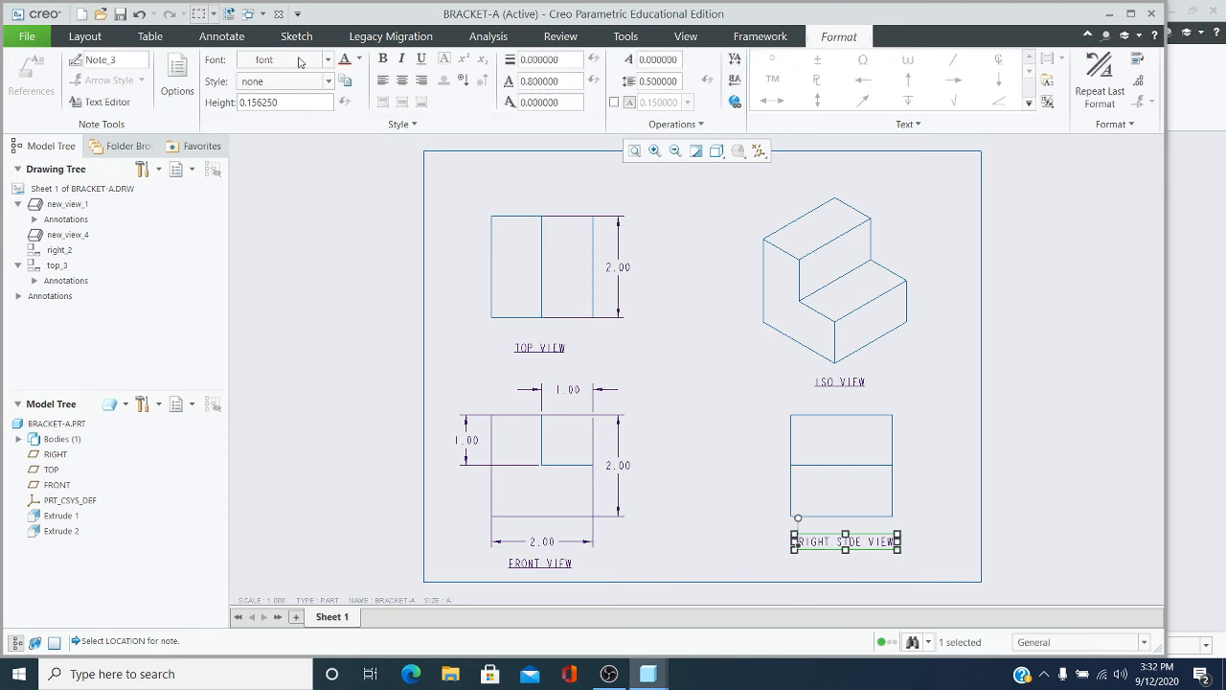
left_click(382, 59)
left_click(422, 62)
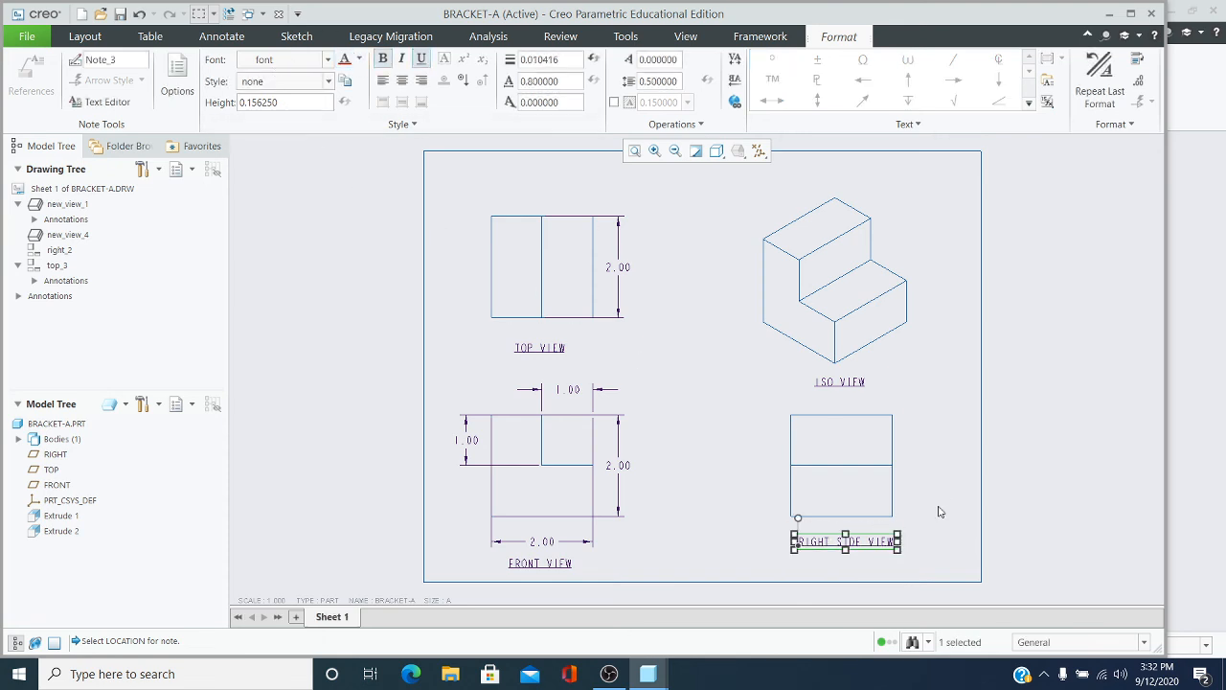
left_click(934, 516)
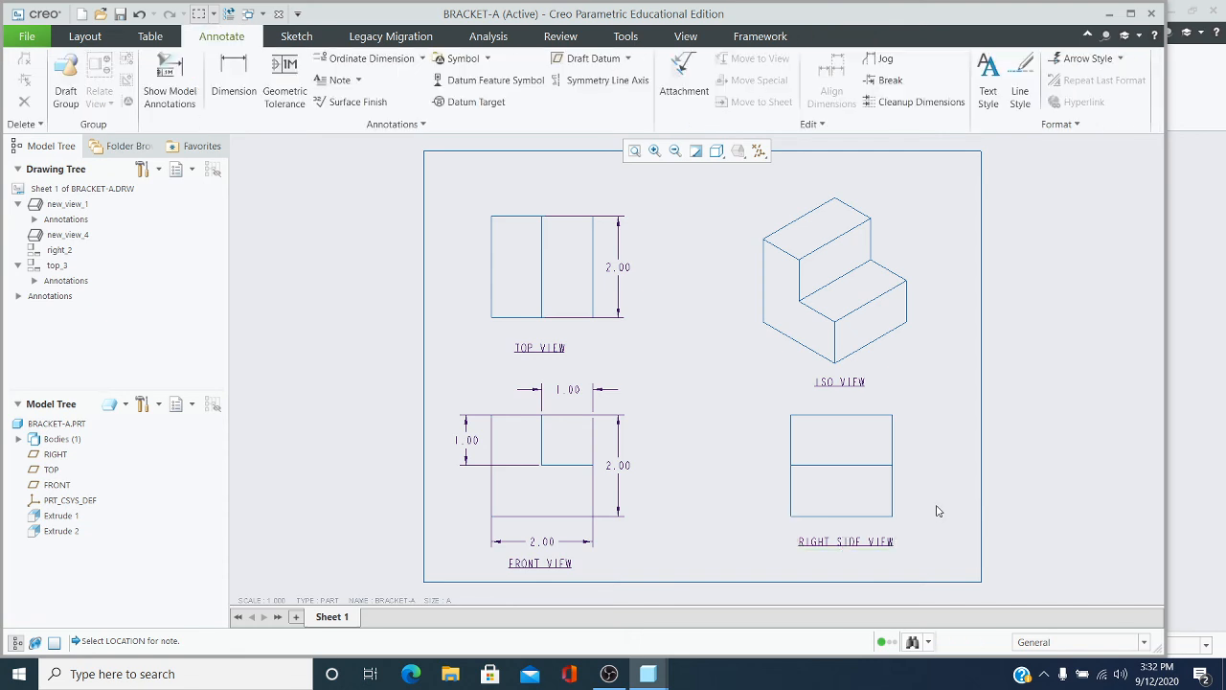
Save the finished drawing.
left_click(17, 43)
left_click(42, 125)
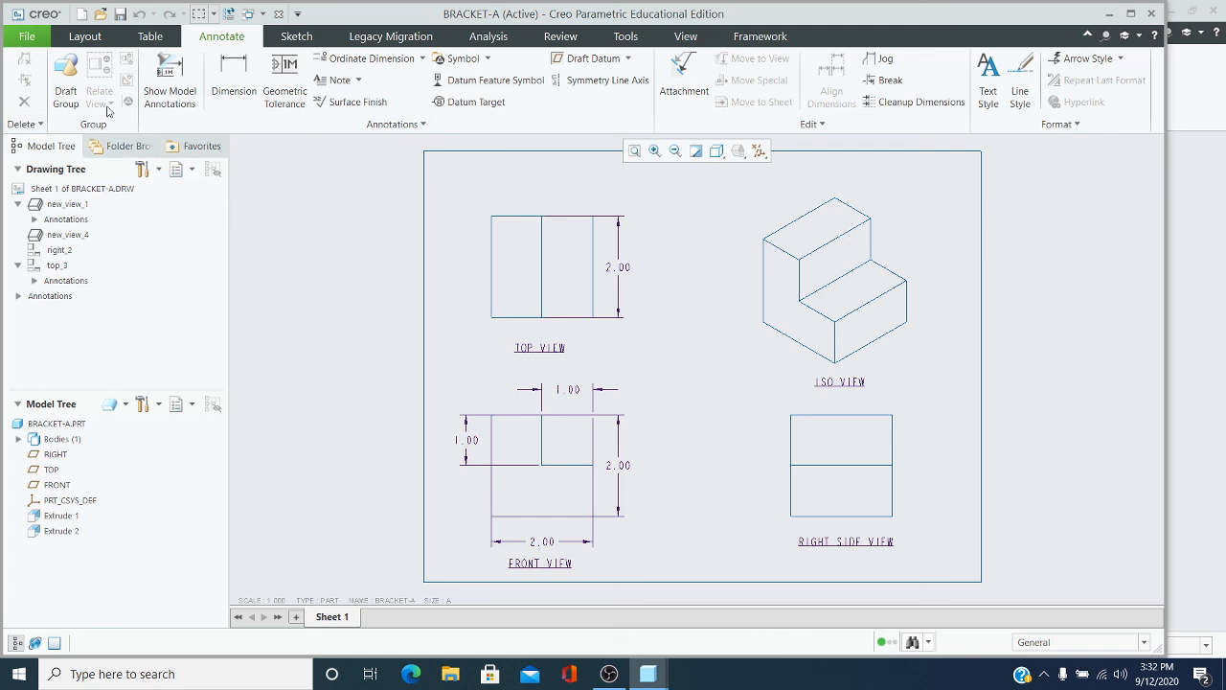
Start the drawing's print setup with A Size paper (11" x 8.5") in landscape orientation.
left_click(27, 37)
mouse_move(51, 185)
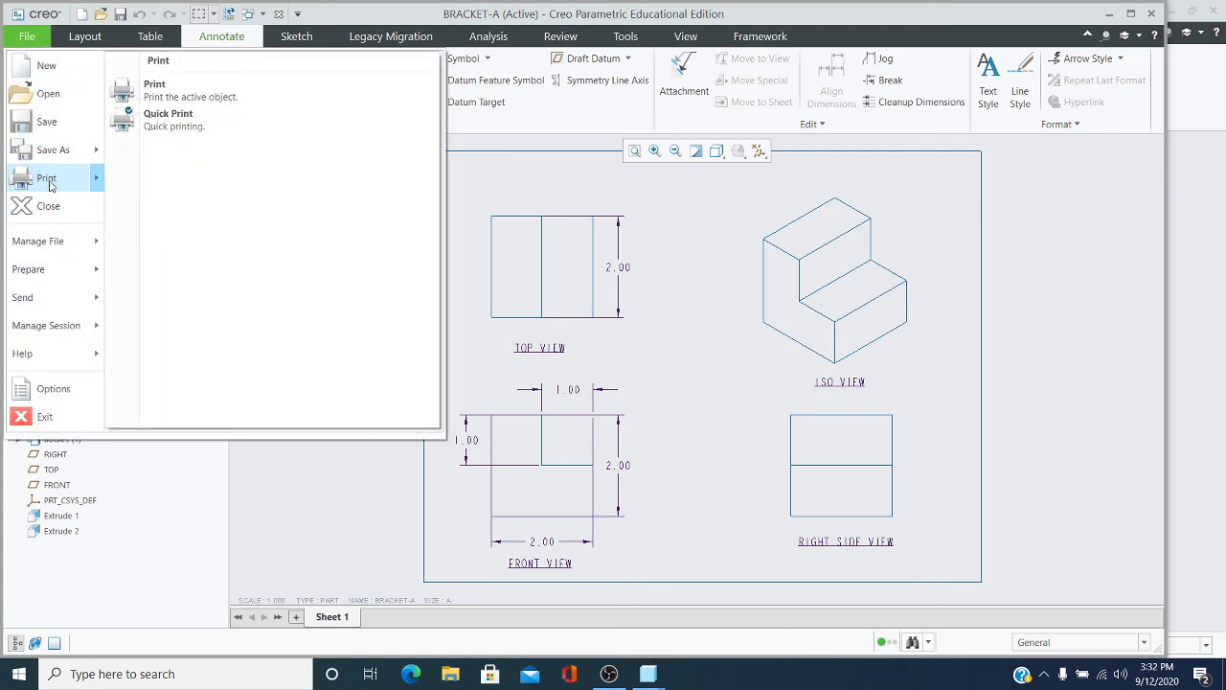
left_click(173, 93)
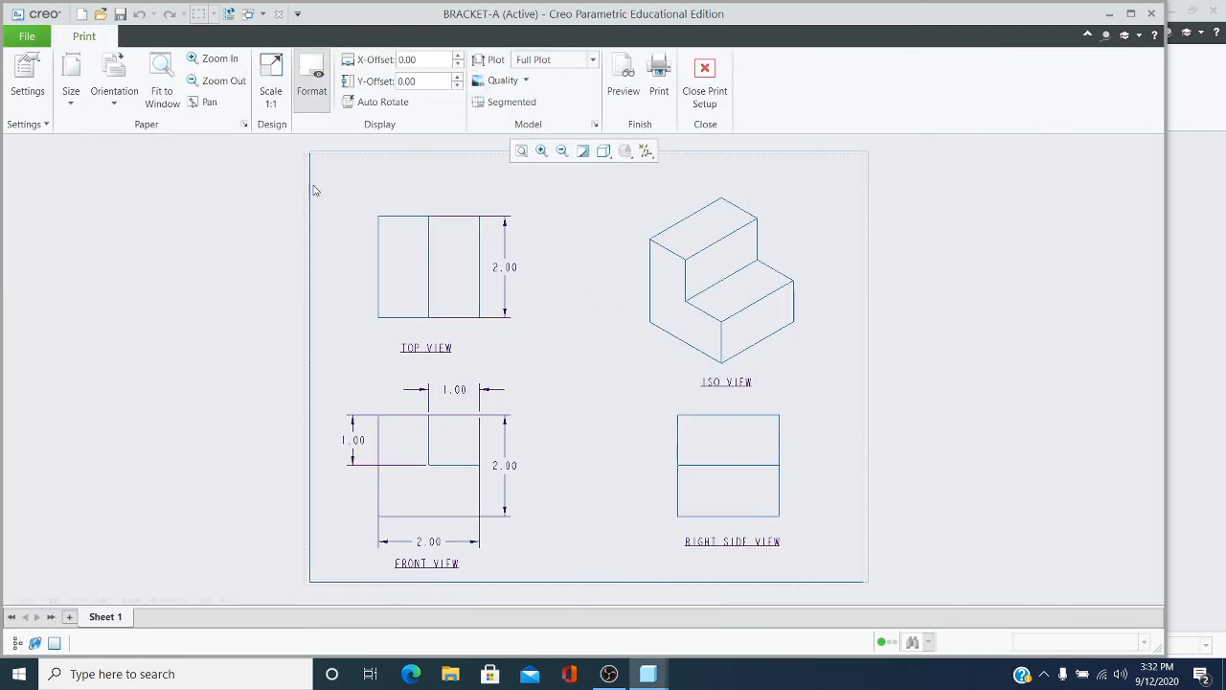
left_click(71, 86)
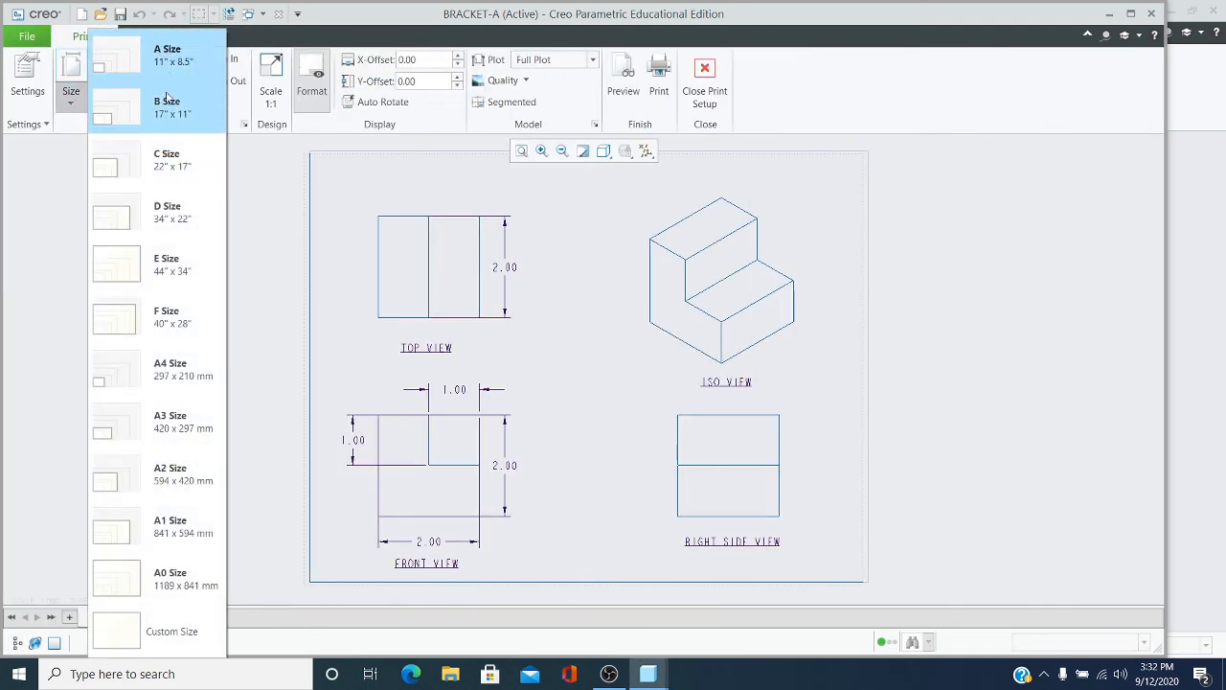
left_click(166, 59)
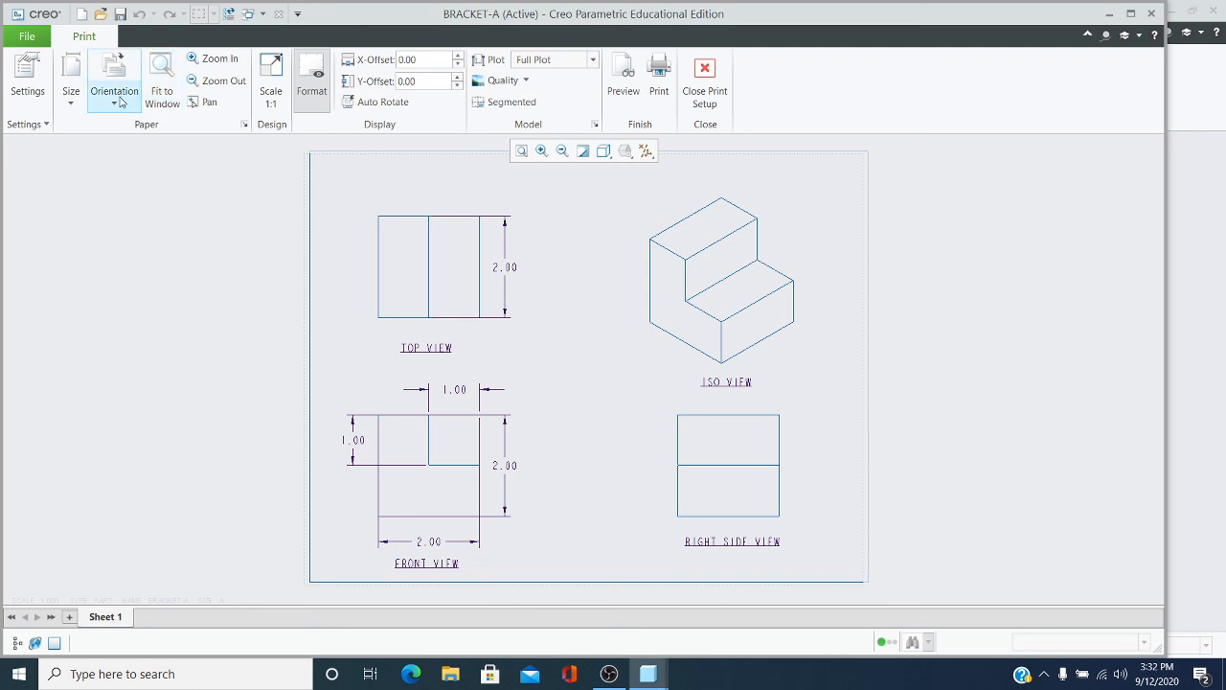
left_click(116, 96)
left_click(151, 132)
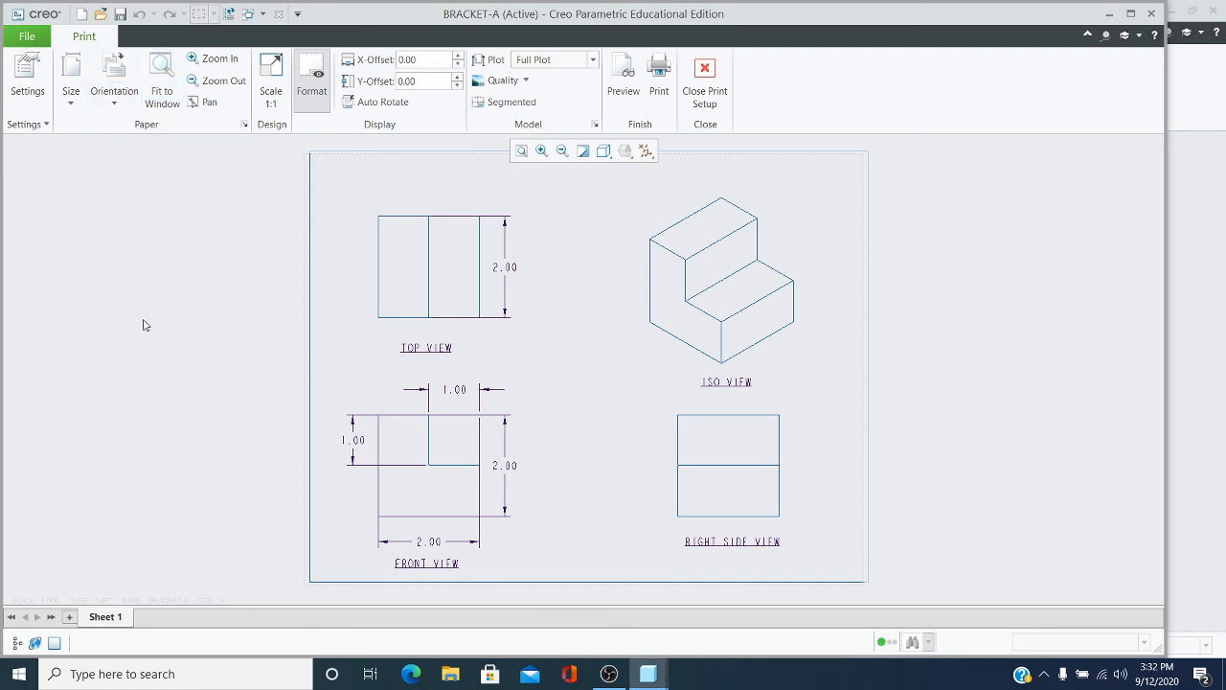
Leave the drawing format out of the print and set the plot type to Full Plot.
left_click(317, 113)
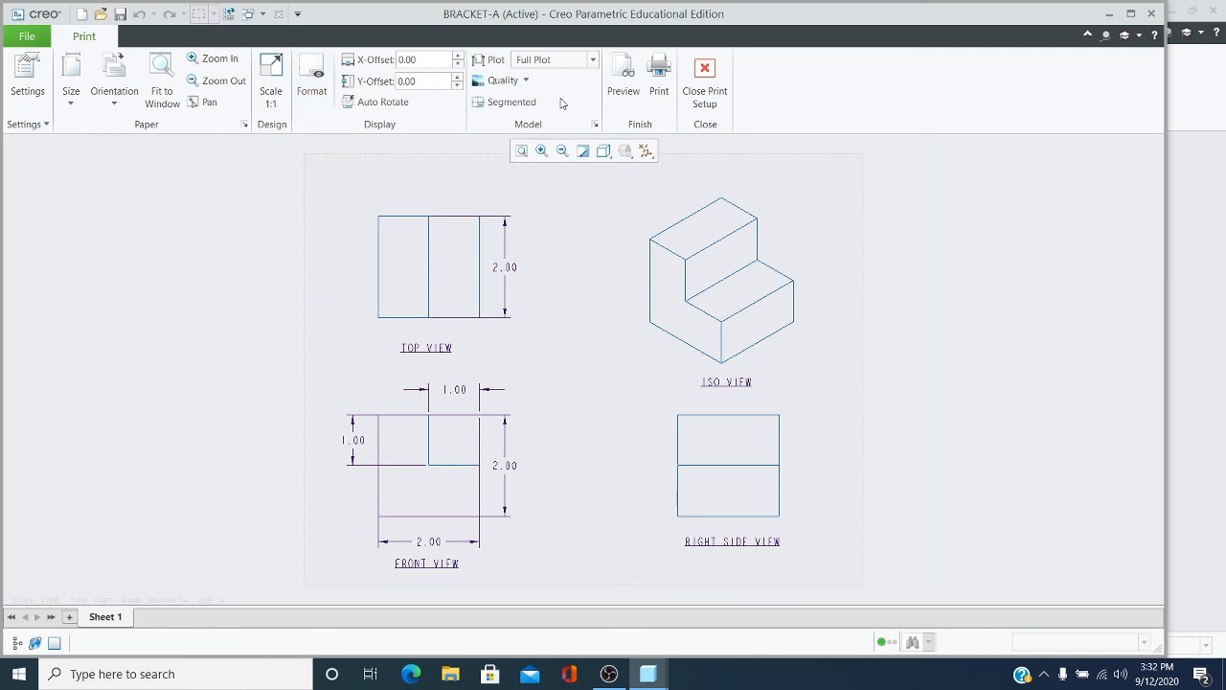
left_click(593, 60)
left_click(568, 78)
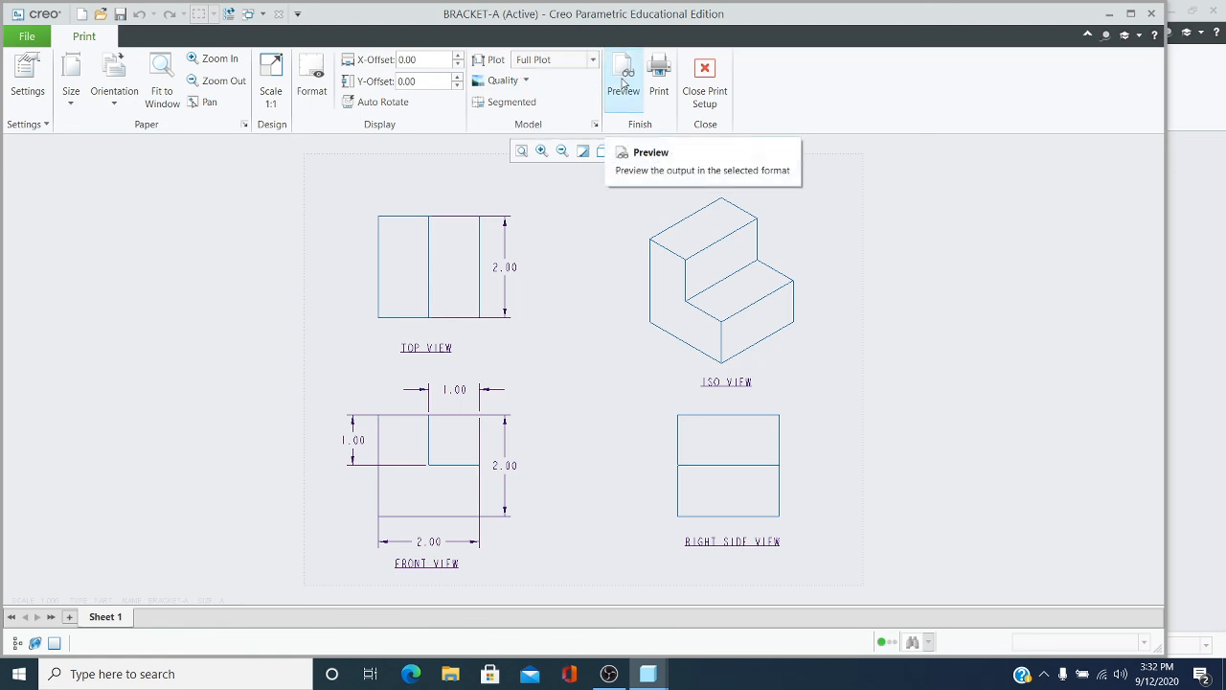
Preview the output and print it with the Adobe PDF printer, saving it as Creo Parametric - BRACKET-A in Documents.
left_click(623, 84)
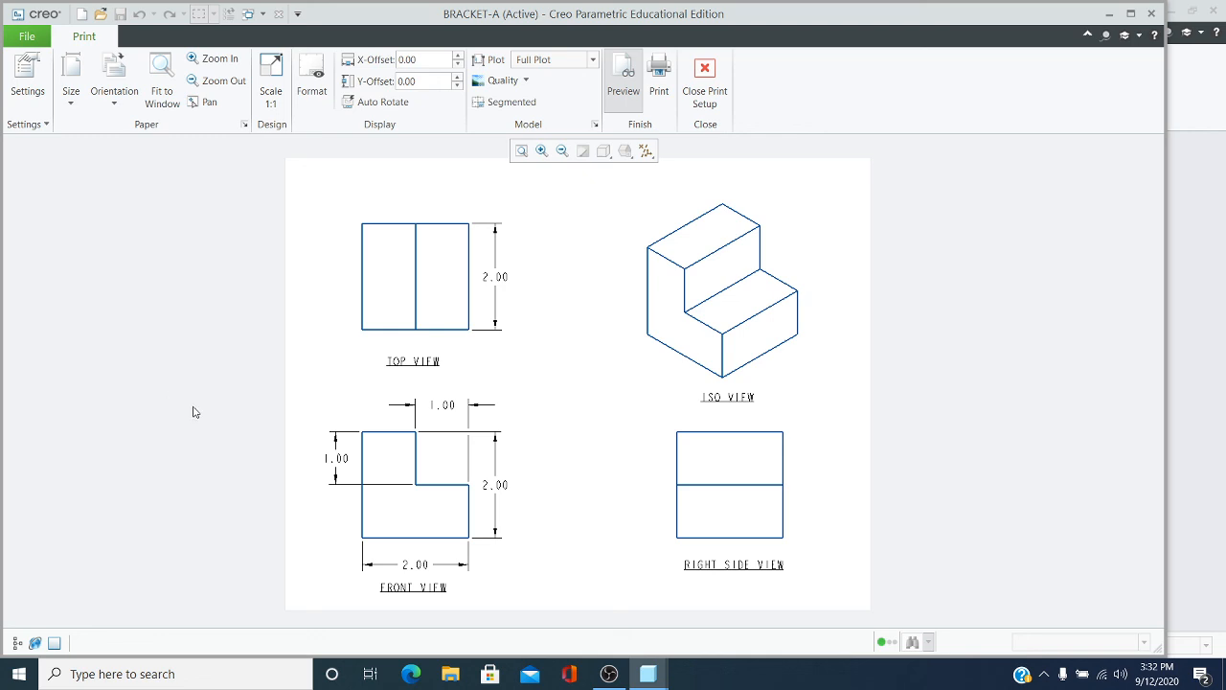
left_click(658, 84)
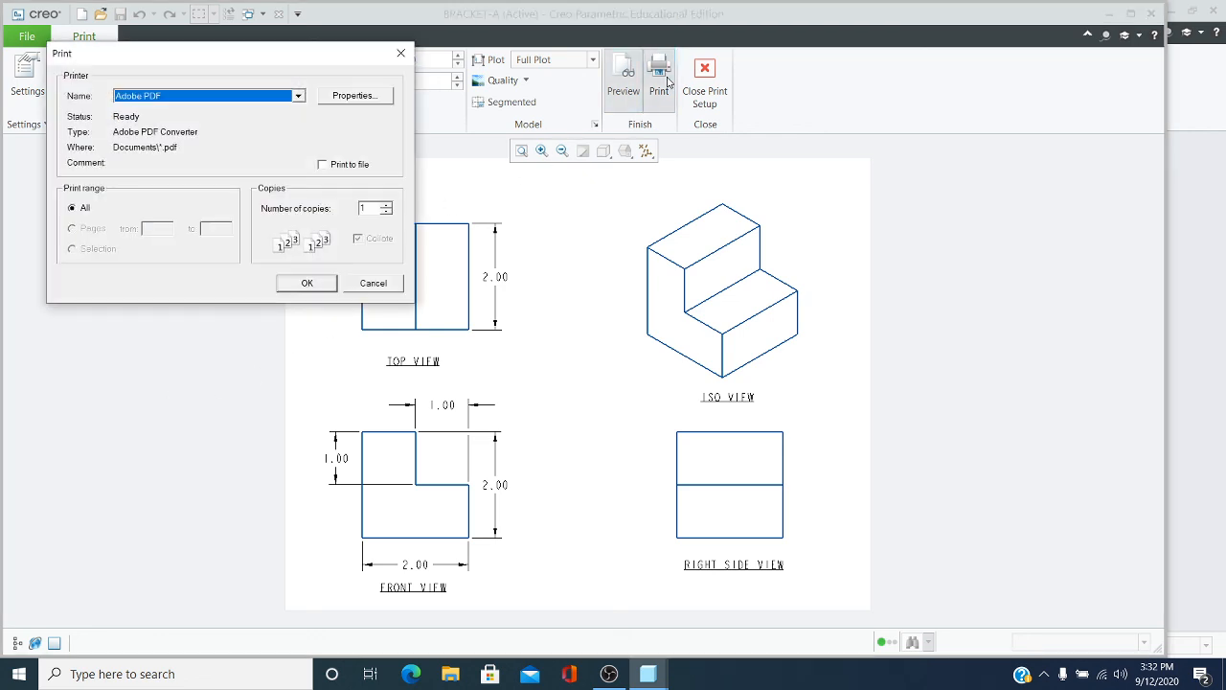
left_click(304, 284)
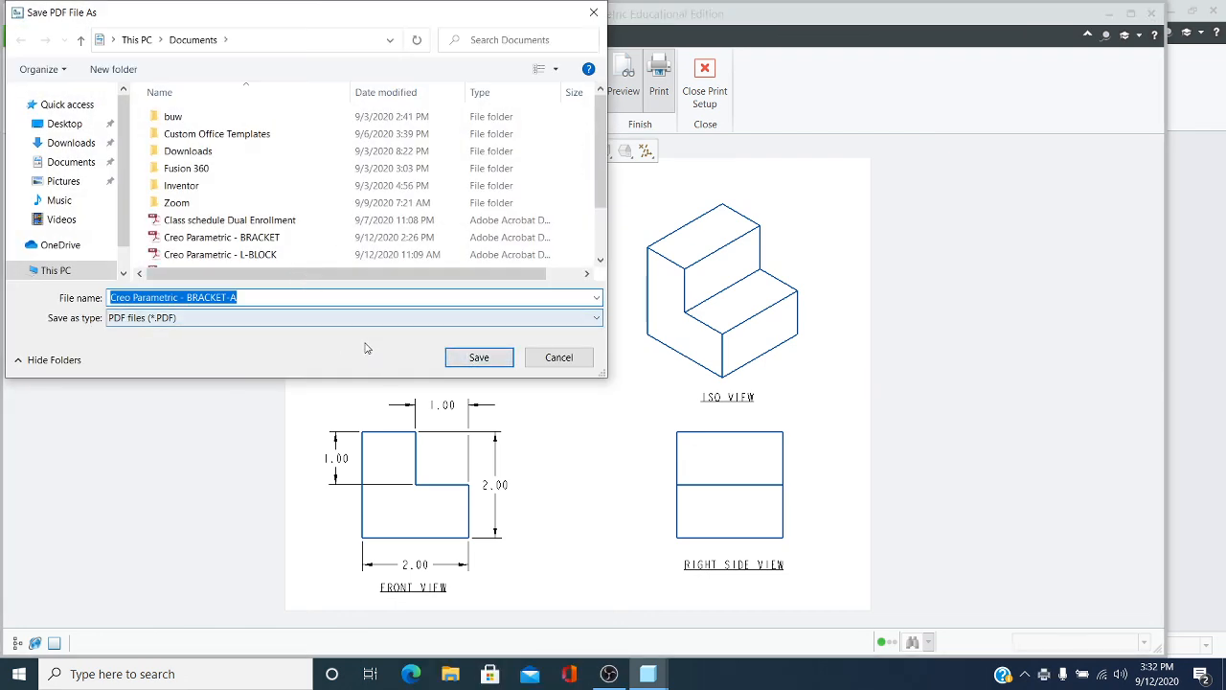
left_click(479, 358)
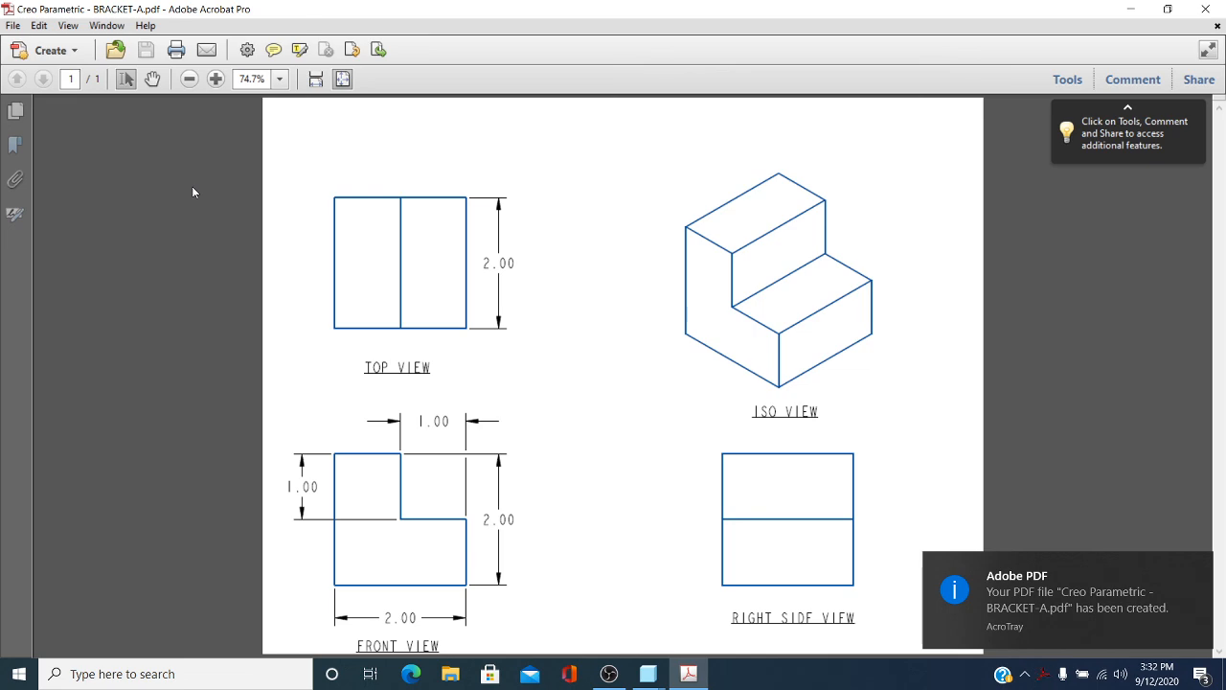
left_click(609, 674)
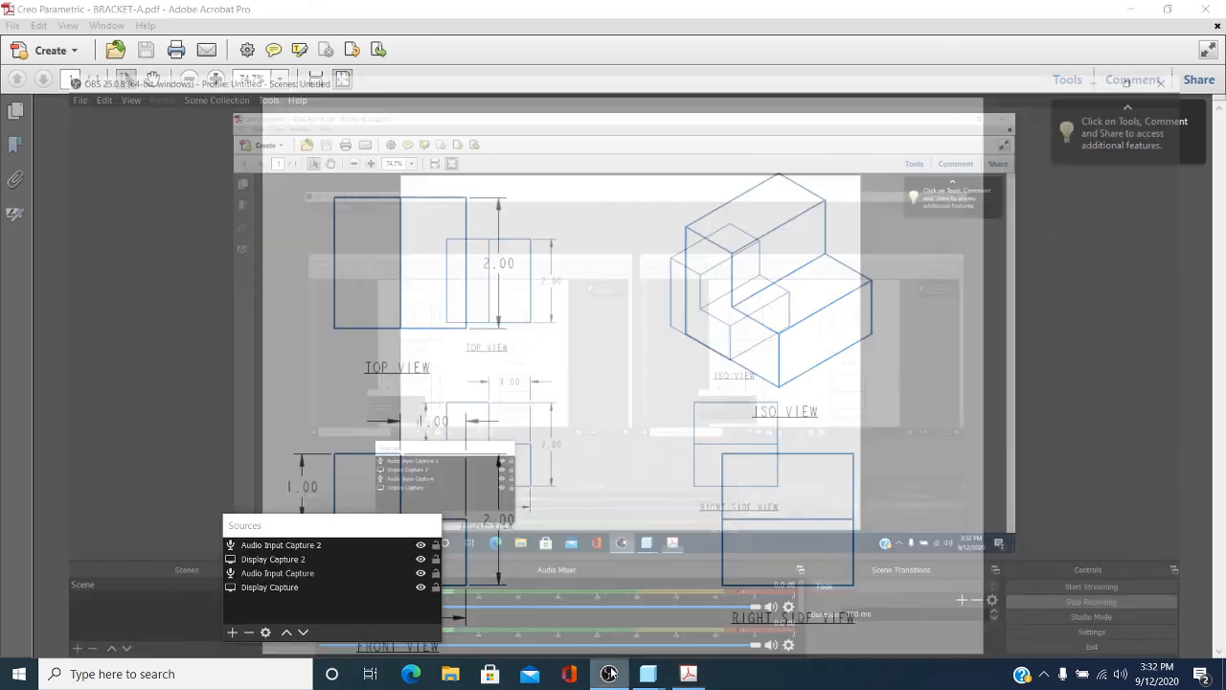